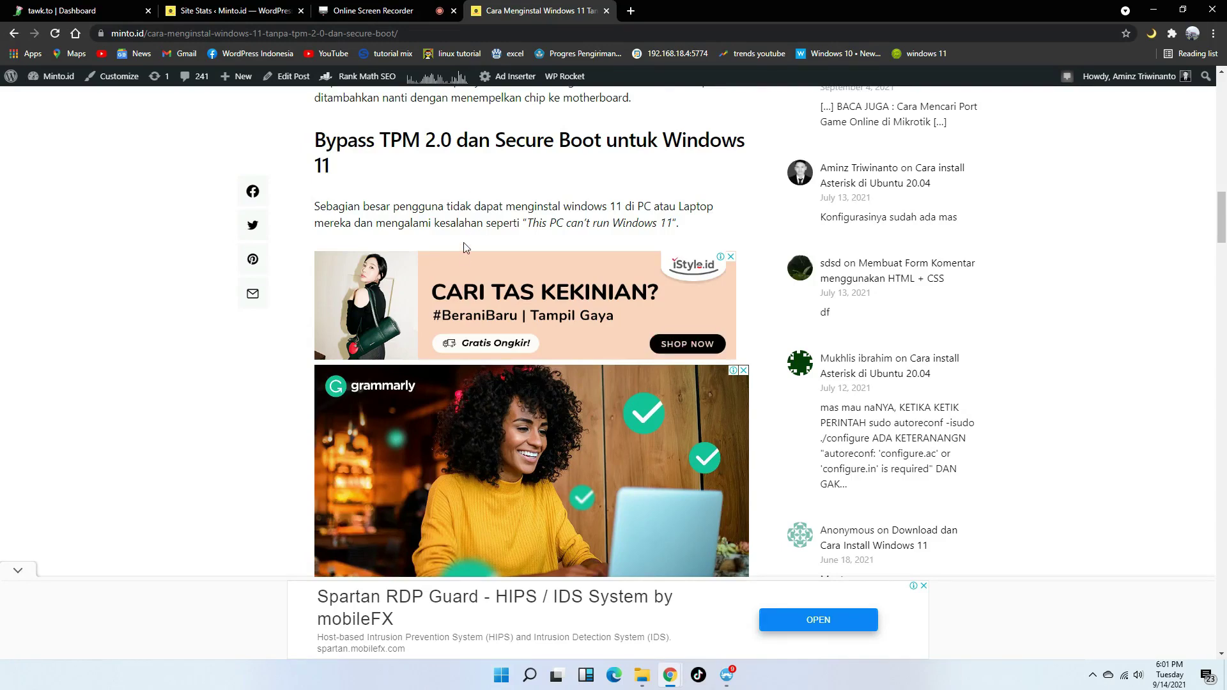
# Examine the article's Windows 11 TPM 2.0 and Secure Boot bypass section, including the Windows 11 ISO download instruction
pyautogui.scroll(-7, 463, 247)
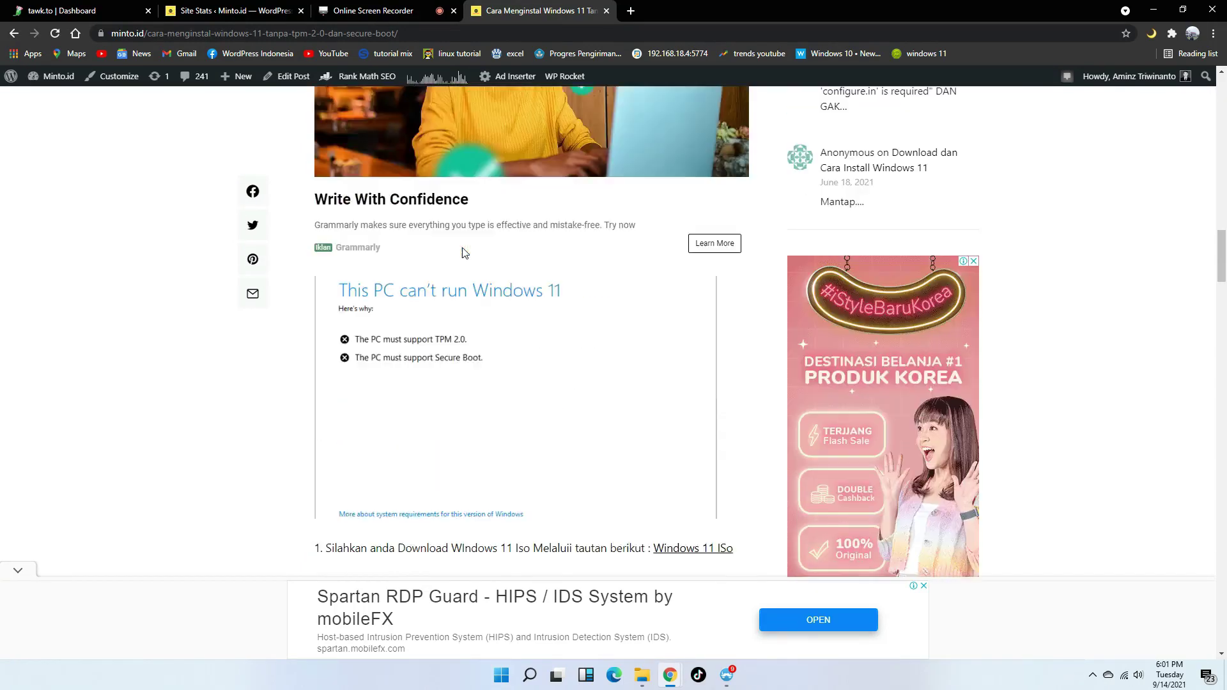
pyautogui.scroll(5, 462, 247)
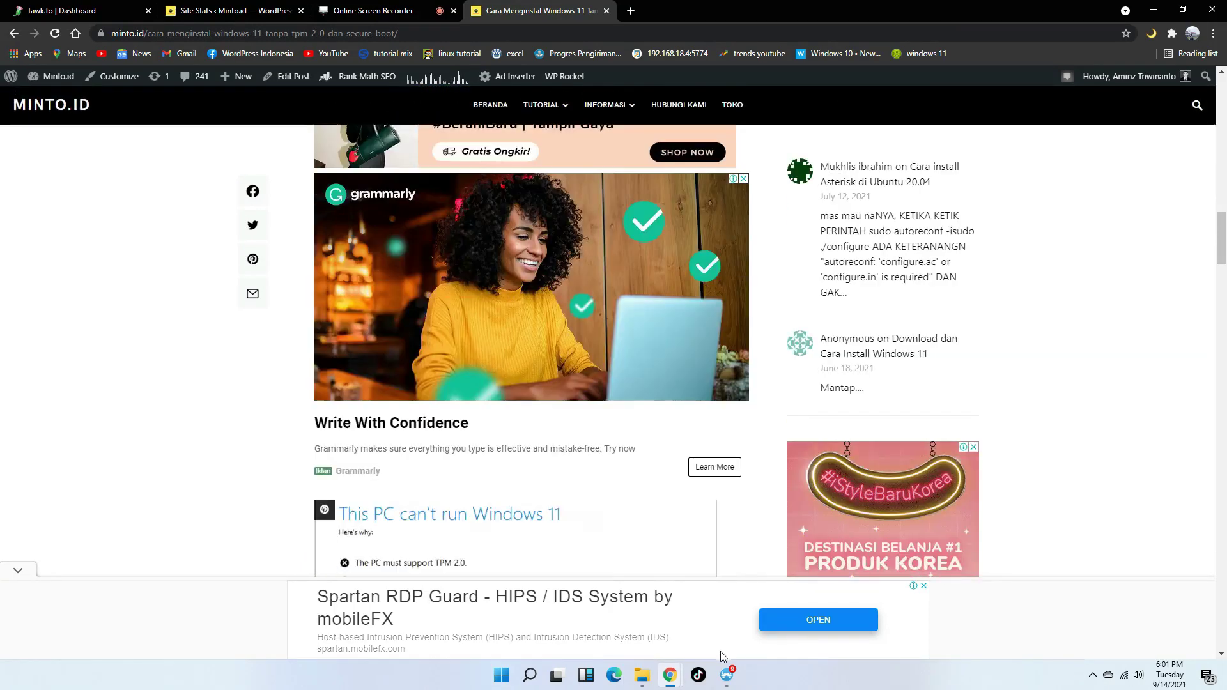
pyautogui.click(642, 675)
pyautogui.click(639, 675)
pyautogui.scroll(6, 599, 560)
pyautogui.scroll(8, 599, 560)
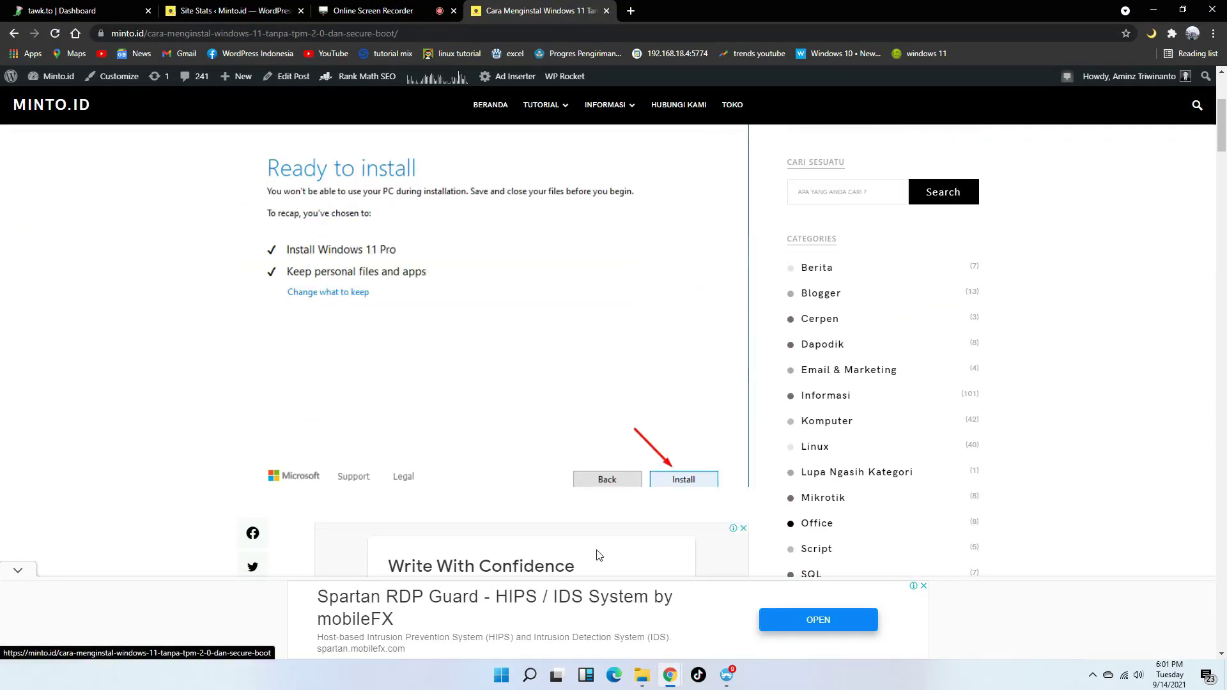
pyautogui.scroll(-10, 480, 433)
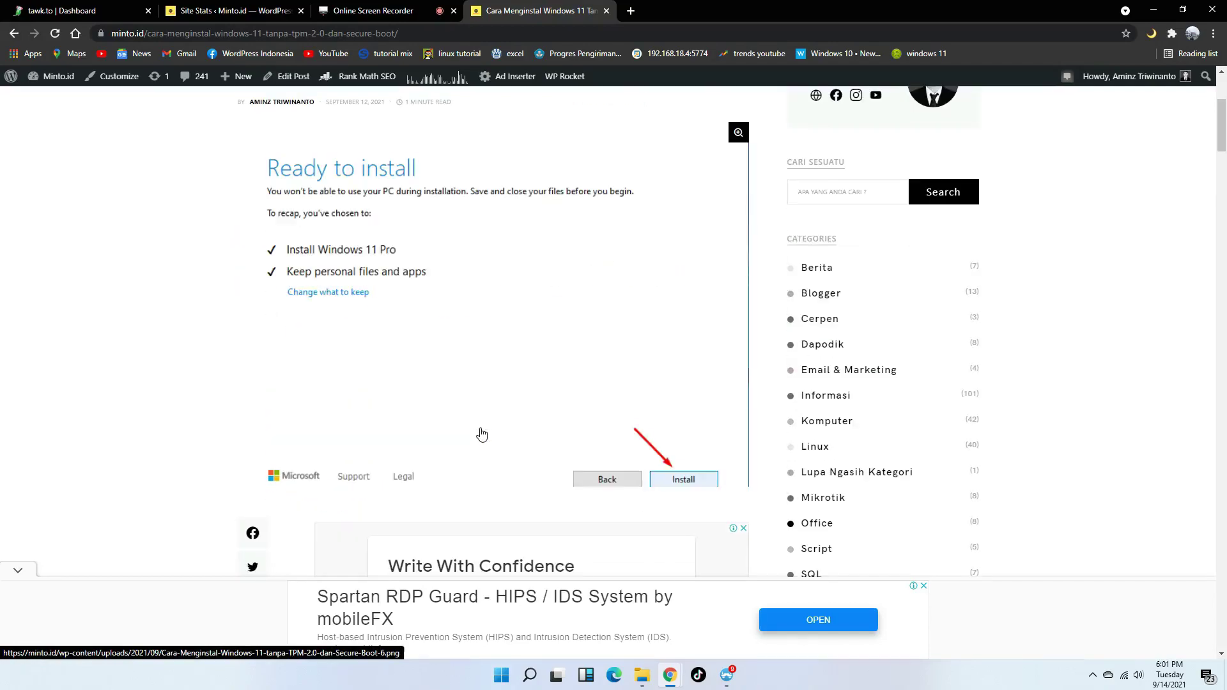
pyautogui.scroll(-15, 481, 430)
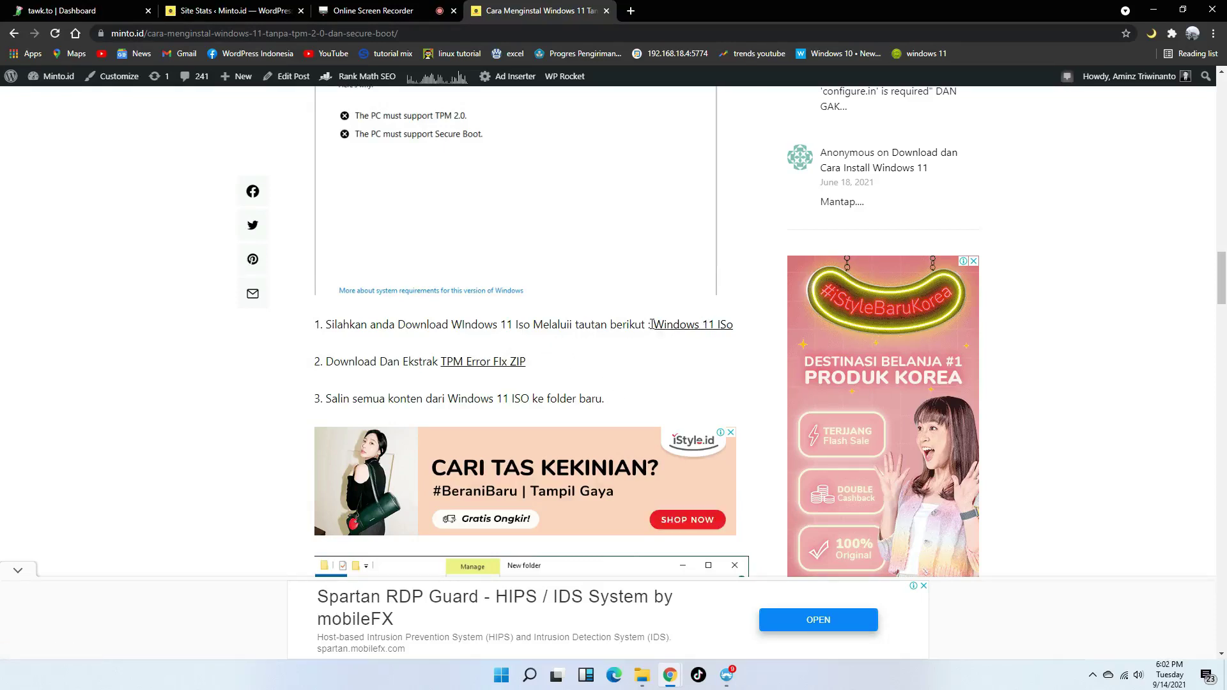
pyautogui.moveTo(652, 324); pyautogui.dragTo(734, 324)
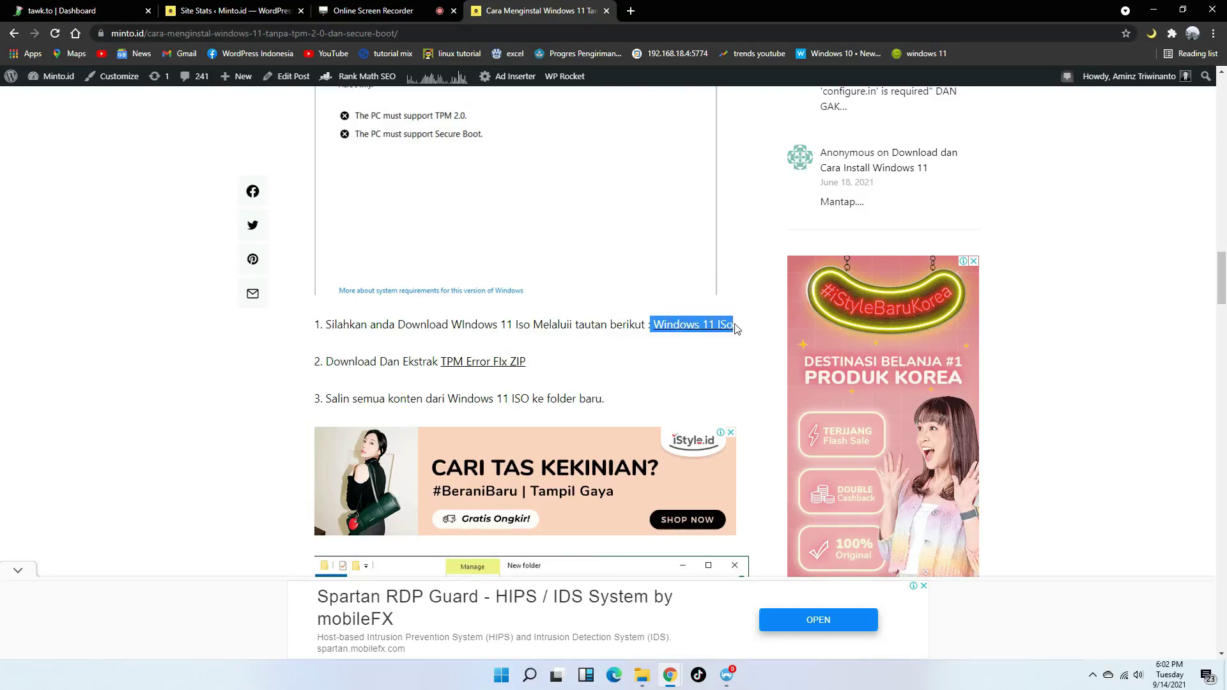
pyautogui.click(613, 376)
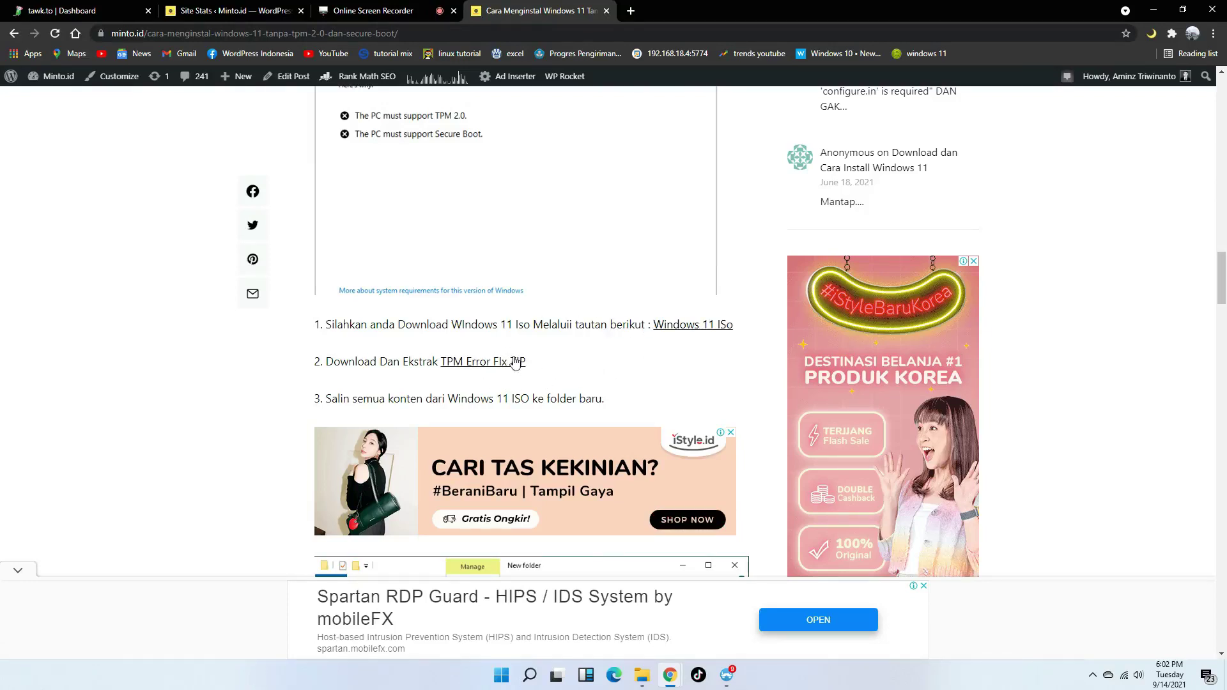
# Switch to File Explorer and open the directory named "folder" on Local Disk (E:) to view its contents
pyautogui.click(642, 675)
pyautogui.click(48, 357)
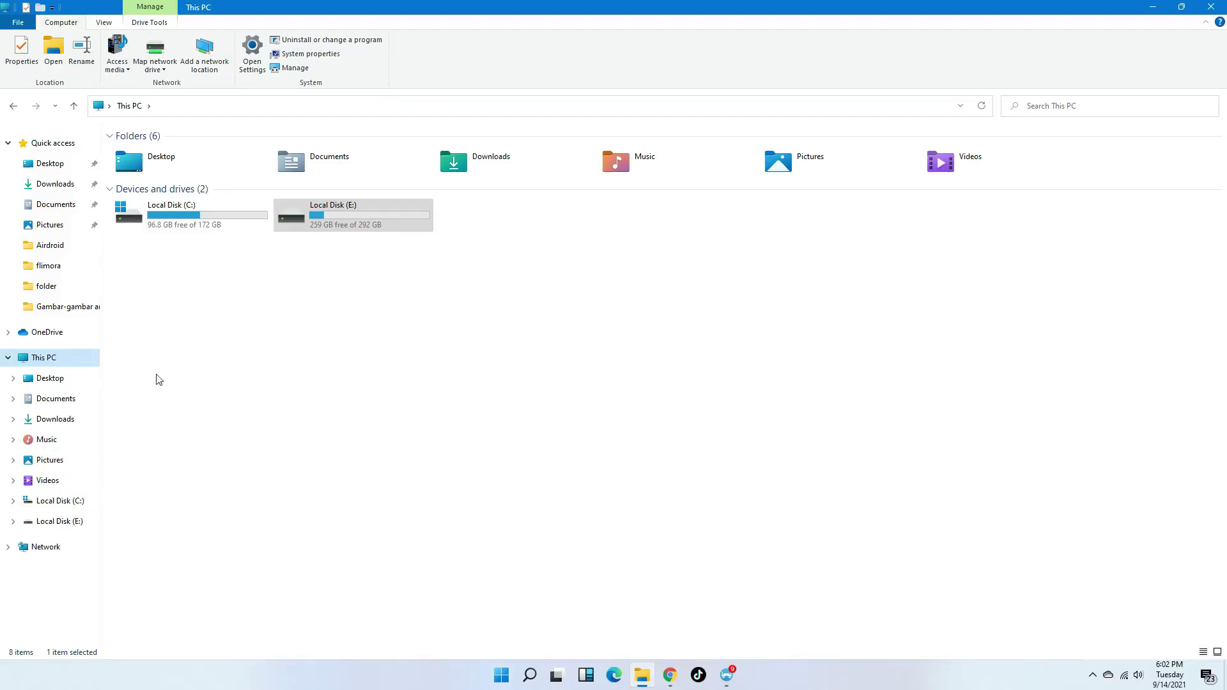
pyautogui.click(70, 521)
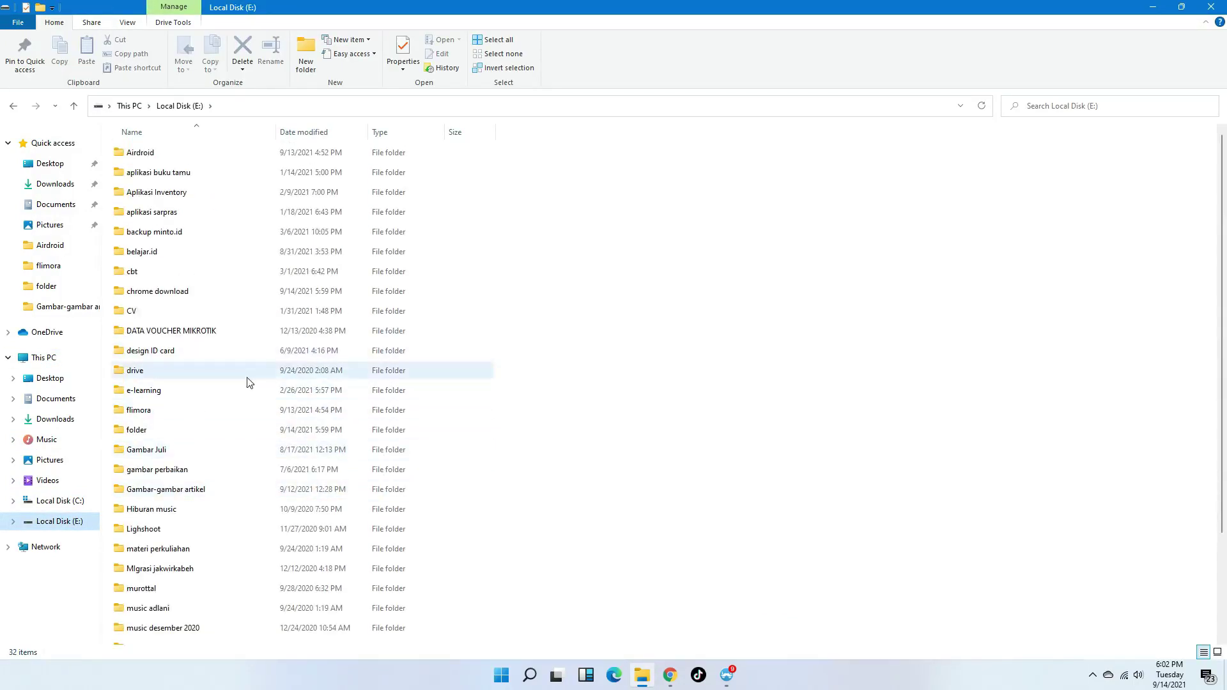
pyautogui.rightClick(134, 432)
pyautogui.click(369, 441)
pyautogui.doubleClick(367, 433)
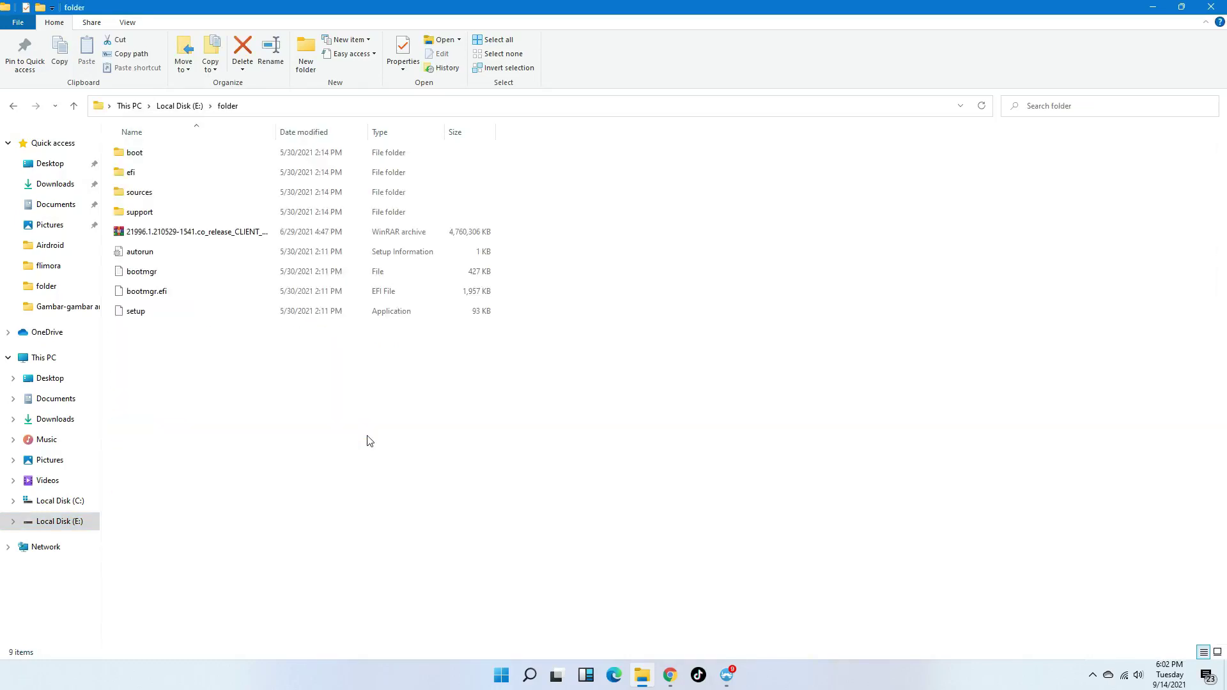
# Return to Local Disk (E:) and rename the directory "folder" as "FIle windows 11"
pyautogui.click(175, 106)
pyautogui.rightClick(178, 433)
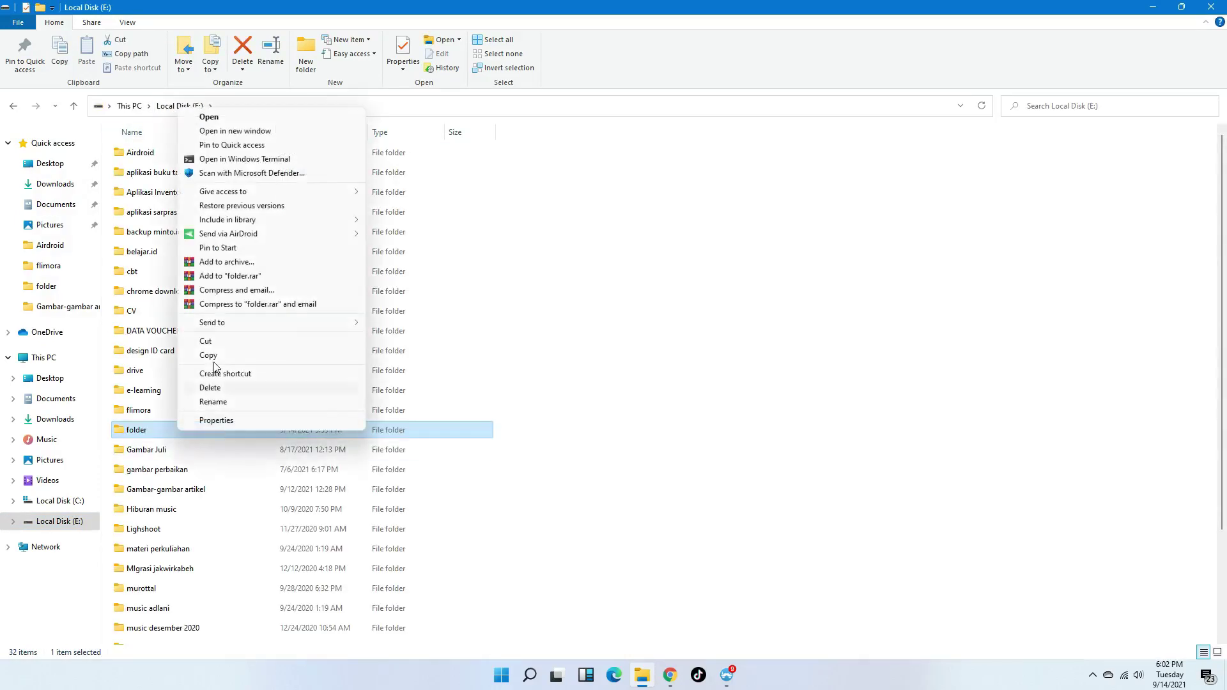
pyautogui.click(214, 402)
pyautogui.write('File')
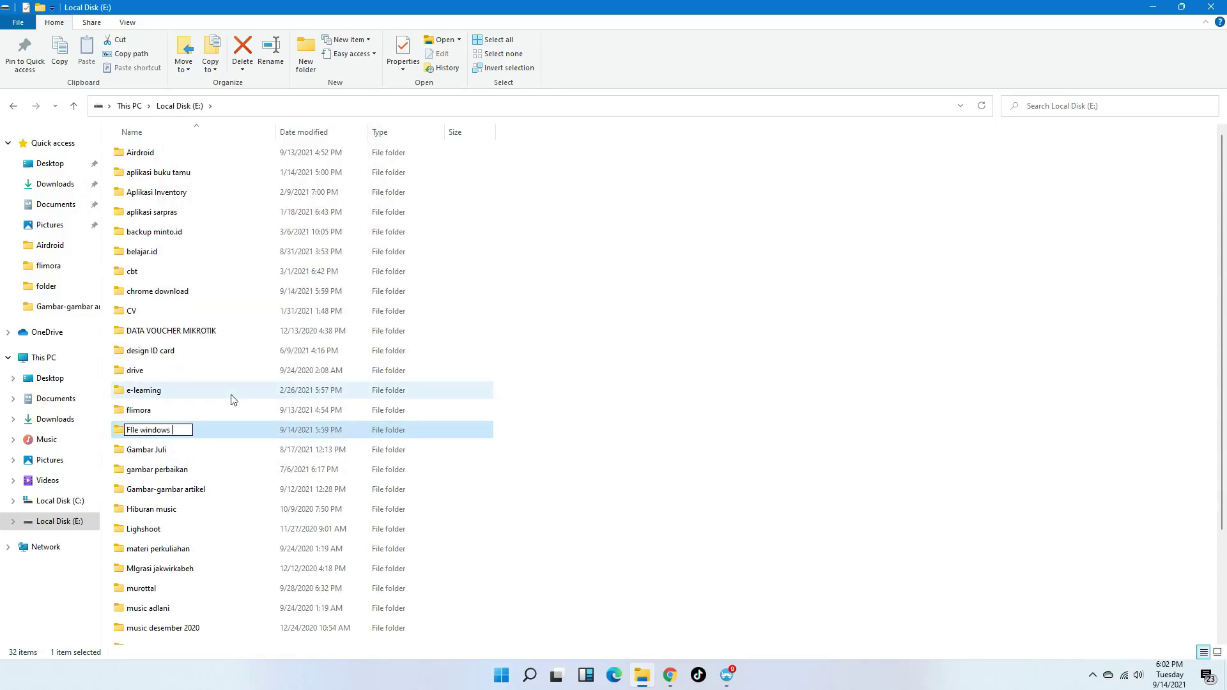
pyautogui.write(' windows 11')
pyautogui.press('Return')
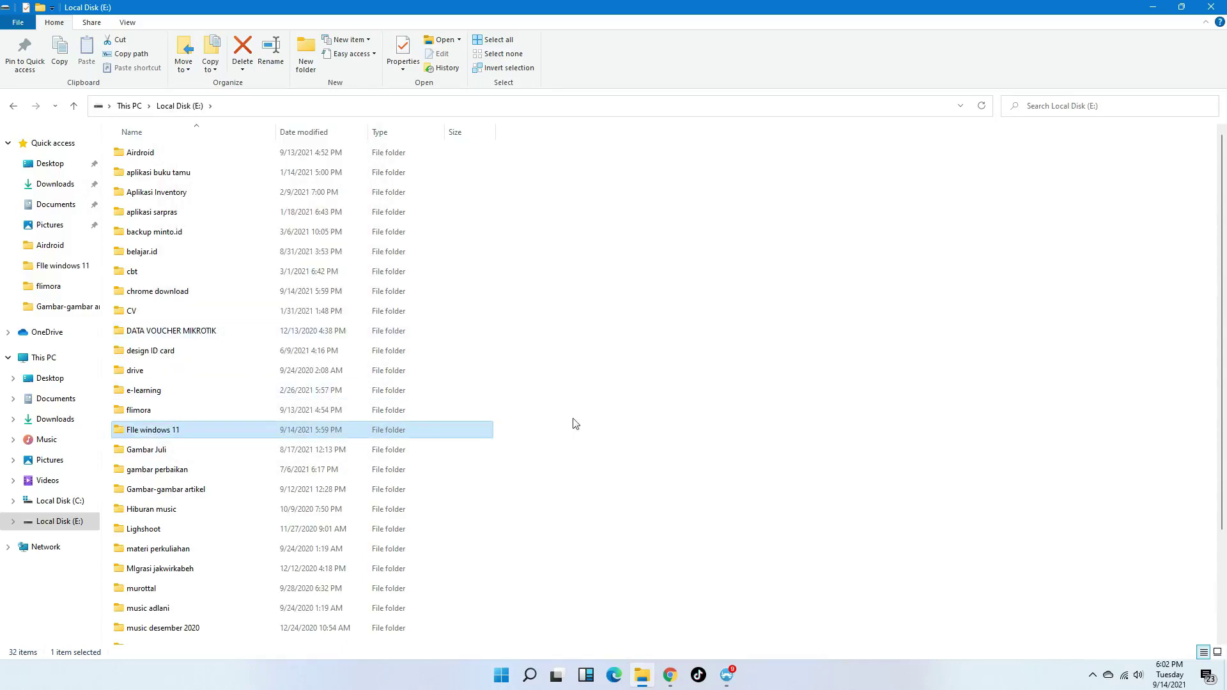
# Create a new folder named "Install WIndows 11" on Local Disk (E:)
pyautogui.rightClick(590, 315)
pyautogui.moveTo(692, 479)
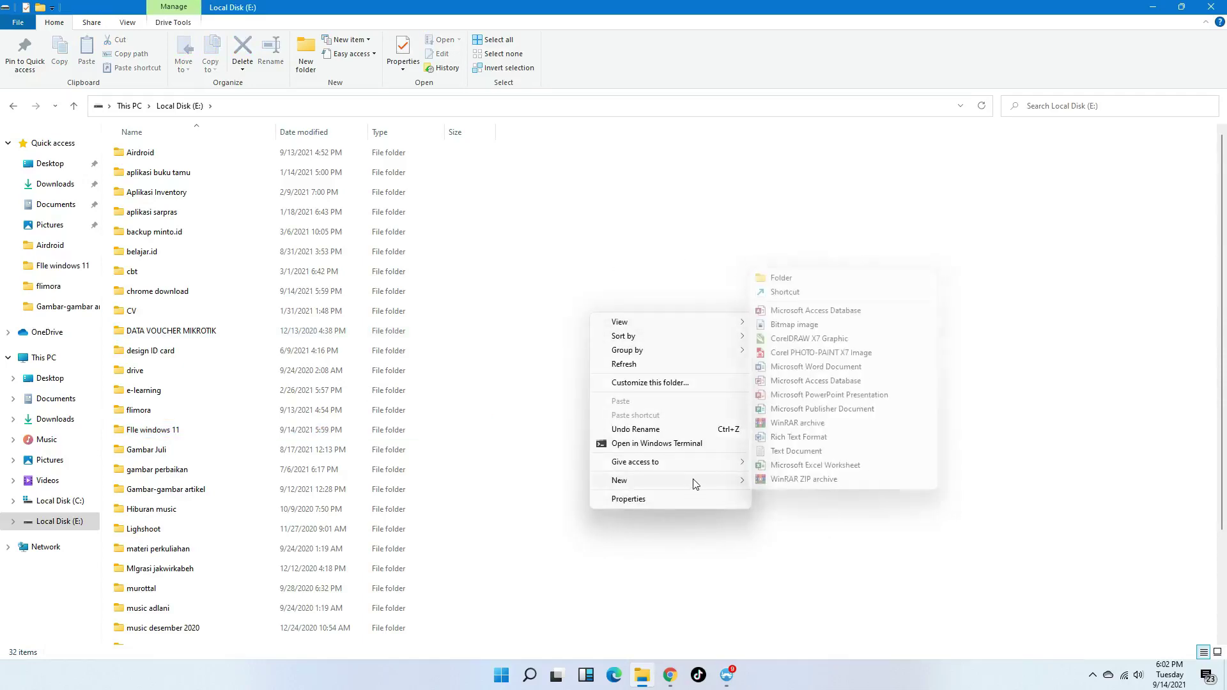
pyautogui.click(773, 280)
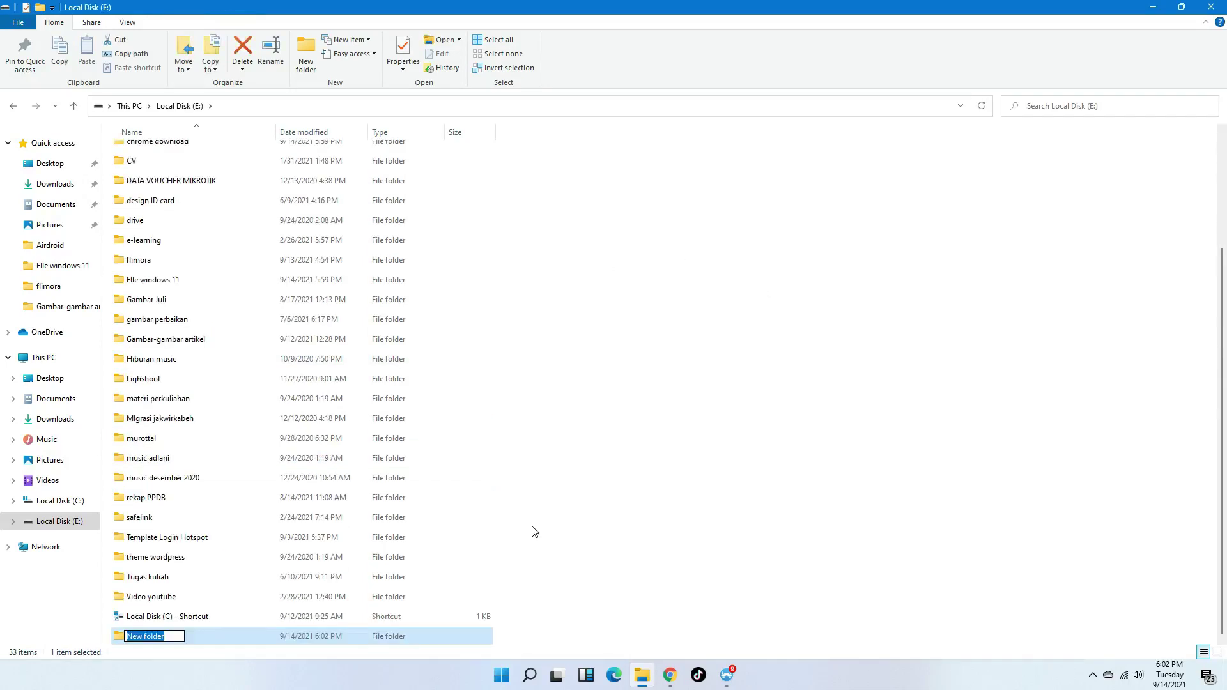
pyautogui.press('BackSpace')
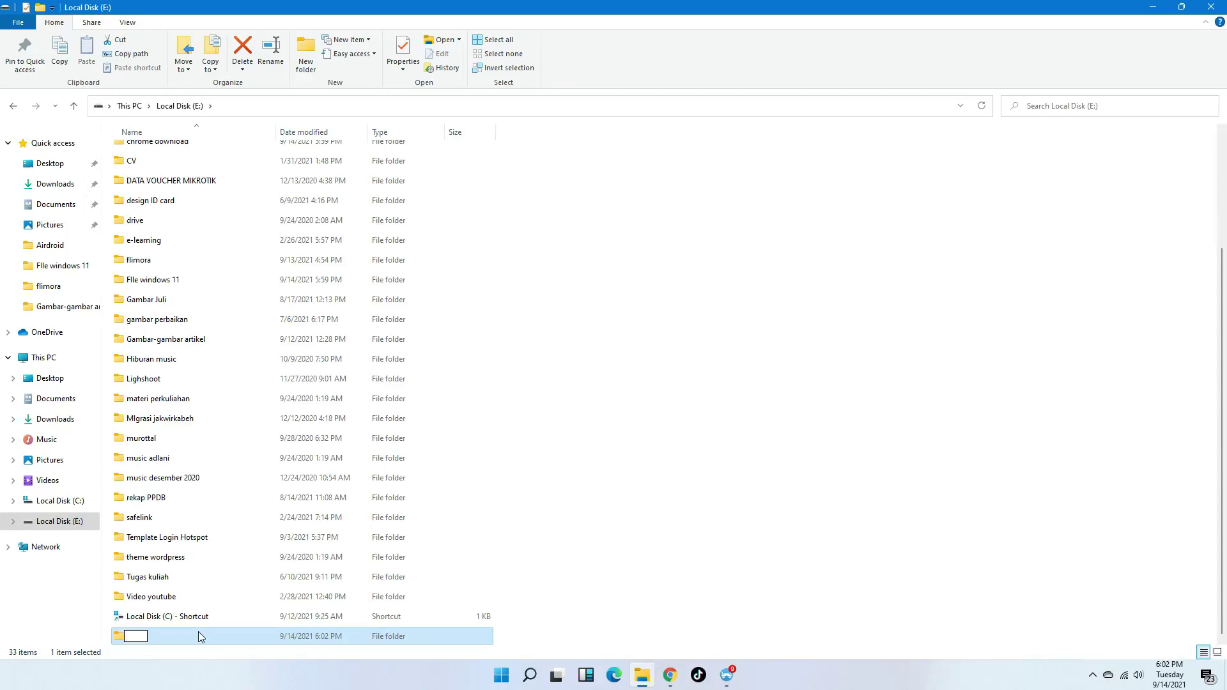
pyautogui.write('Install WIndows 11')
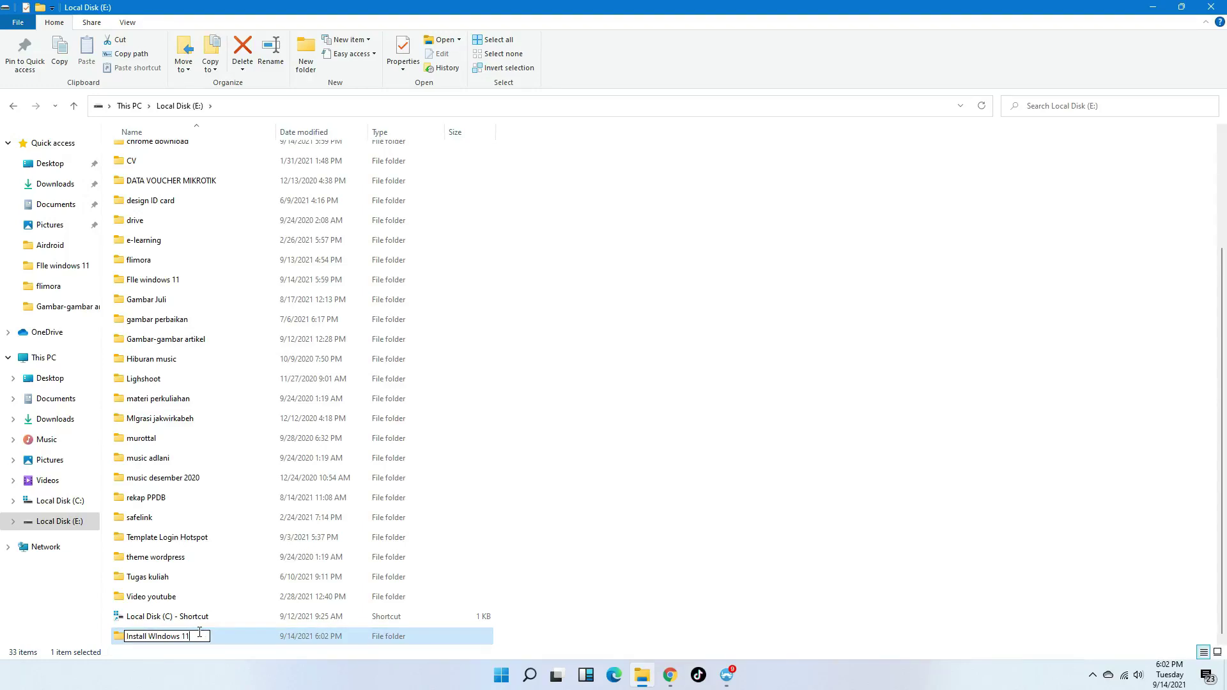
pyautogui.press('Return')
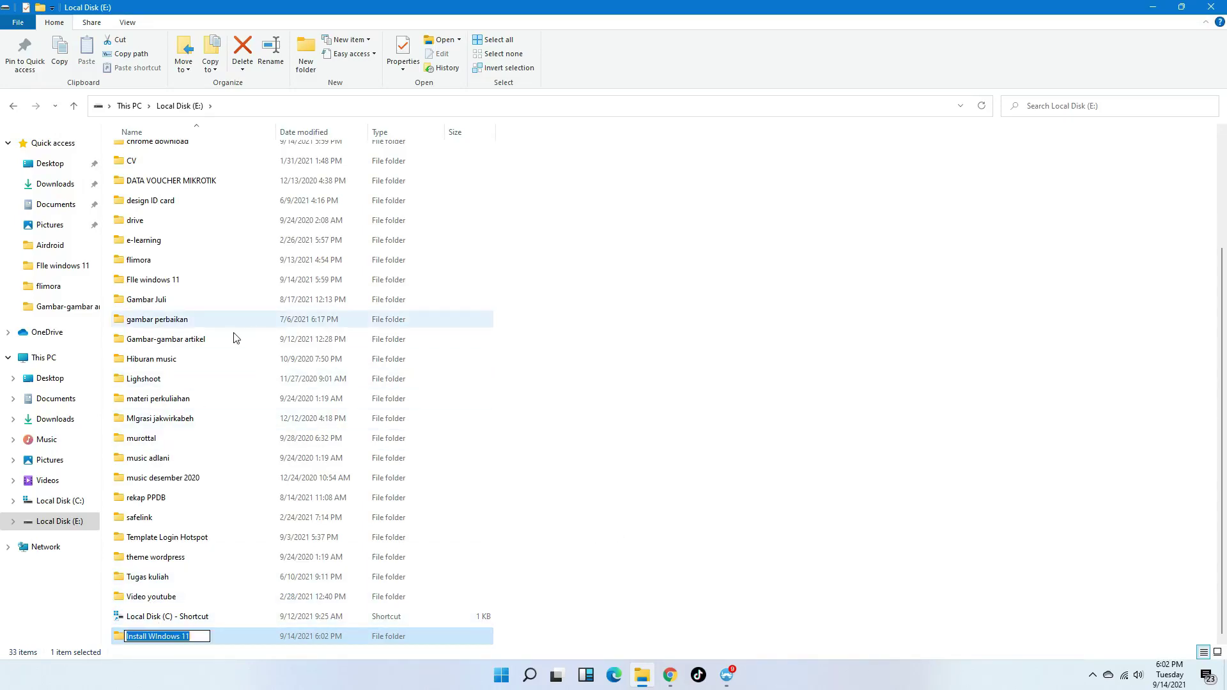
pyautogui.click(690, 572)
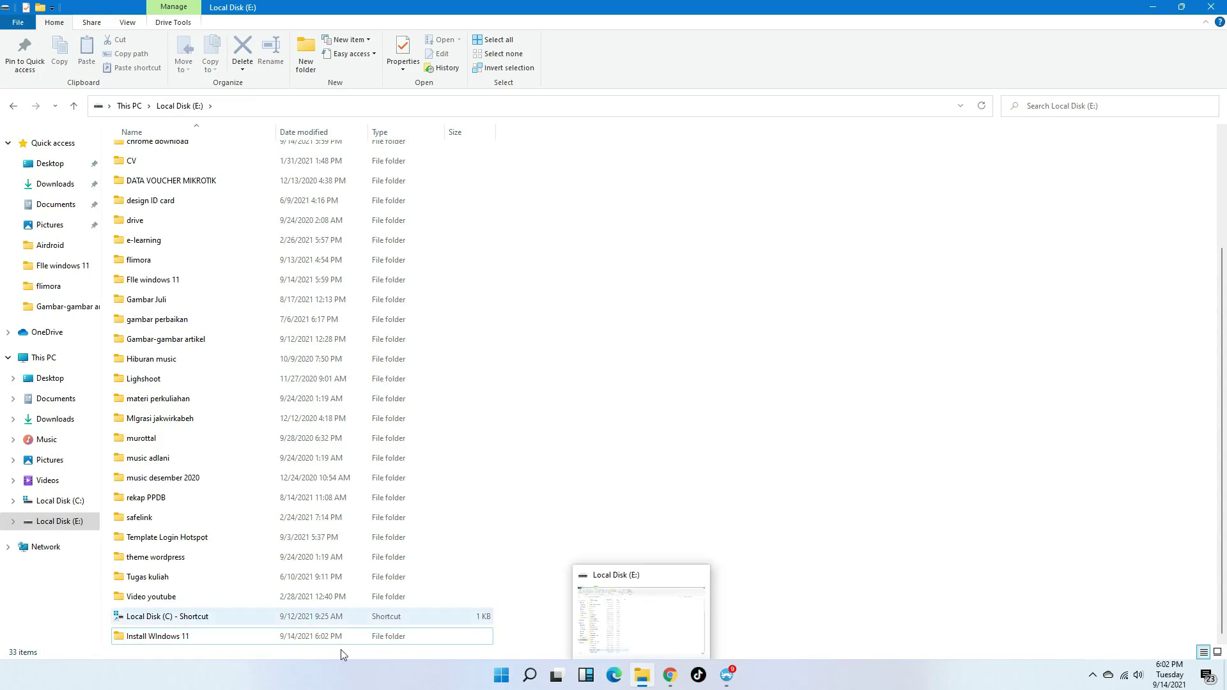
# Look inside the "Install WIndows 11" folder and return to the folder list of Local Disk (E:)
pyautogui.doubleClick(206, 634)
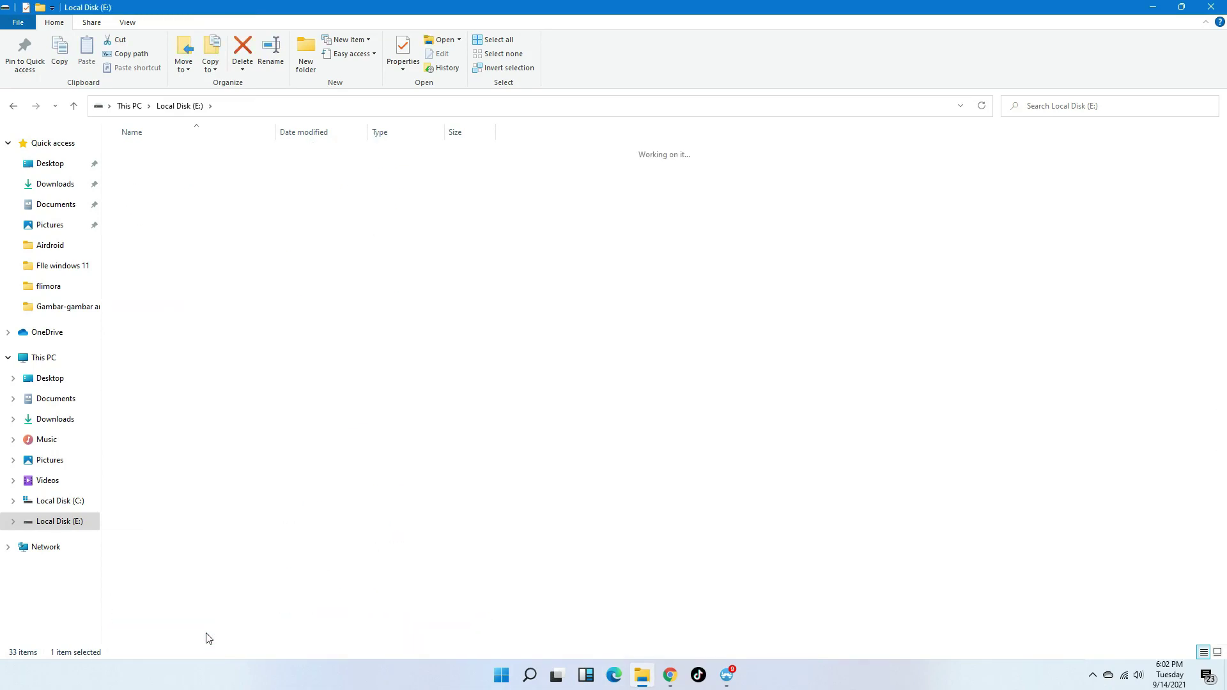
pyautogui.click(180, 105)
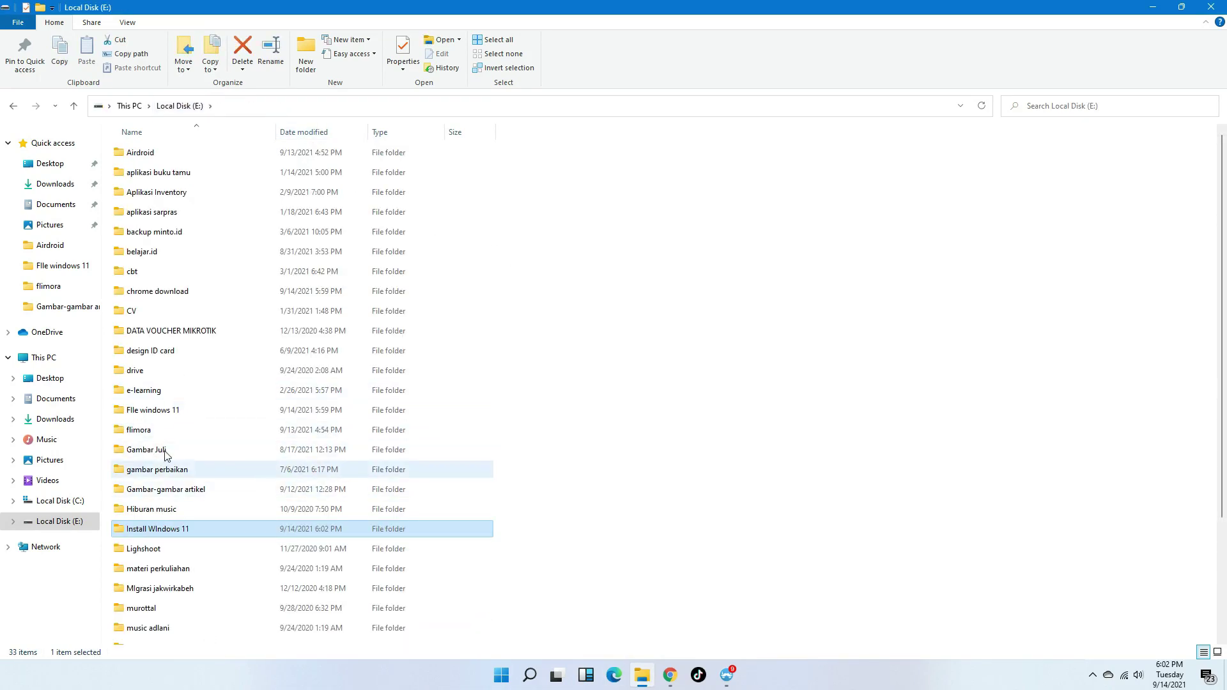
pyautogui.scroll(-3, 160, 448)
pyautogui.scroll(1, 172, 460)
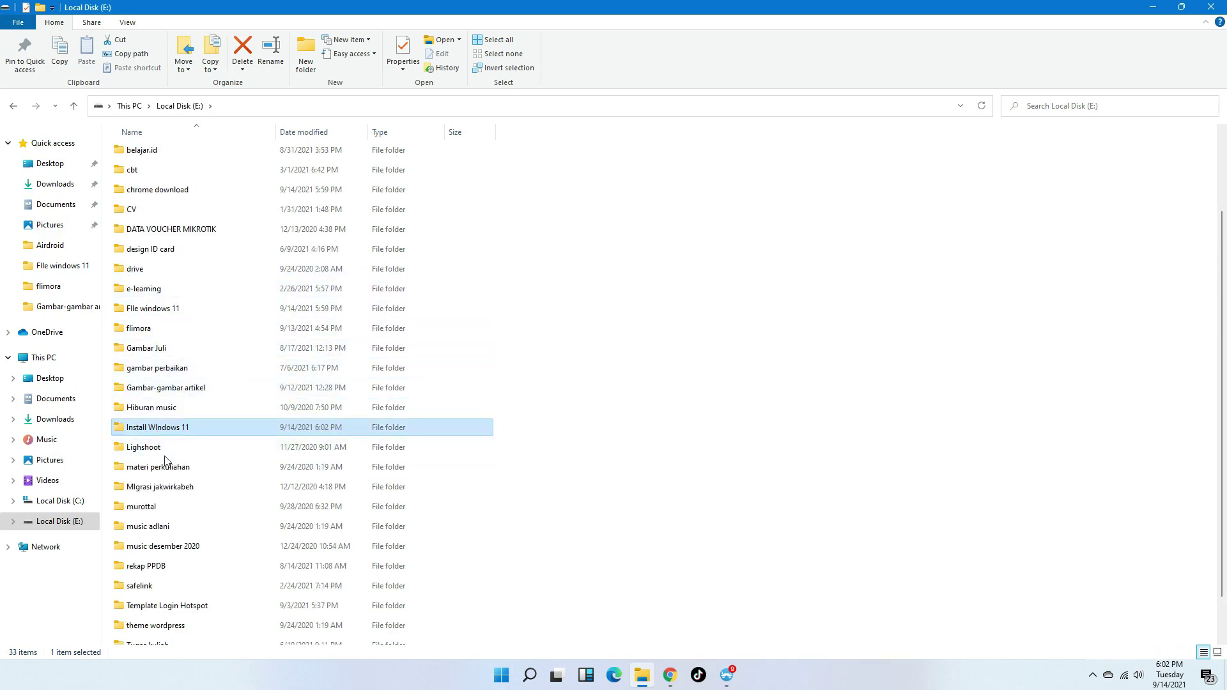
pyautogui.scroll(2, 165, 460)
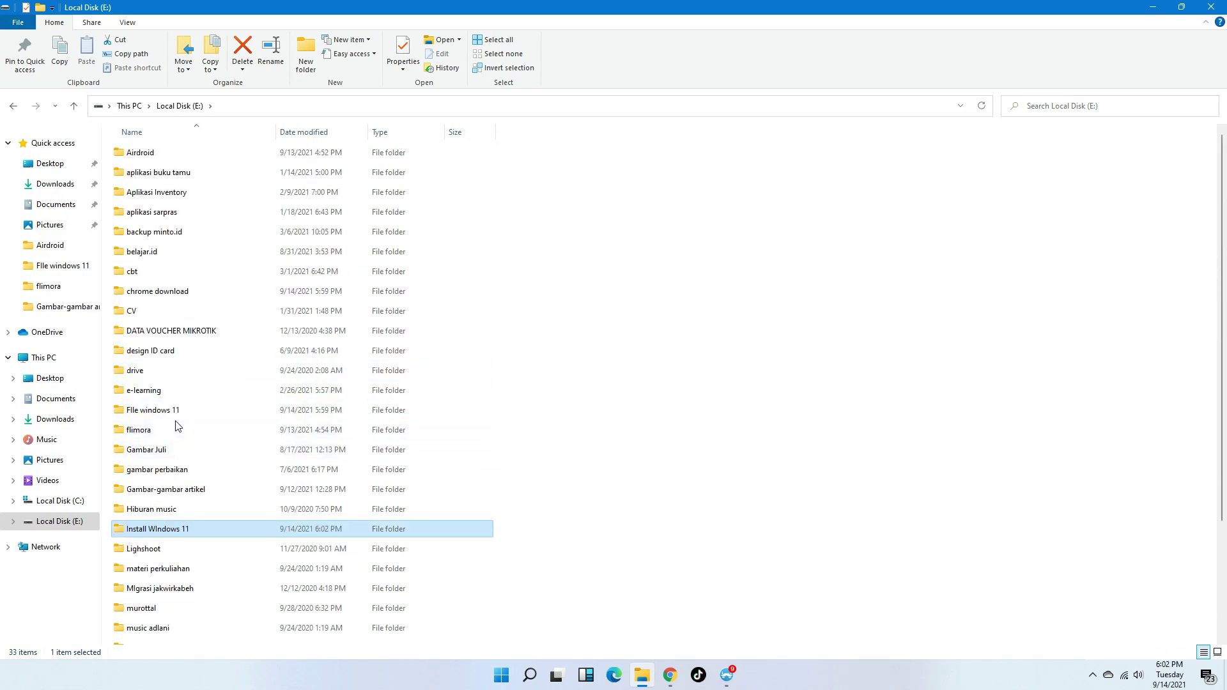
# Copy the 21996.1.210529-1541.co_release_CLIENT_CONSUMER_x64FRE_en-us (1)_3 archive from "FIle windows 11" into the "Install WIndows 11" folder
pyautogui.scroll(-3, 174, 441)
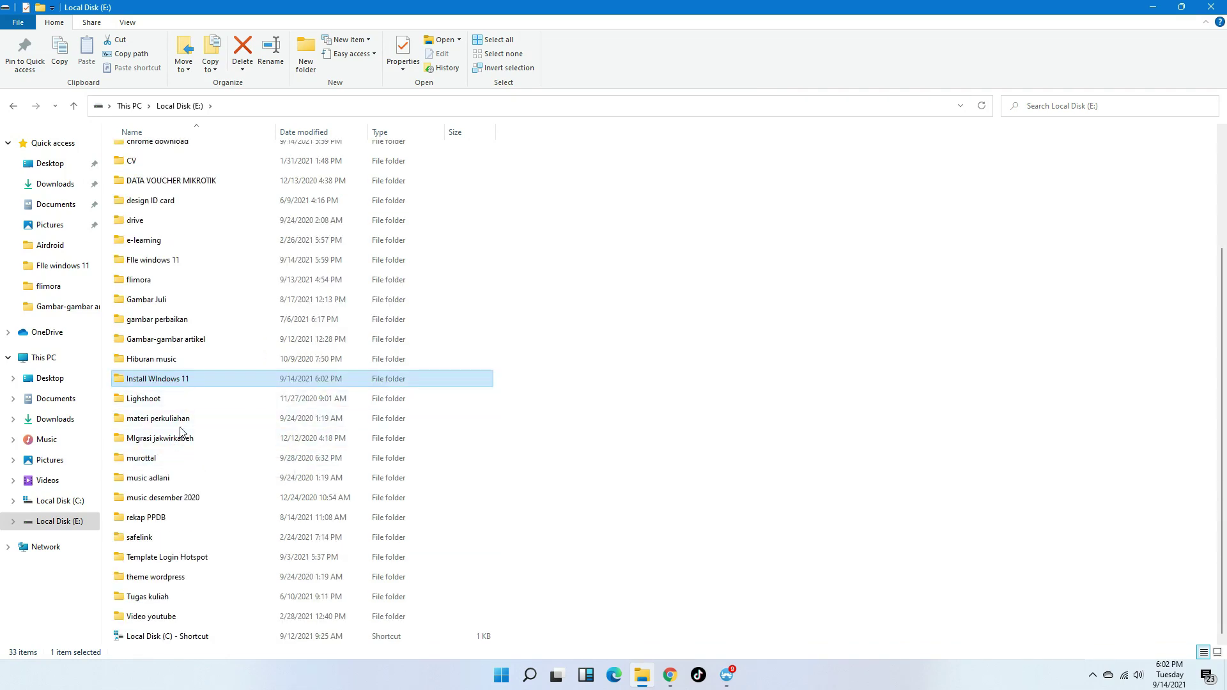
pyautogui.doubleClick(153, 260)
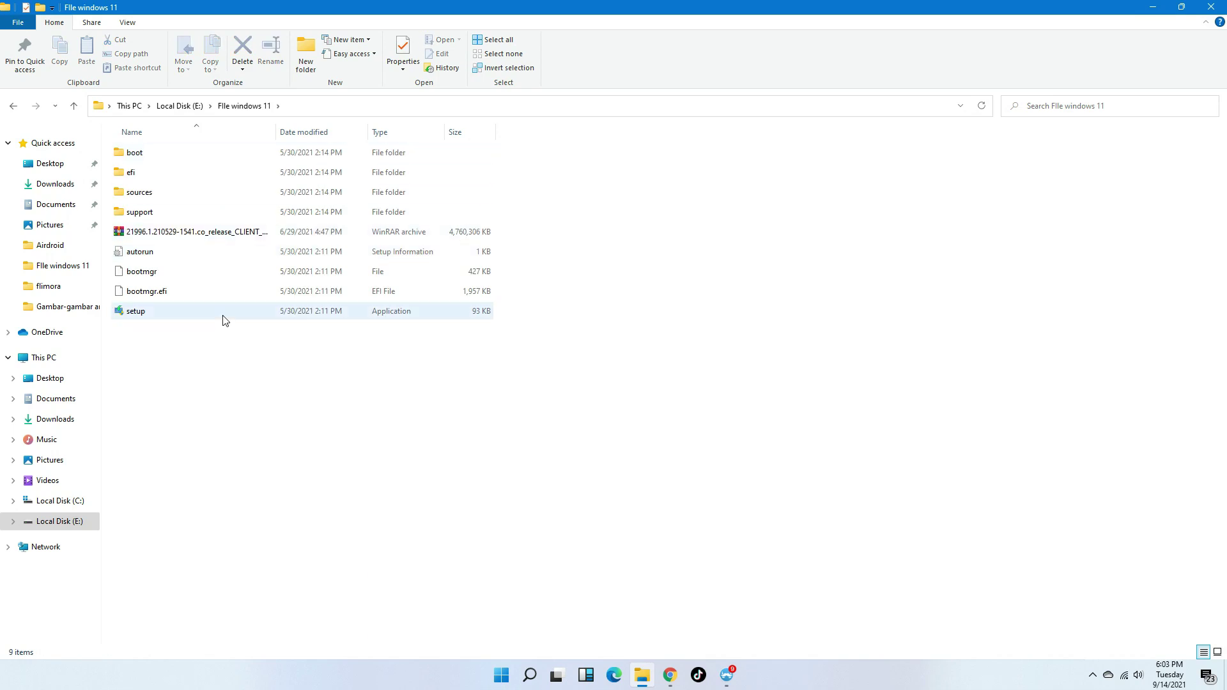
pyautogui.click(264, 234)
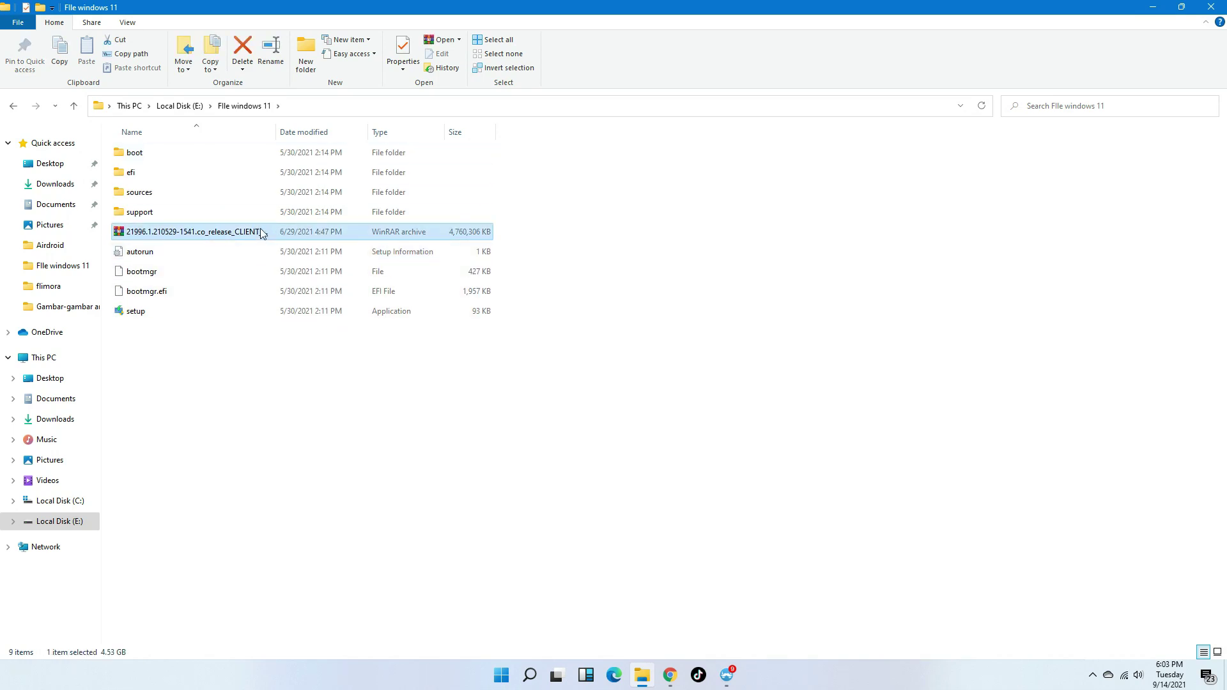
pyautogui.rightClick(259, 228)
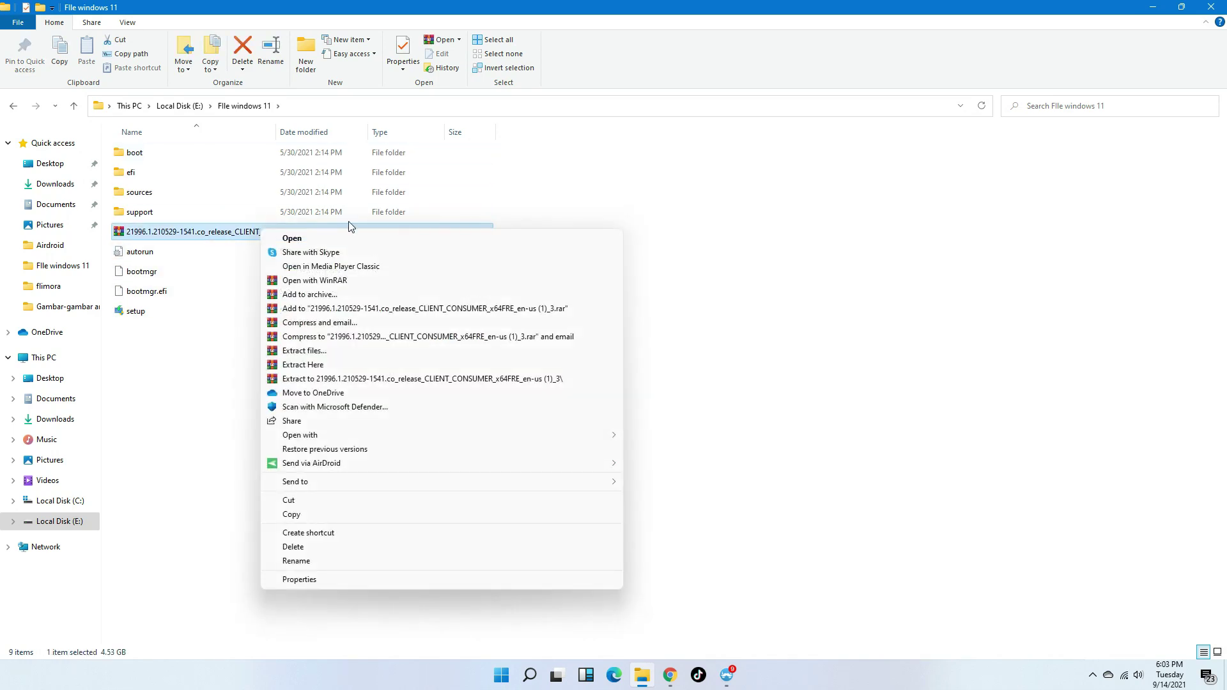
pyautogui.click(291, 514)
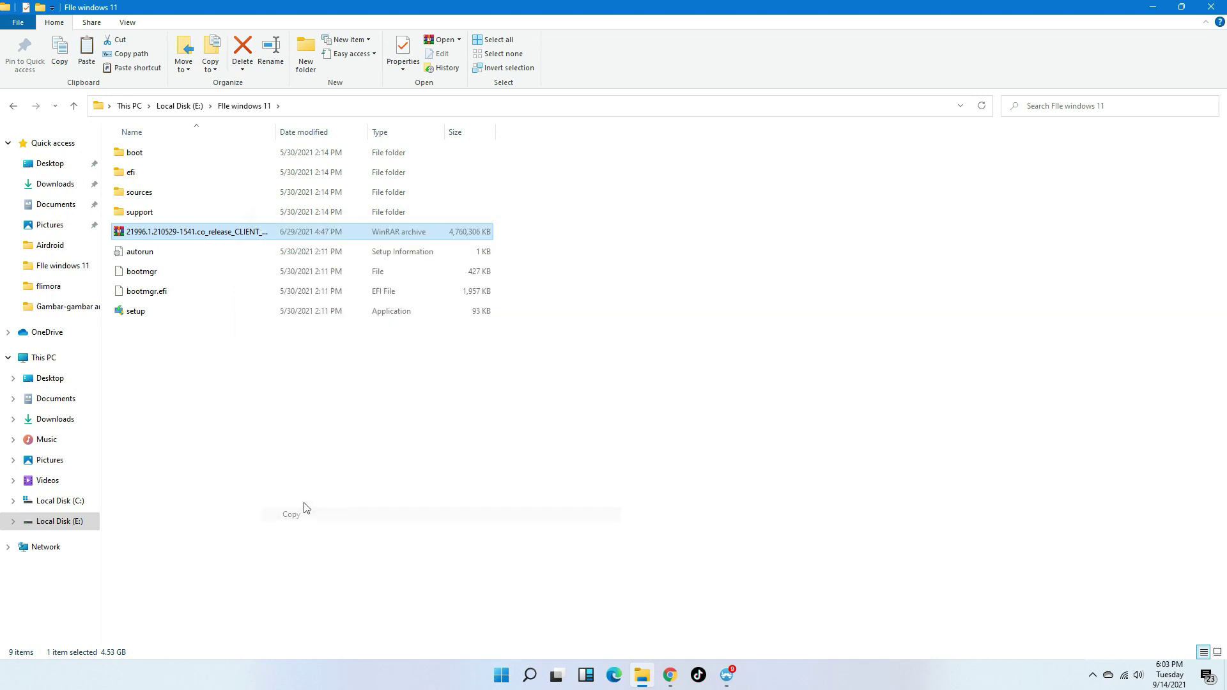
pyautogui.click(180, 105)
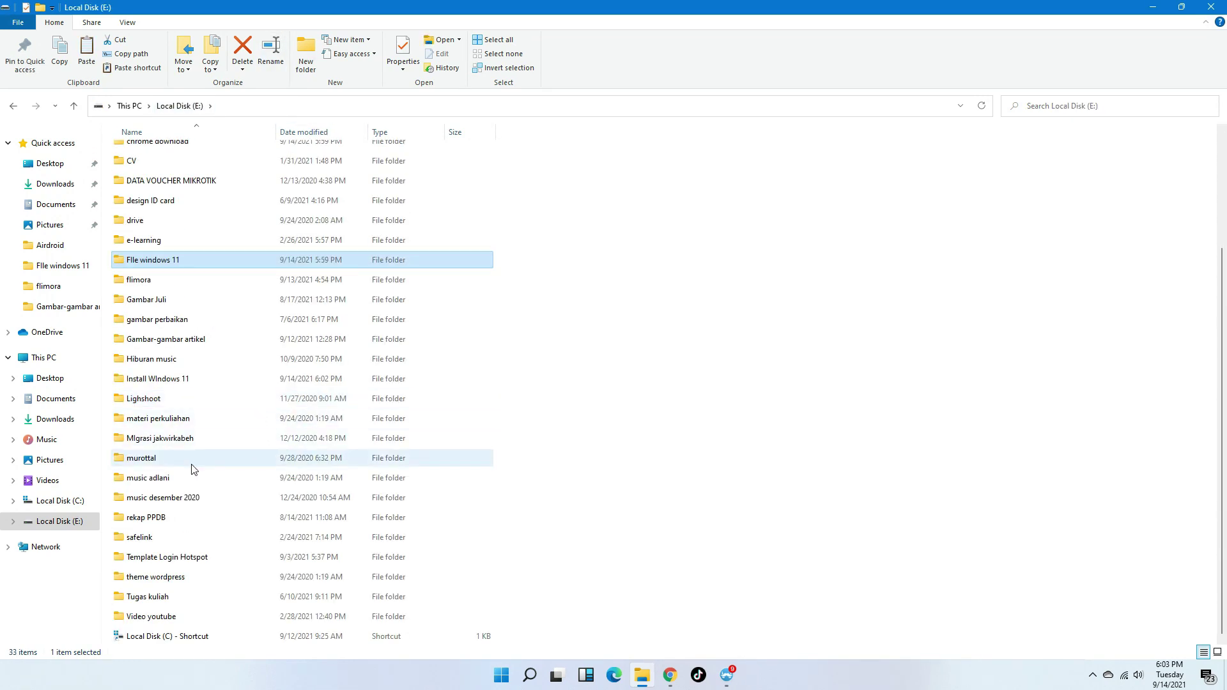
pyautogui.doubleClick(184, 380)
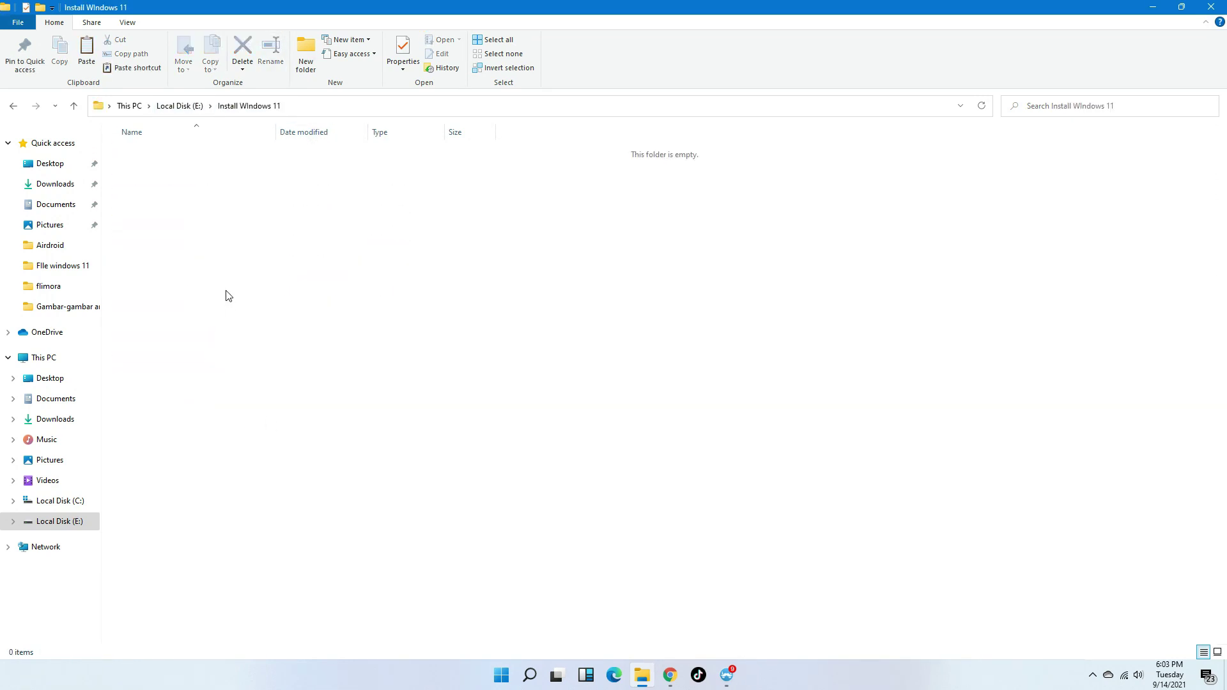
pyautogui.hotkey('ctrl', 'v')
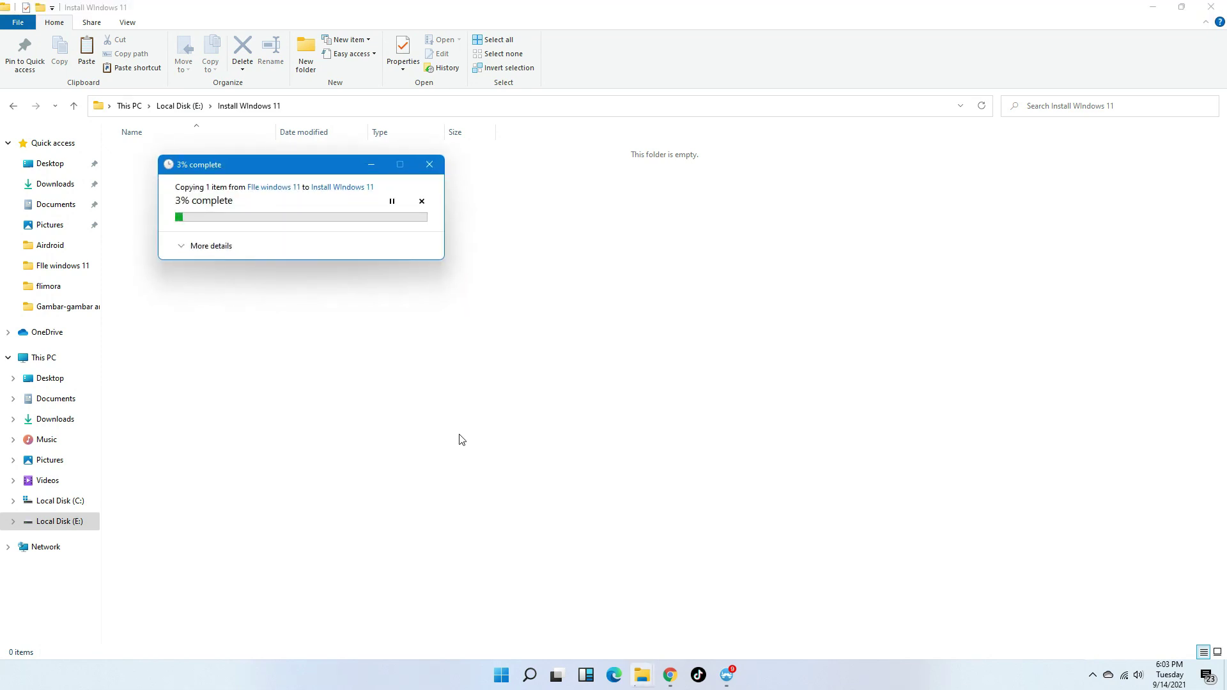
# Review the article's Windows 11 ISO and TPM fix download instructions in Chrome and return to the "Install WIndows 11" folder in File Explorer
pyautogui.moveTo(665, 676)
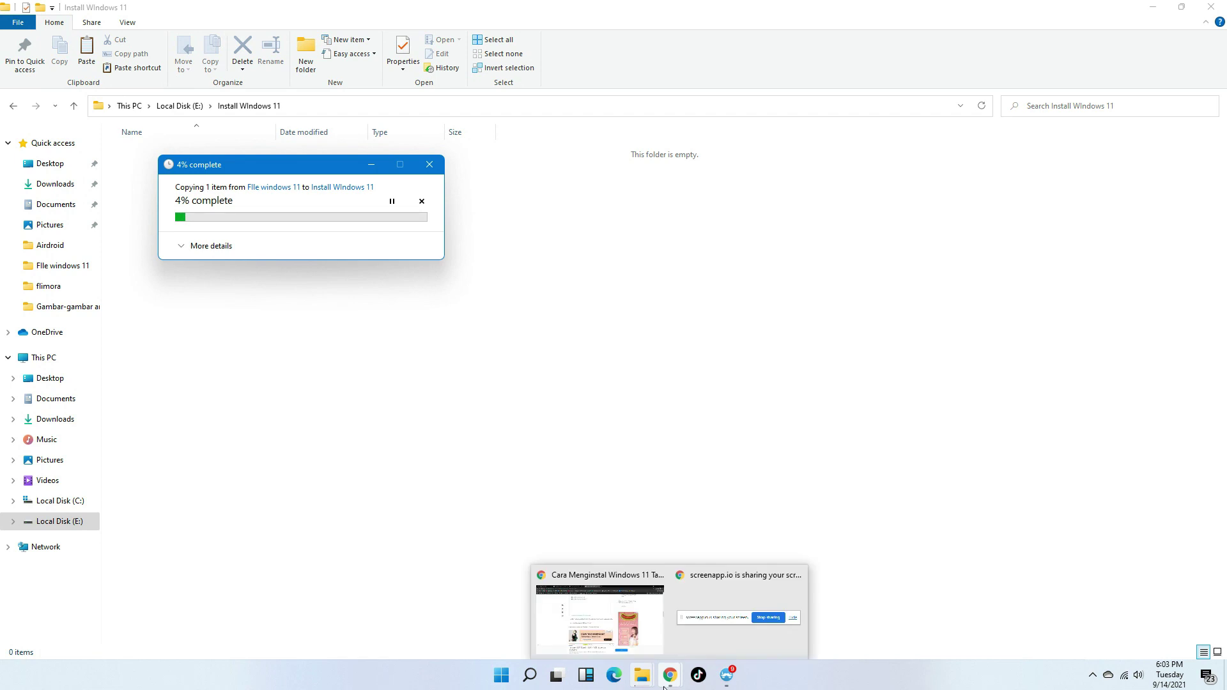
pyautogui.click(626, 636)
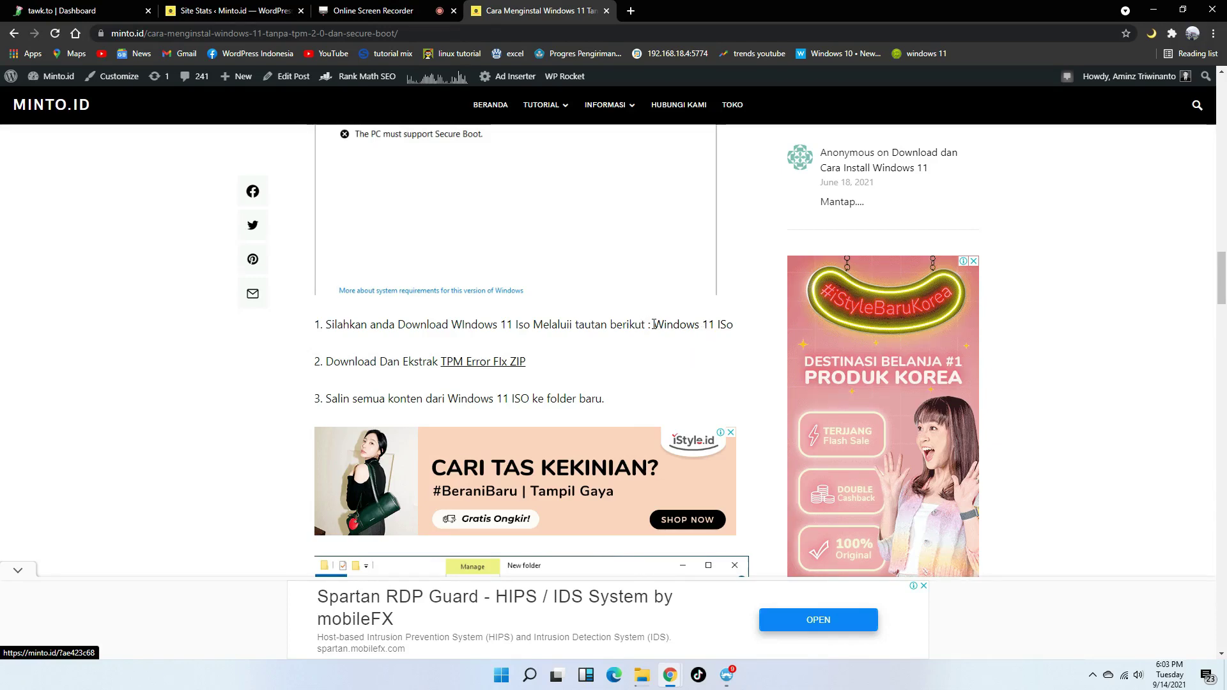
pyautogui.moveTo(654, 324); pyautogui.dragTo(615, 362)
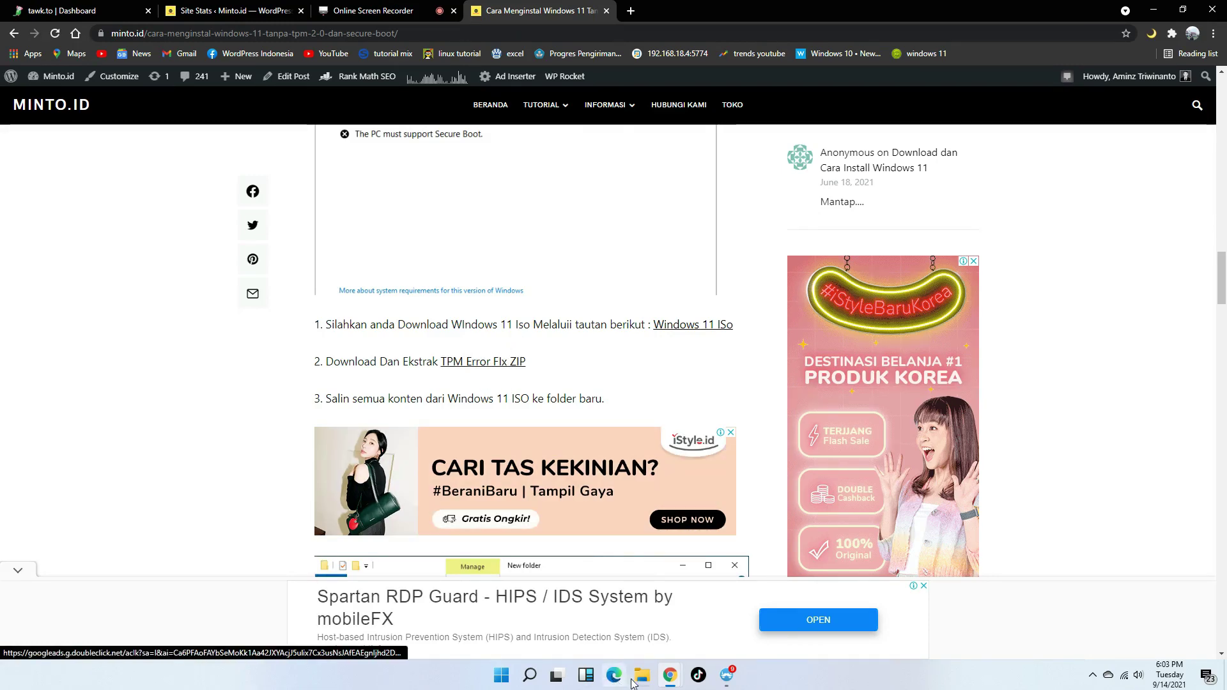
pyautogui.moveTo(644, 682)
pyautogui.click(564, 616)
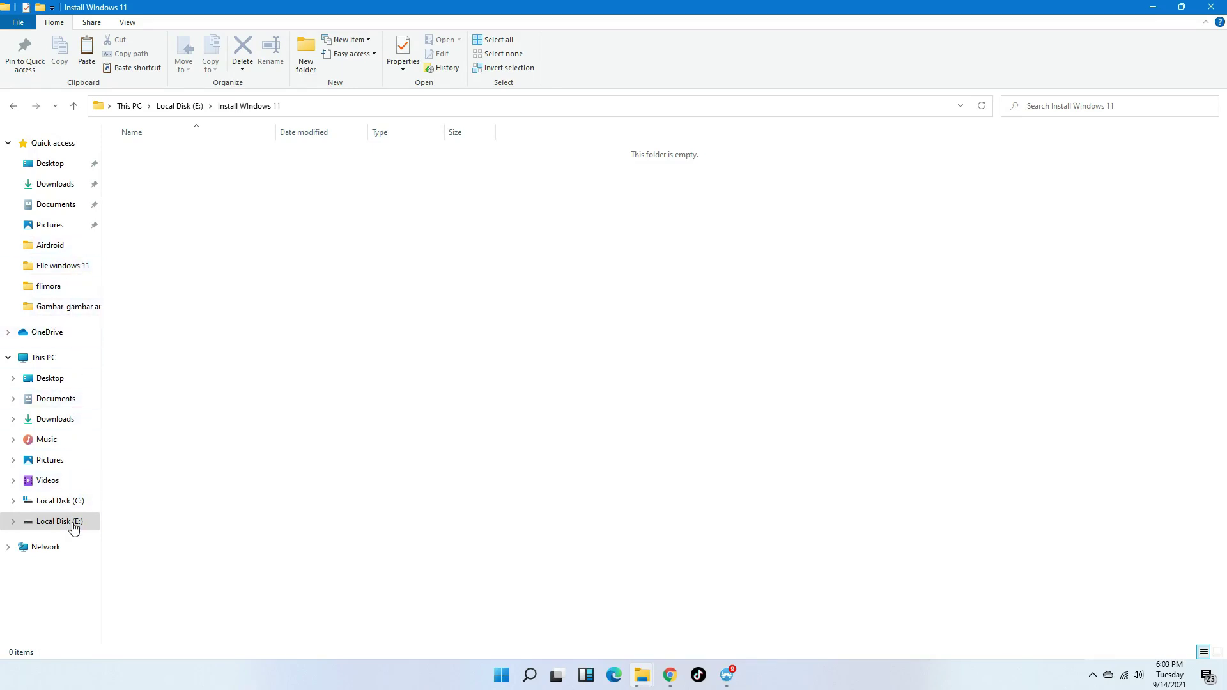
# Copy the TPM error fix archive in the "chrome download" folder on Local Disk (E:) to the clipboard
pyautogui.click(180, 106)
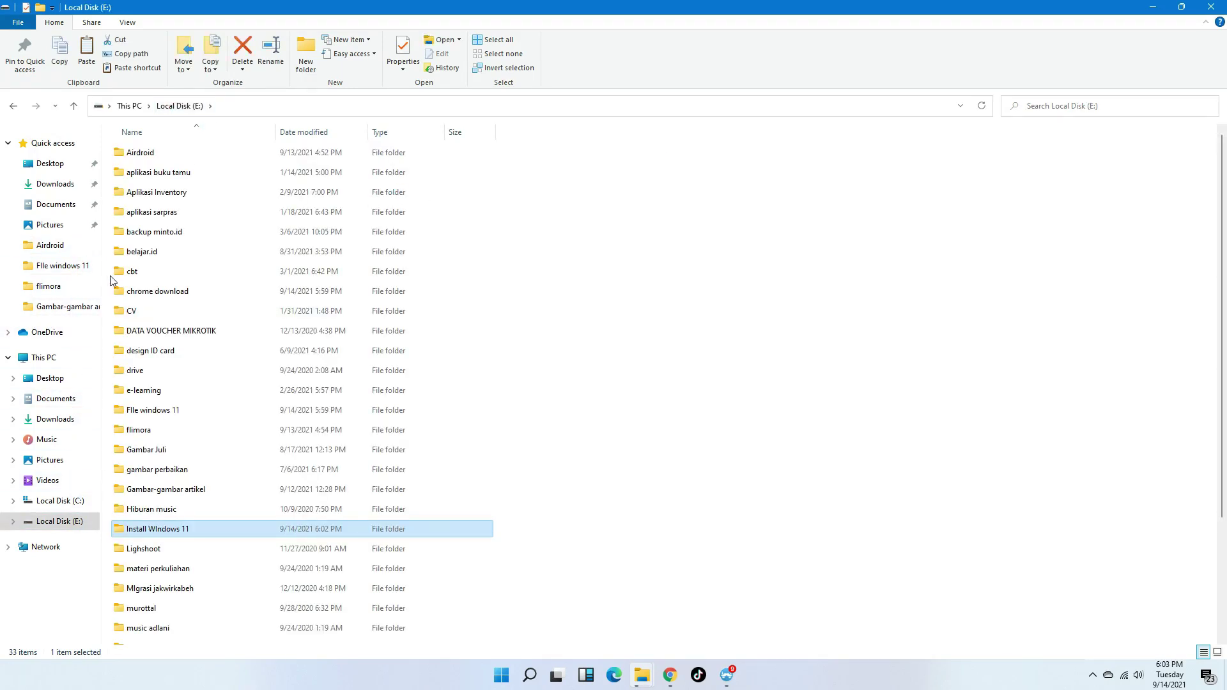
pyautogui.click(190, 294)
pyautogui.doubleClick(190, 294)
pyautogui.click(775, 275)
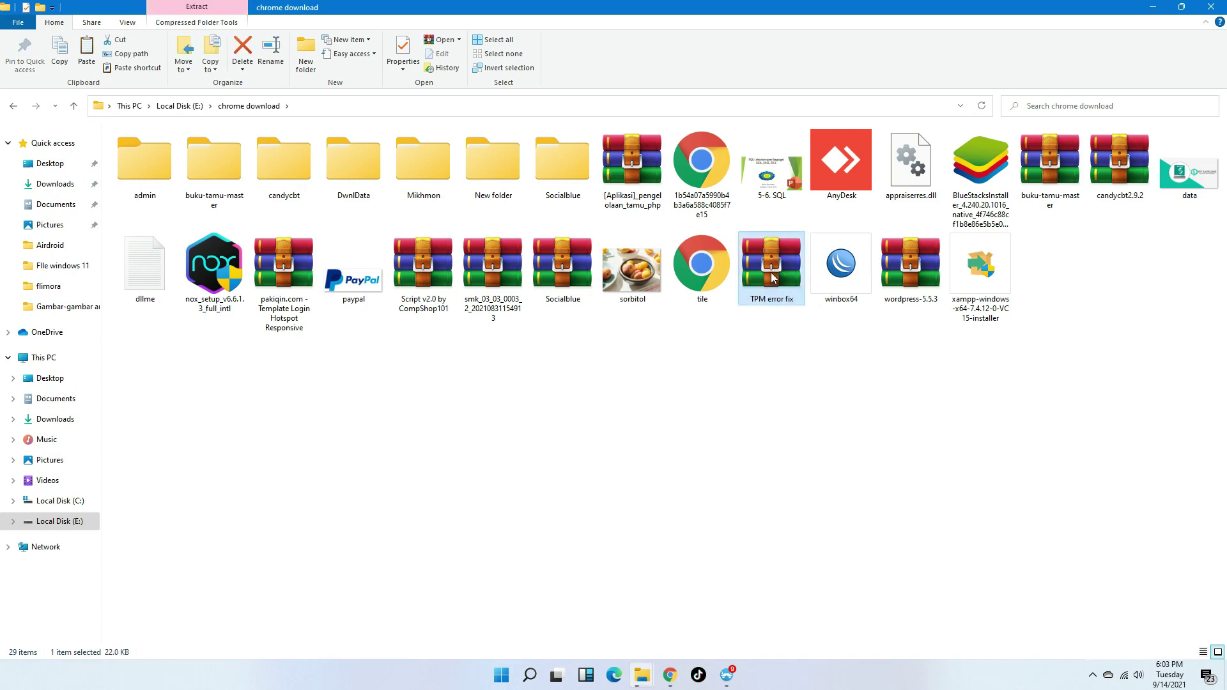
pyautogui.rightClick(791, 274)
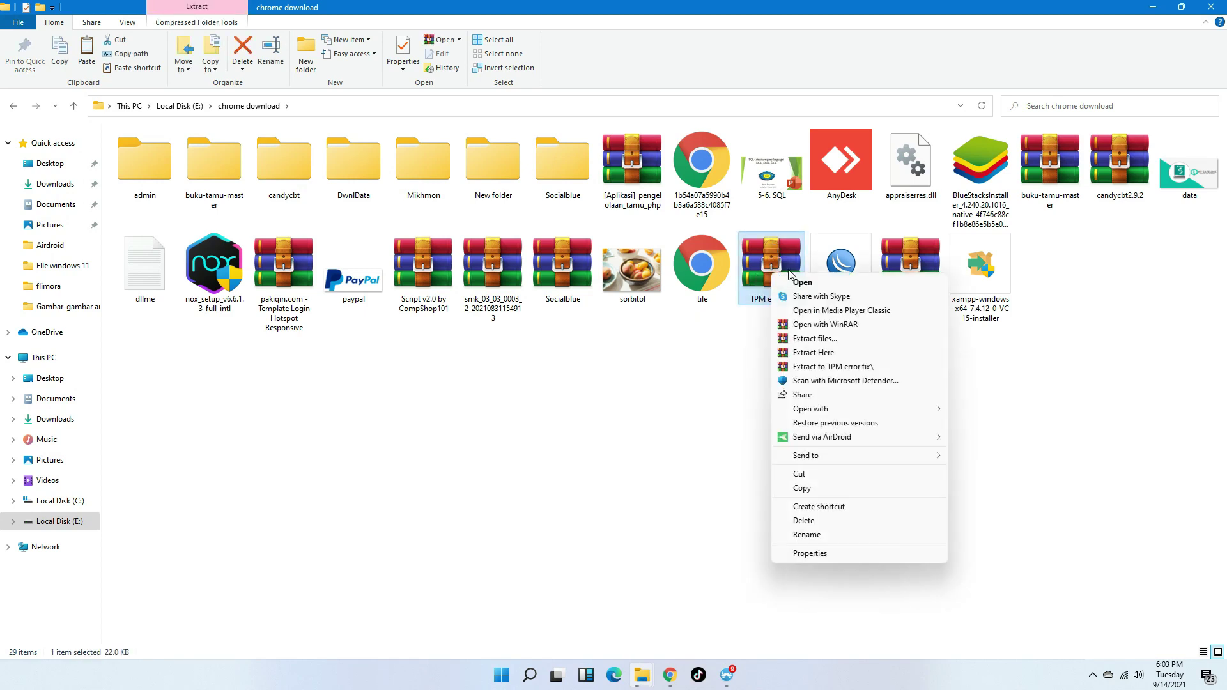
pyautogui.click(804, 490)
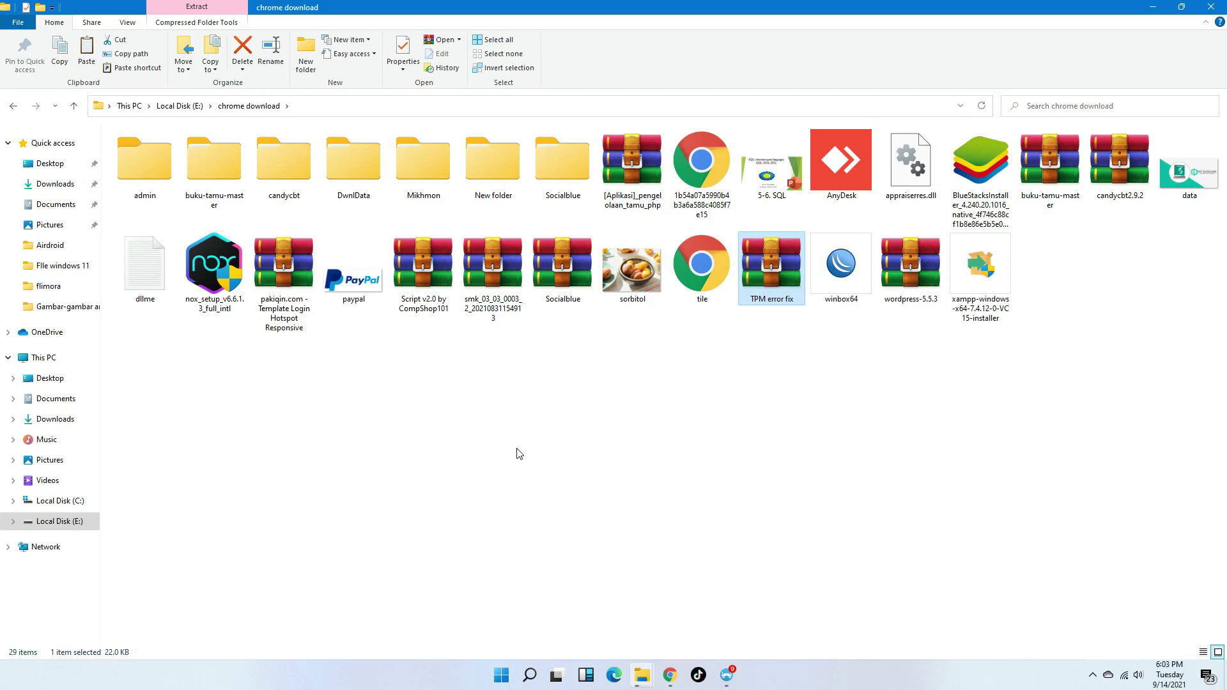
# Create a new folder named "TPM" on Local Disk (E:)
pyautogui.click(63, 523)
pyautogui.scroll(-3, 560, 471)
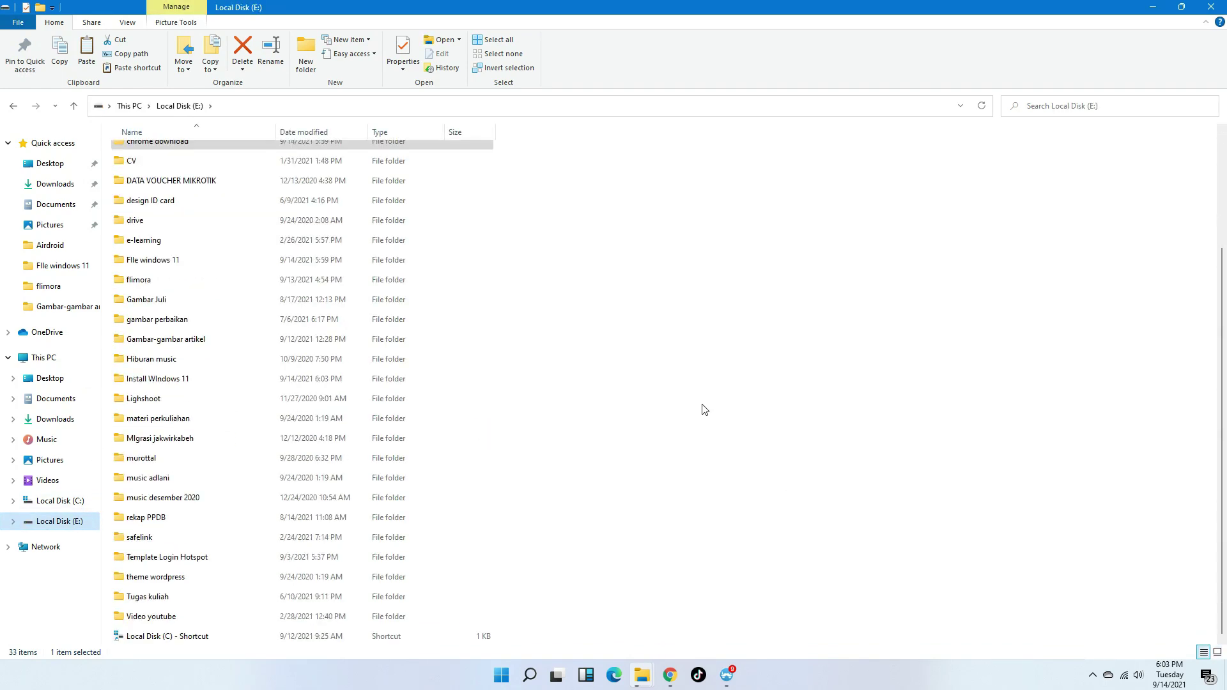
pyautogui.rightClick(603, 305)
pyautogui.moveTo(647, 473)
pyautogui.click(779, 474)
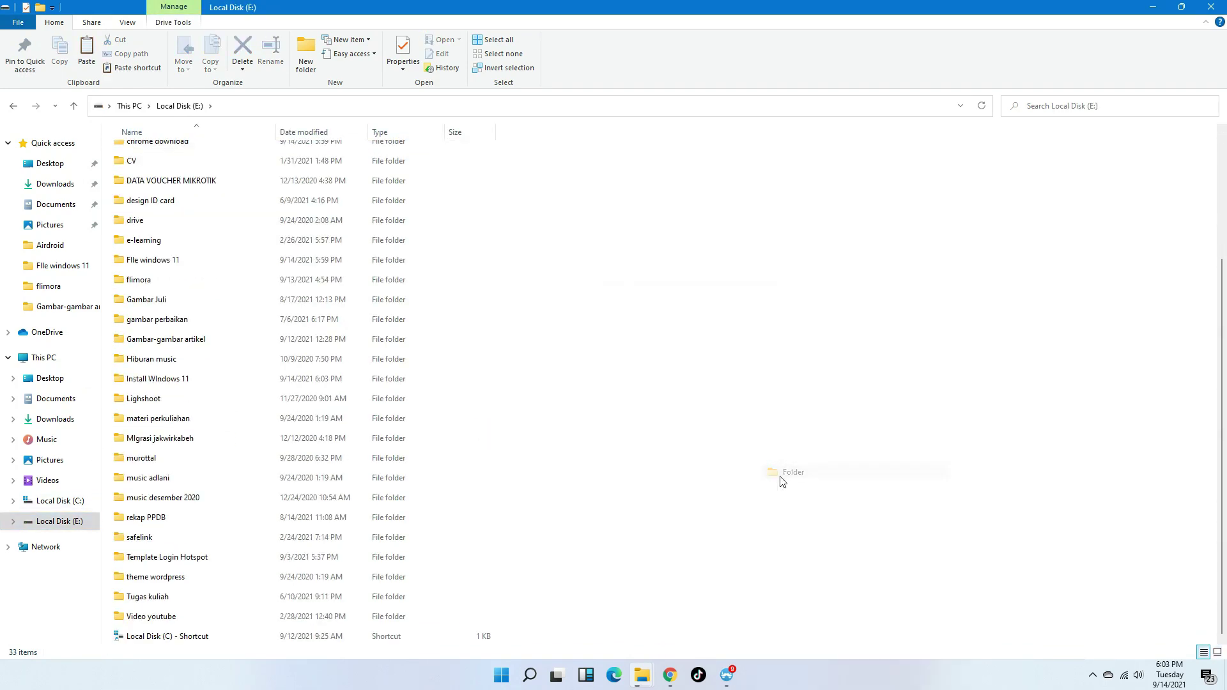
pyautogui.write('TPM')
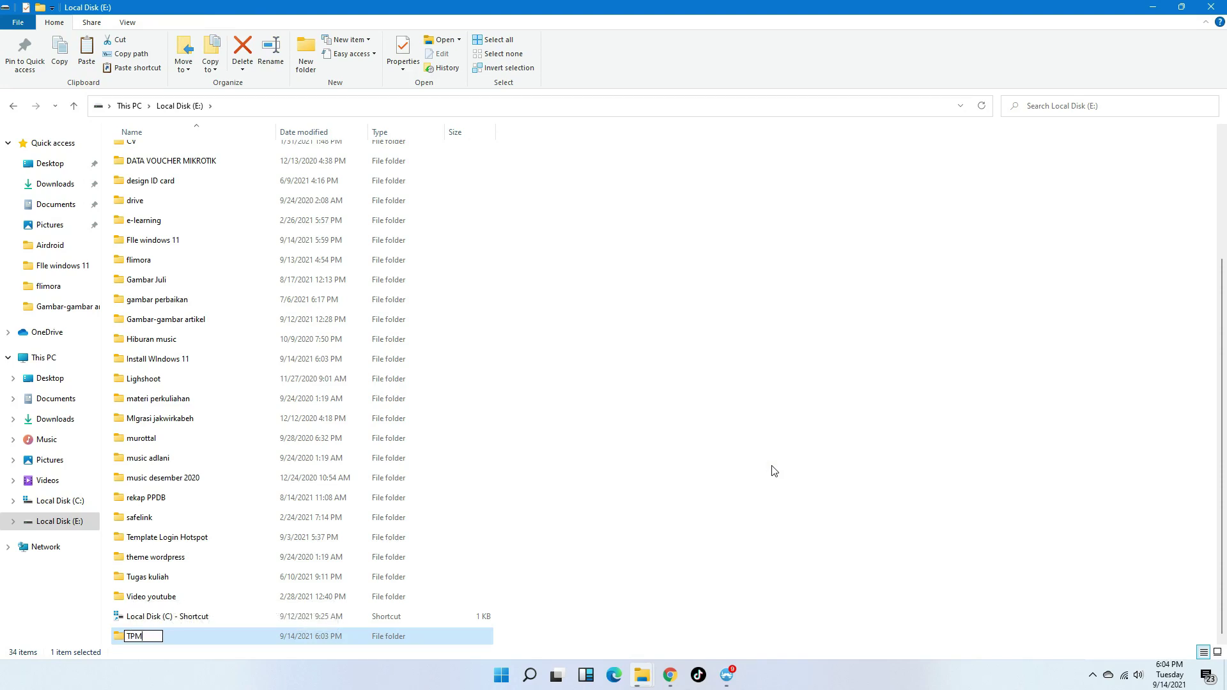
pyautogui.press('Return')
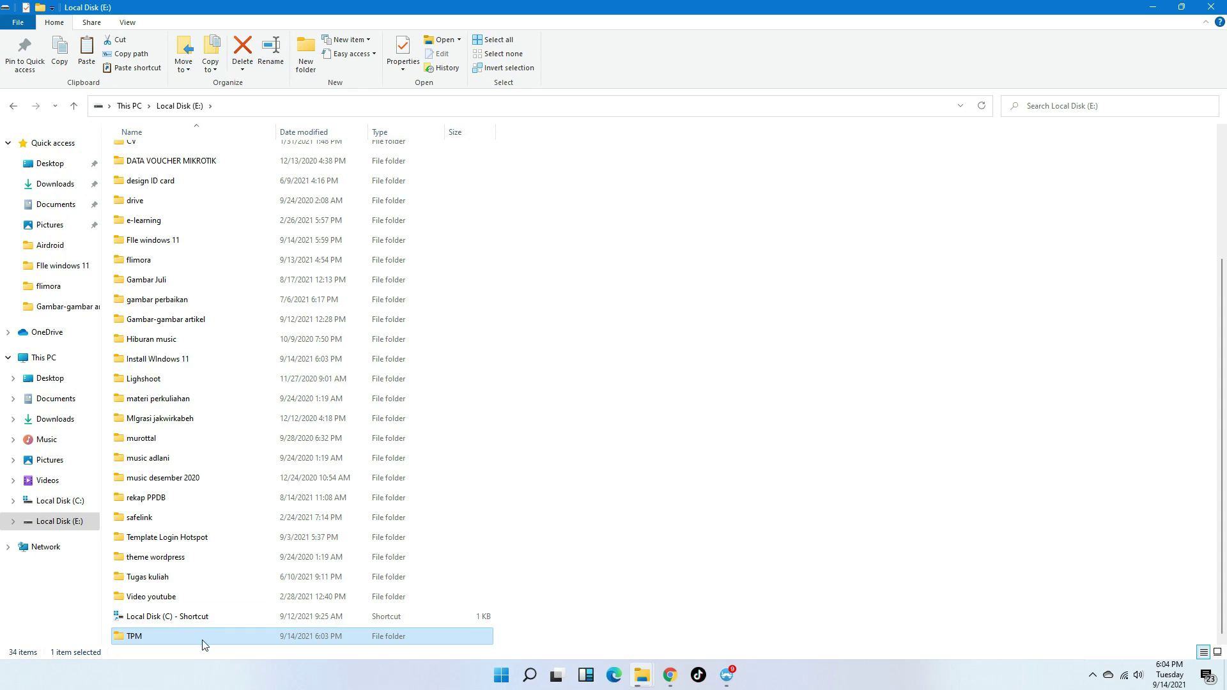
# Paste the TPM error fix archive into the TPM folder and extract its contents there
pyautogui.doubleClick(160, 637)
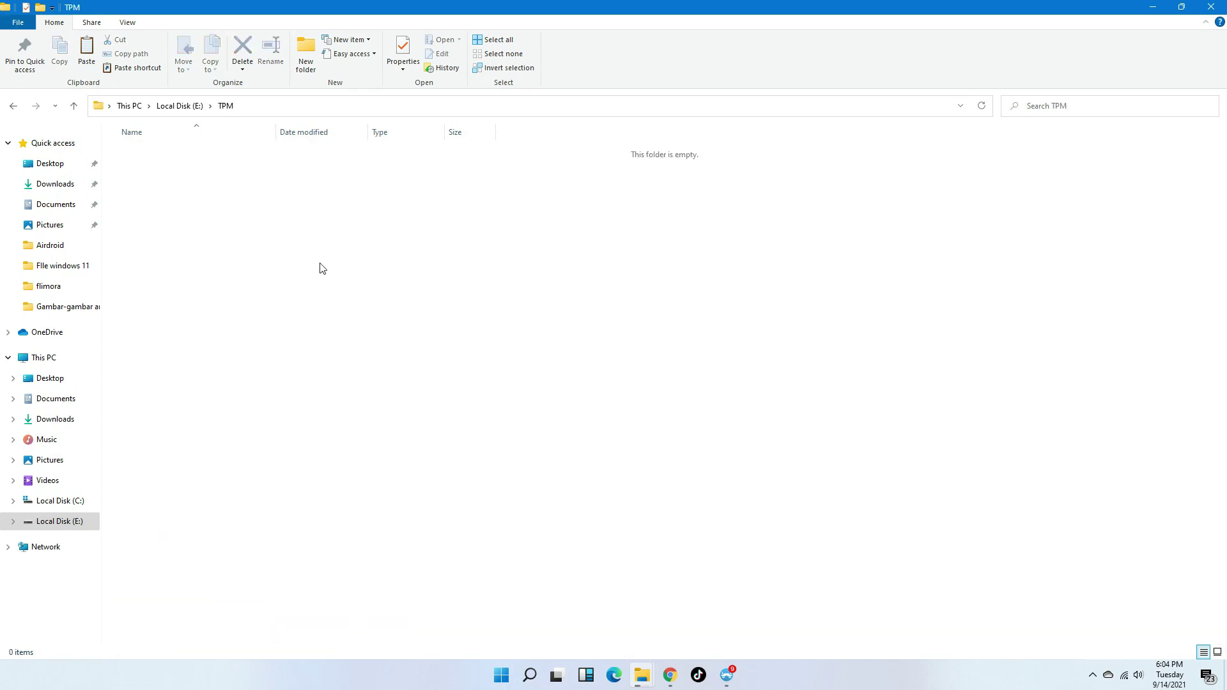
pyautogui.hotkey('ctrl', 'v')
pyautogui.click(273, 231)
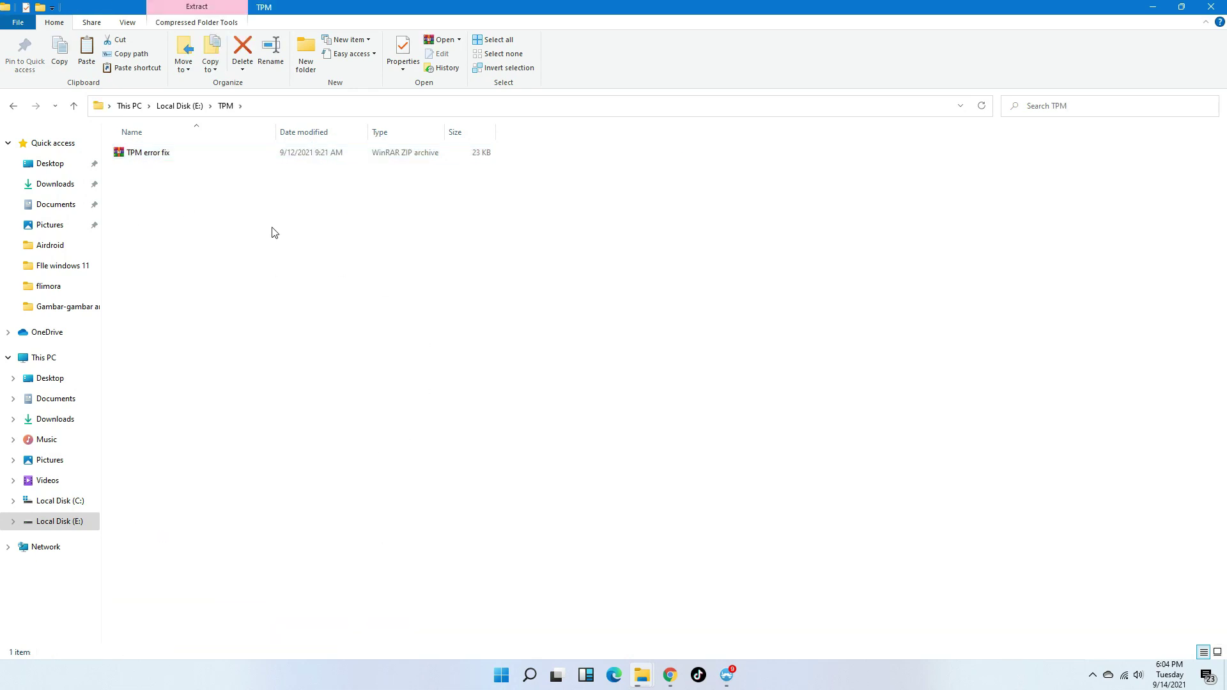
pyautogui.rightClick(153, 155)
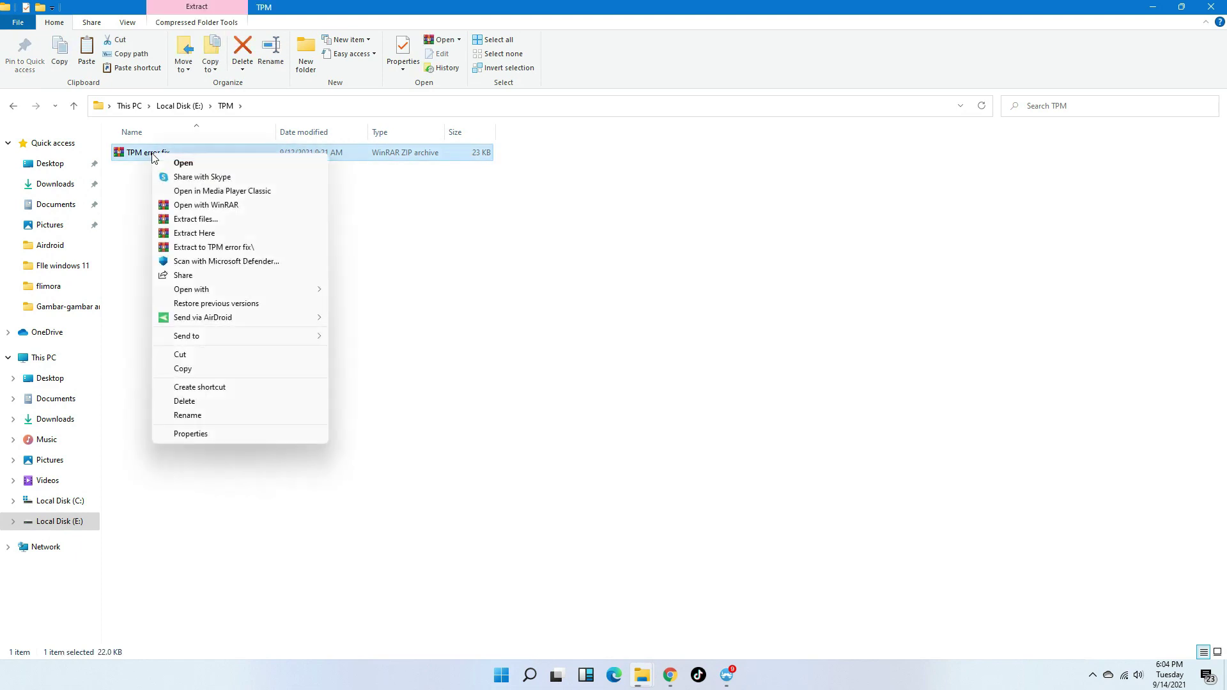
pyautogui.click(211, 235)
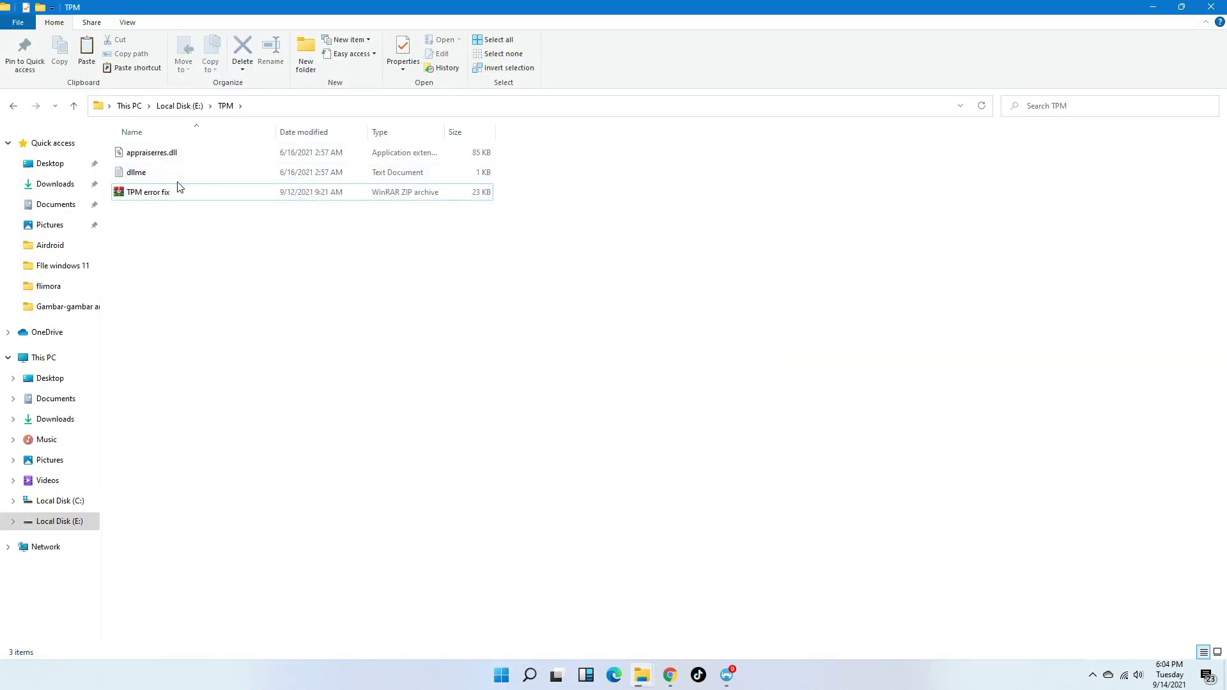
# Inspect the appraiserres.dll and dllme files extracted in the TPM folder
pyautogui.click(186, 173)
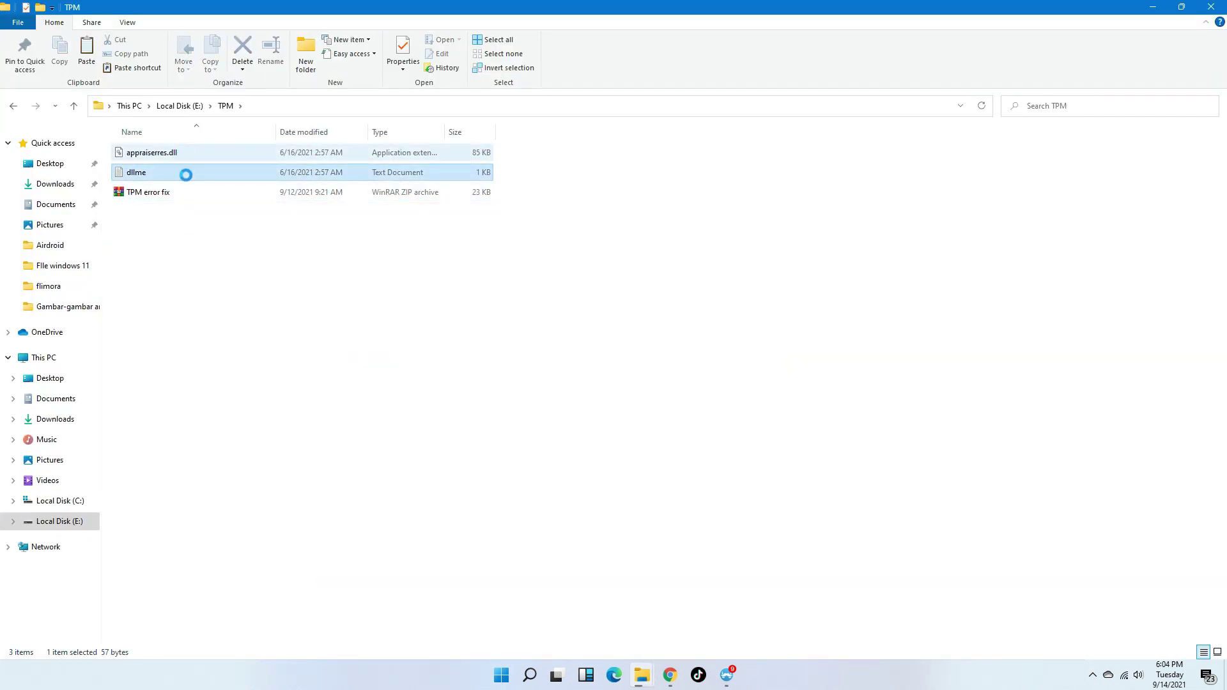
pyautogui.press('Up')
pyautogui.click(641, 675)
pyautogui.click(422, 377)
pyautogui.click(168, 176)
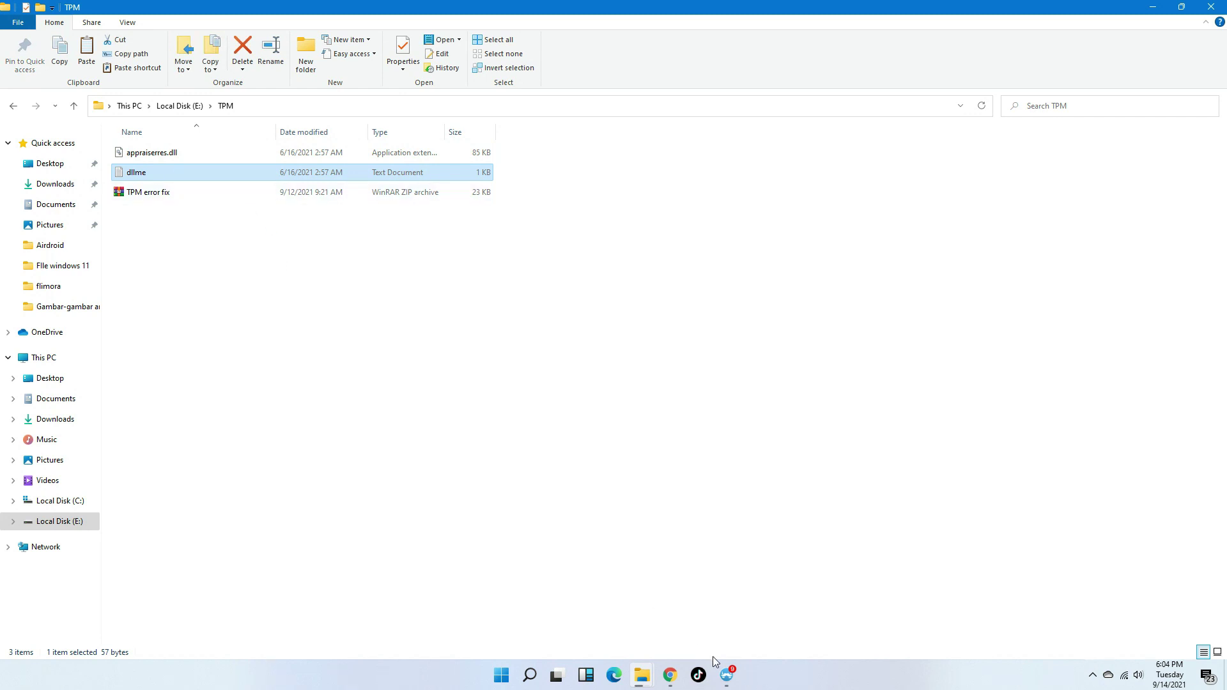
# Switch to Chrome and review the article's section on bypassing TPM 2.0 and Secure Boot, down to its first three instructions
pyautogui.moveTo(670, 675)
pyautogui.click(612, 640)
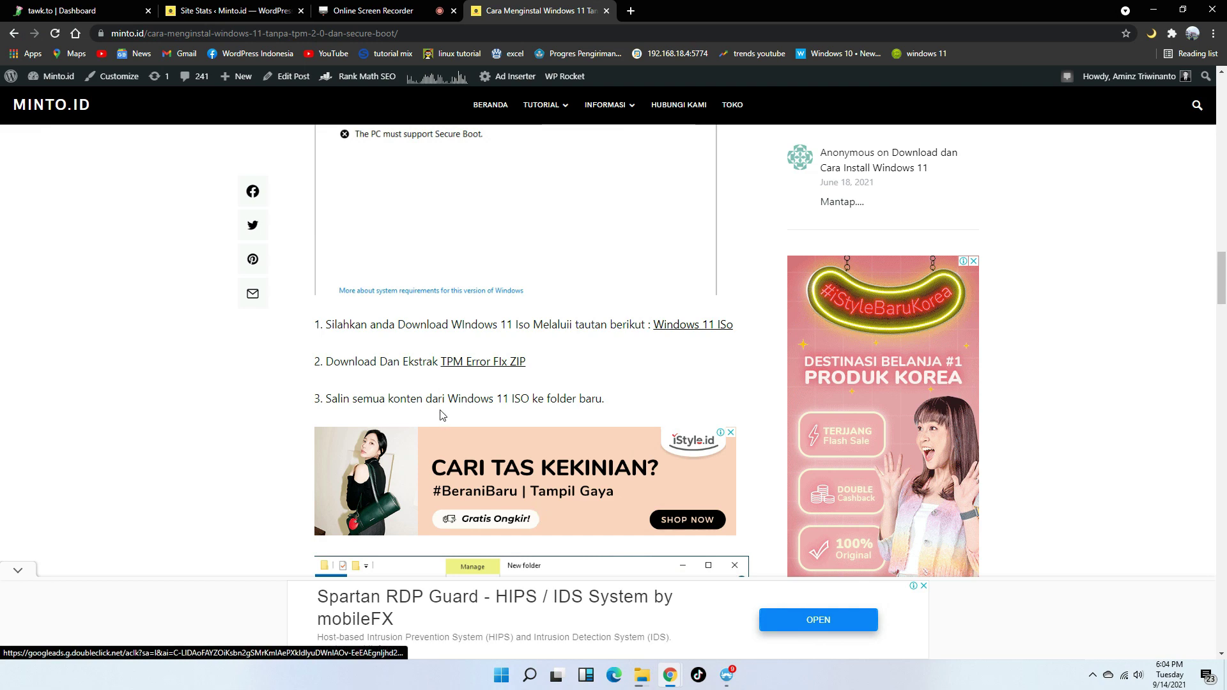
pyautogui.scroll(15, 441, 415)
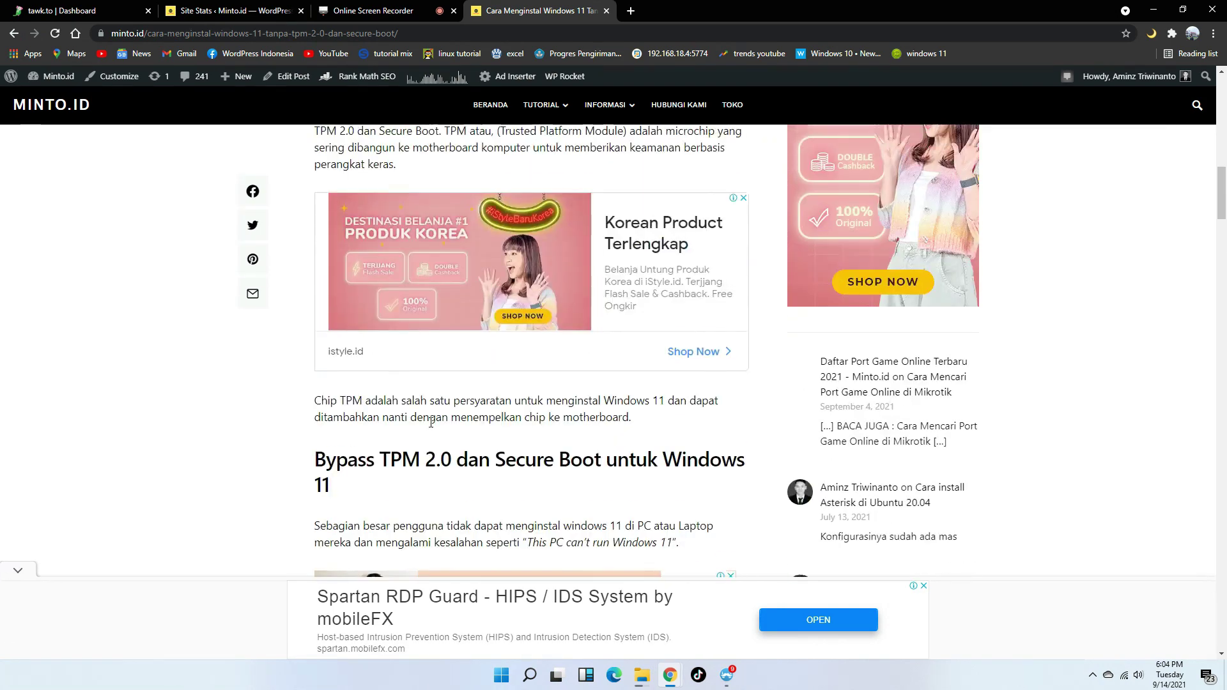
pyautogui.scroll(-3, 431, 423)
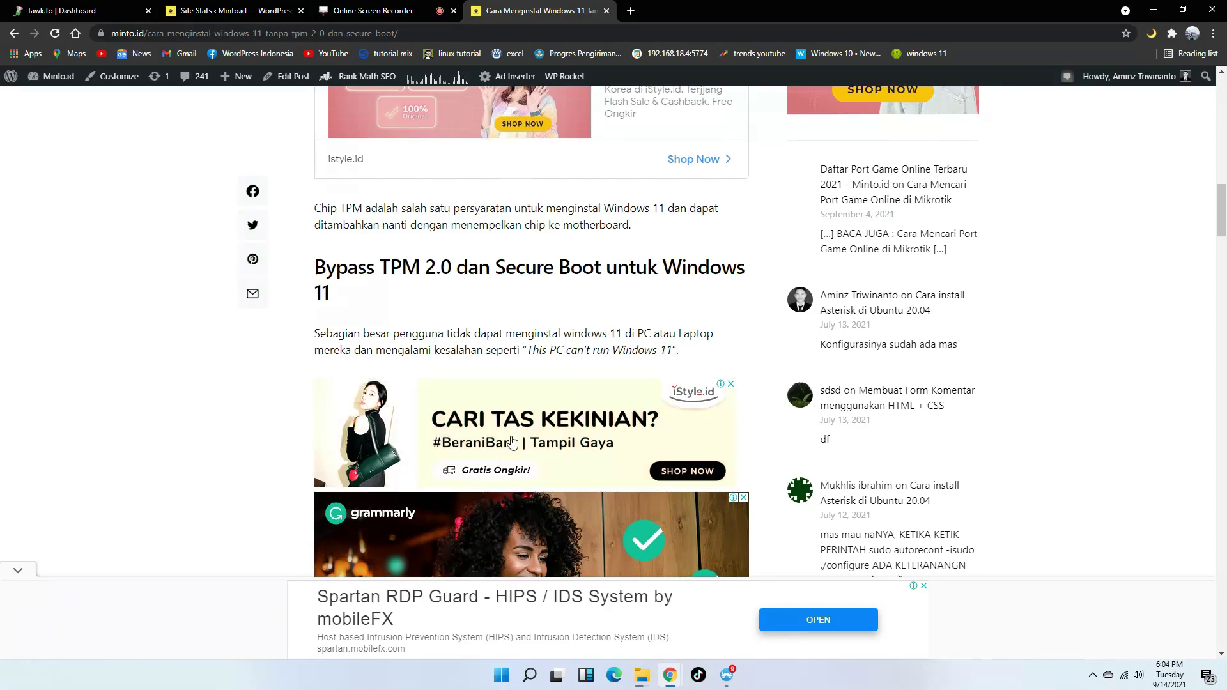
pyautogui.scroll(-2, 514, 367)
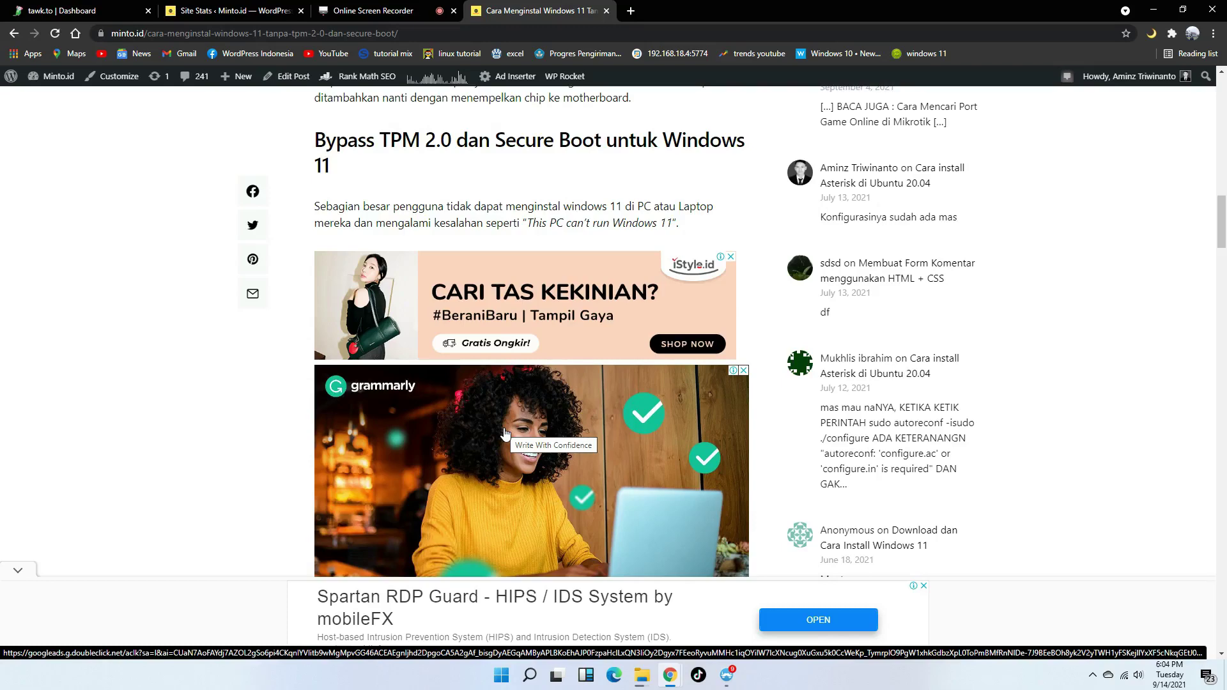
pyautogui.scroll(-10, 417, 396)
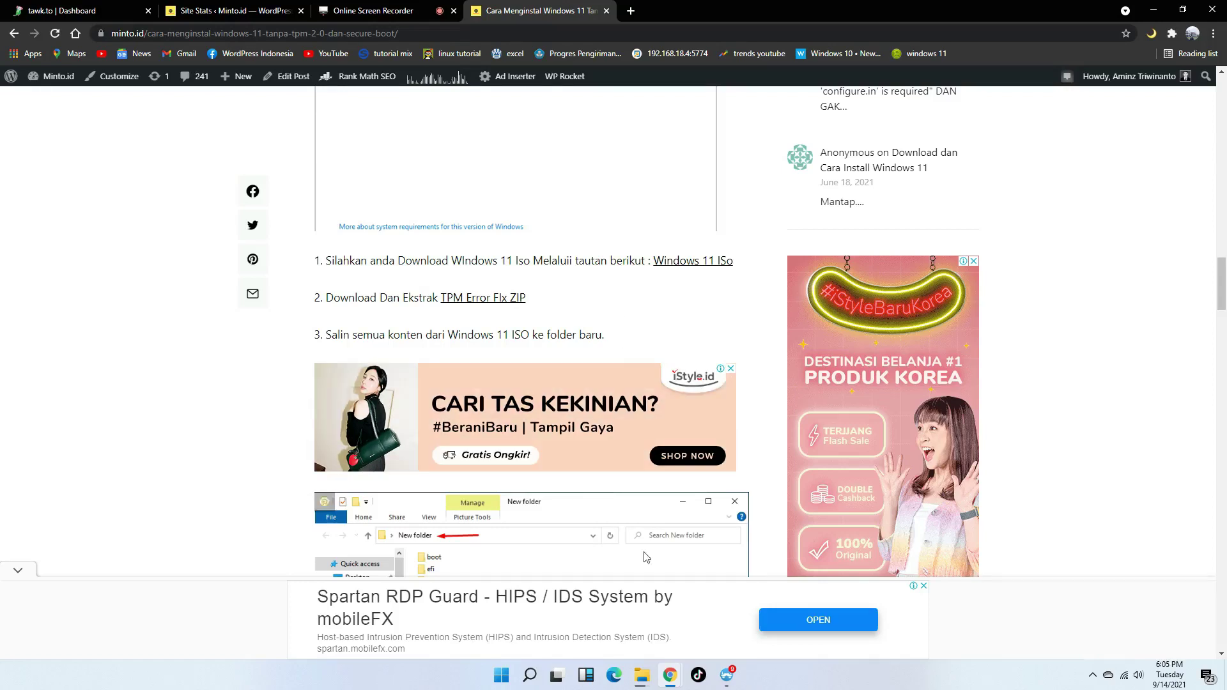
# Check the archive's copy progress and open the "Install WIndows 11" folder on Local Disk (E:) in File Explorer
pyautogui.moveTo(642, 675)
pyautogui.click(585, 608)
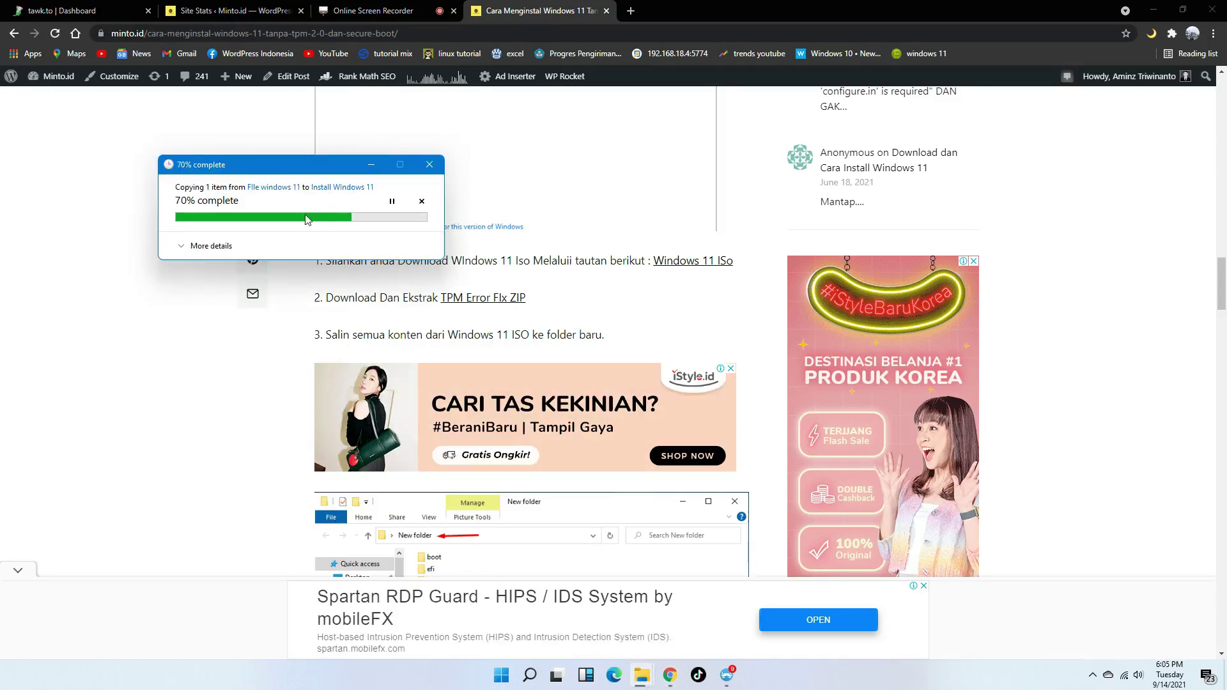
pyautogui.moveTo(642, 675)
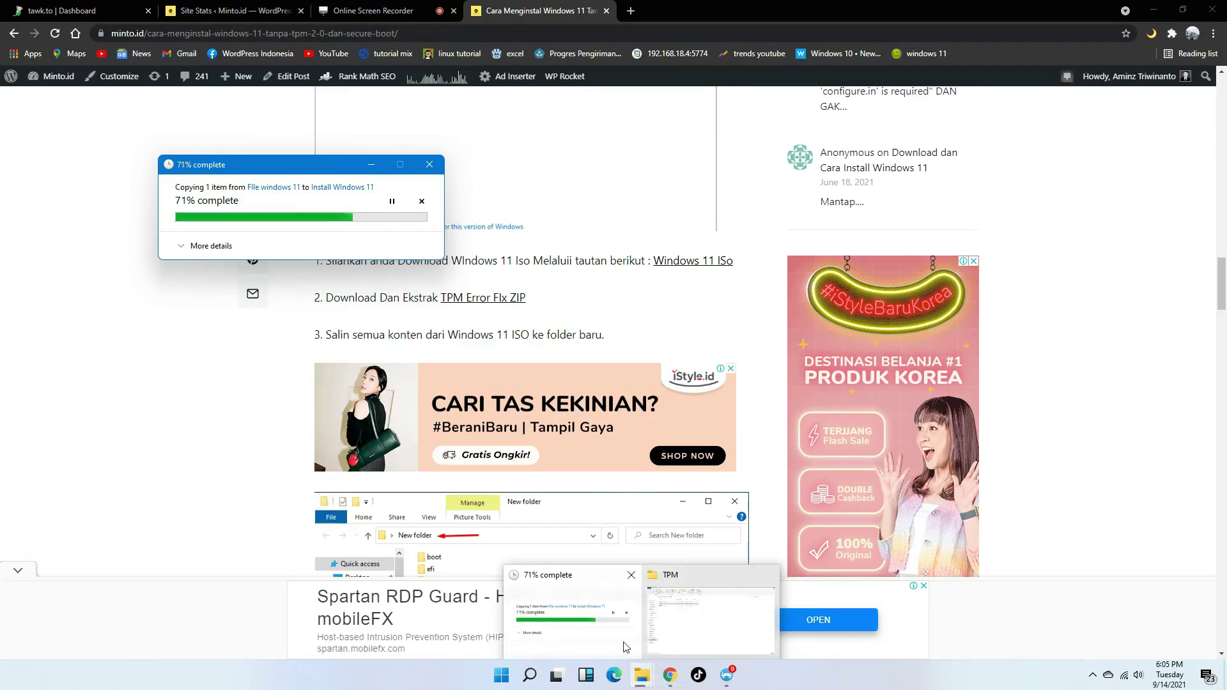
pyautogui.click(704, 620)
pyautogui.click(199, 105)
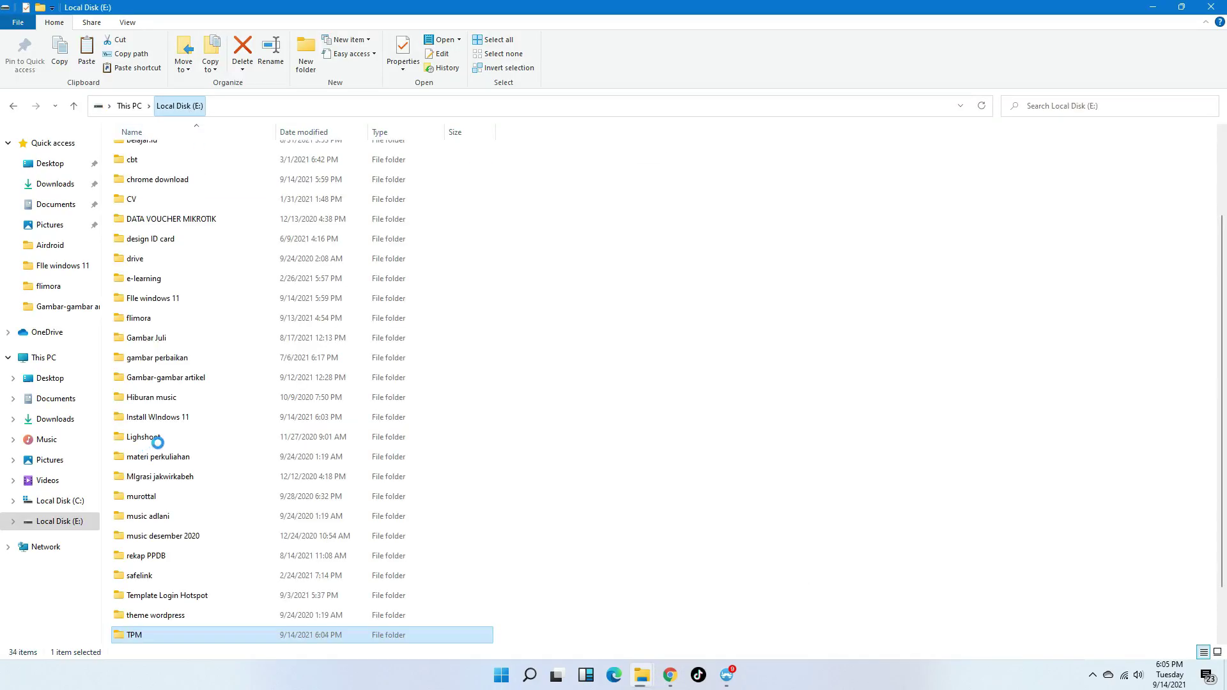
pyautogui.click(155, 420)
pyautogui.doubleClick(155, 419)
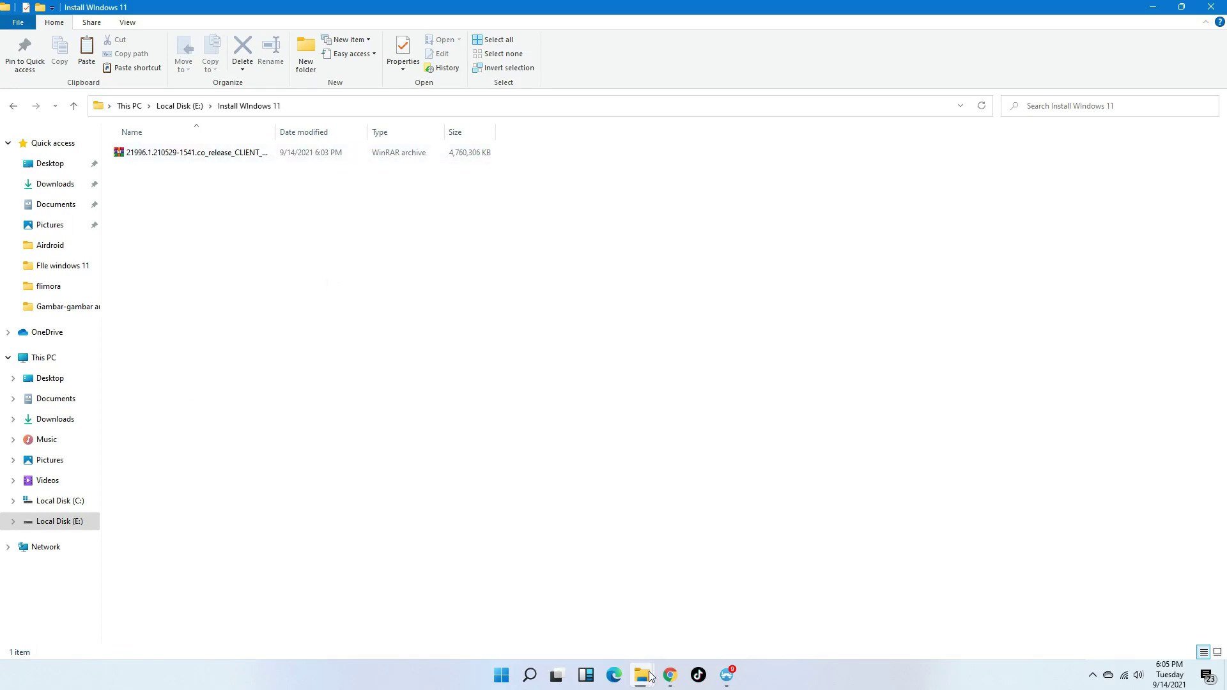
pyautogui.click(618, 639)
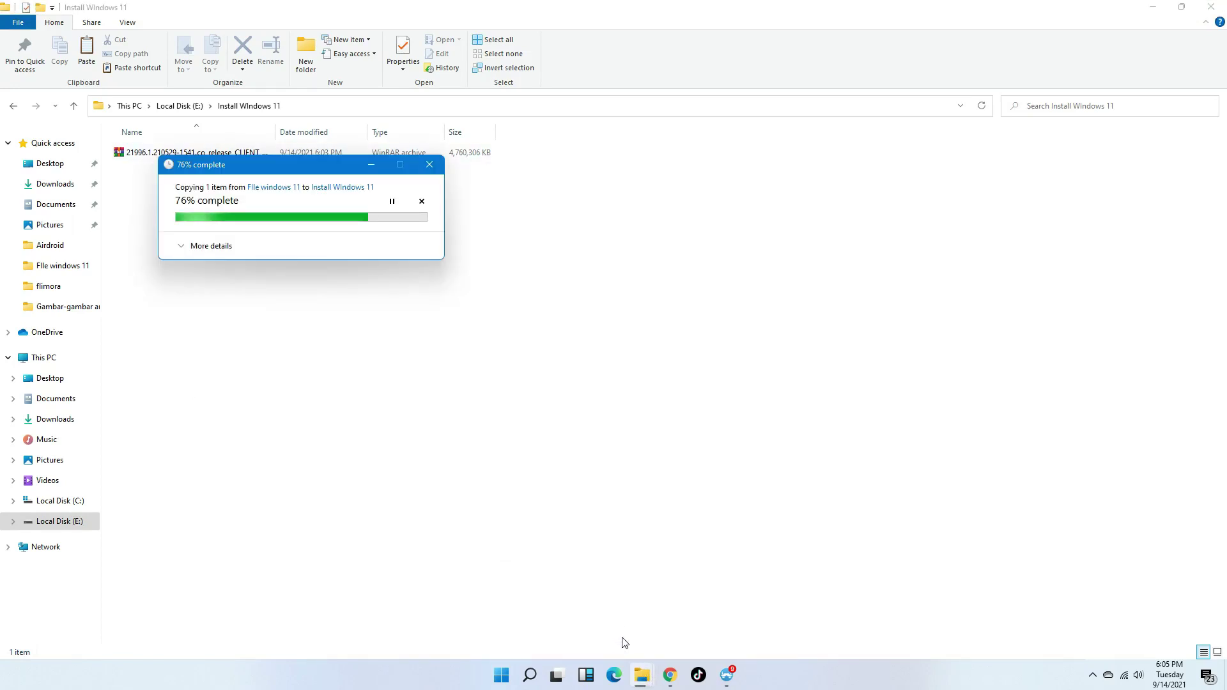
pyautogui.moveTo(639, 672)
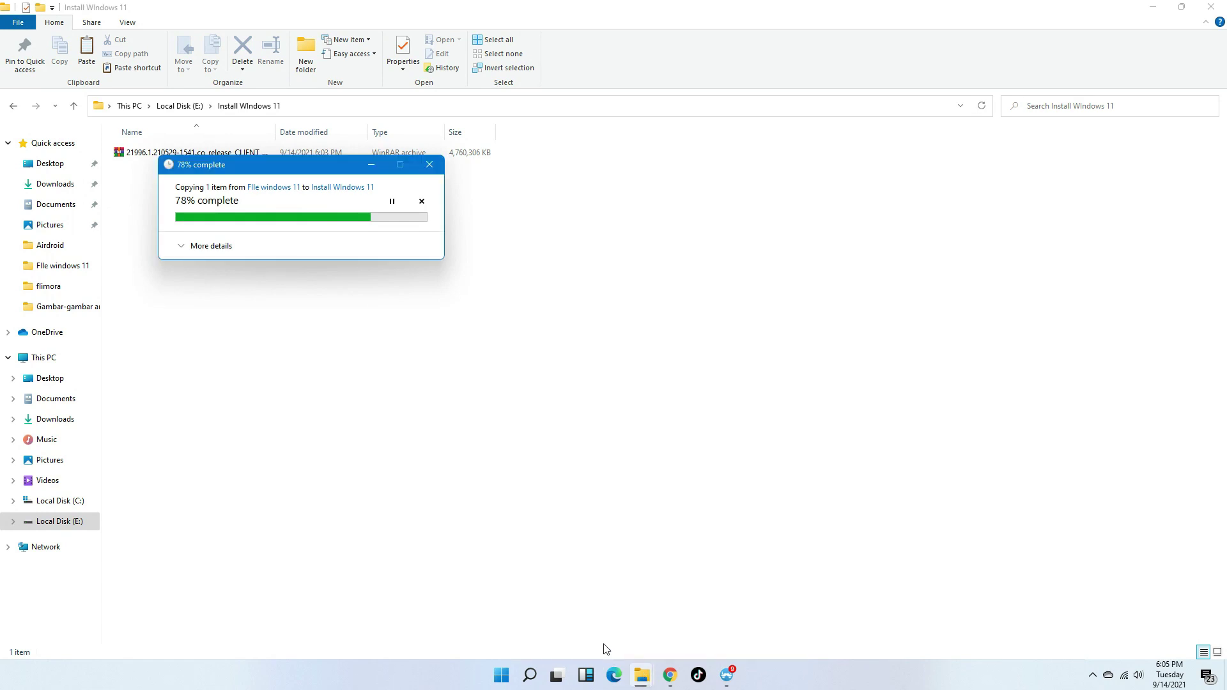
# Review the article's instruction in Chrome for copying all Windows 11 ISO contents to a new folder, including its example screenshot
pyautogui.click(618, 629)
pyautogui.scroll(-10, 447, 421)
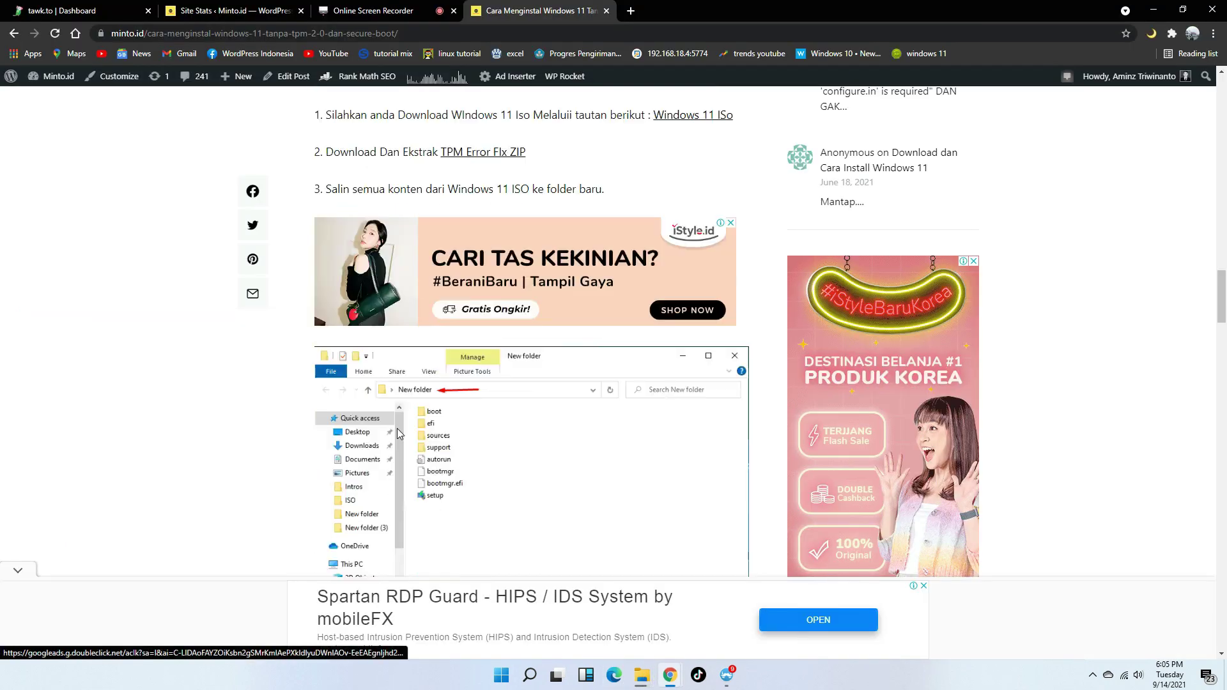
pyautogui.scroll(8, 446, 422)
pyautogui.scroll(7, 447, 422)
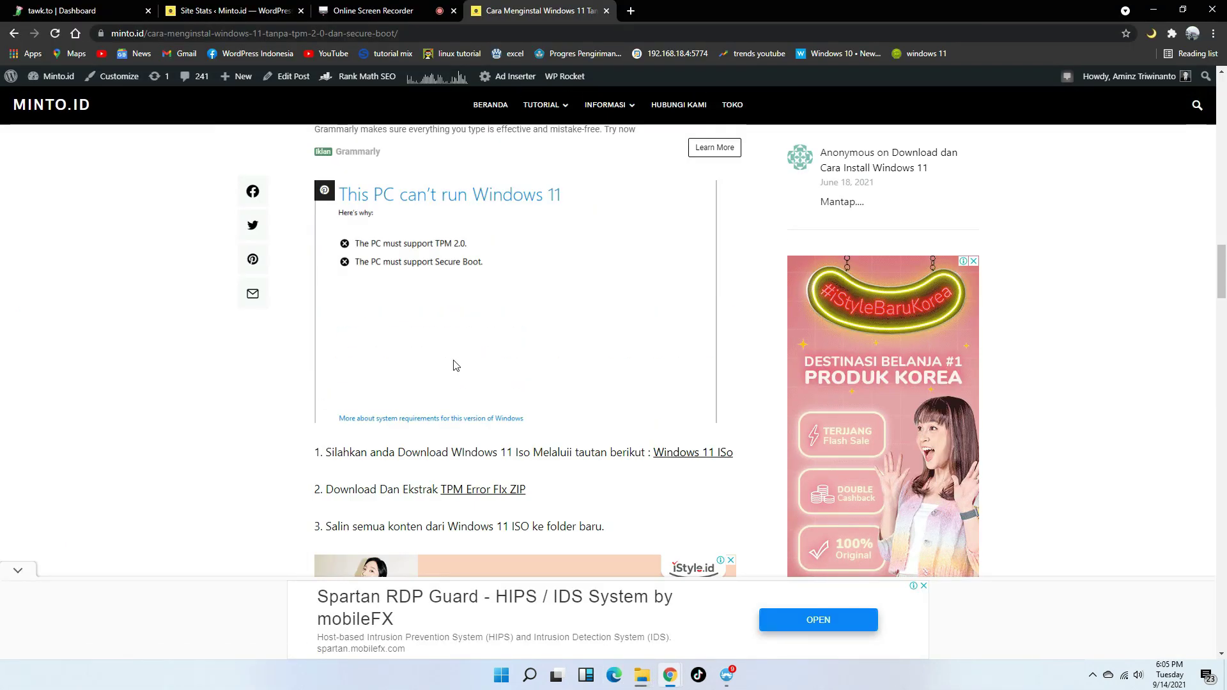
pyautogui.scroll(-3, 446, 422)
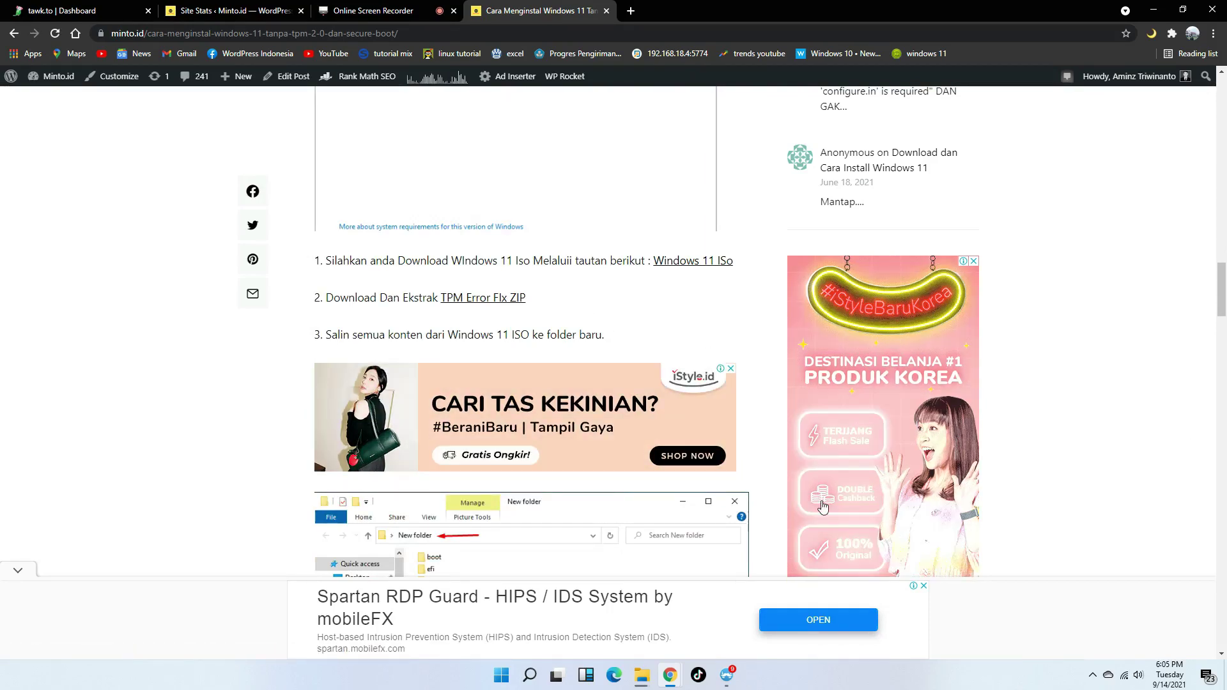
pyautogui.scroll(-4, 869, 497)
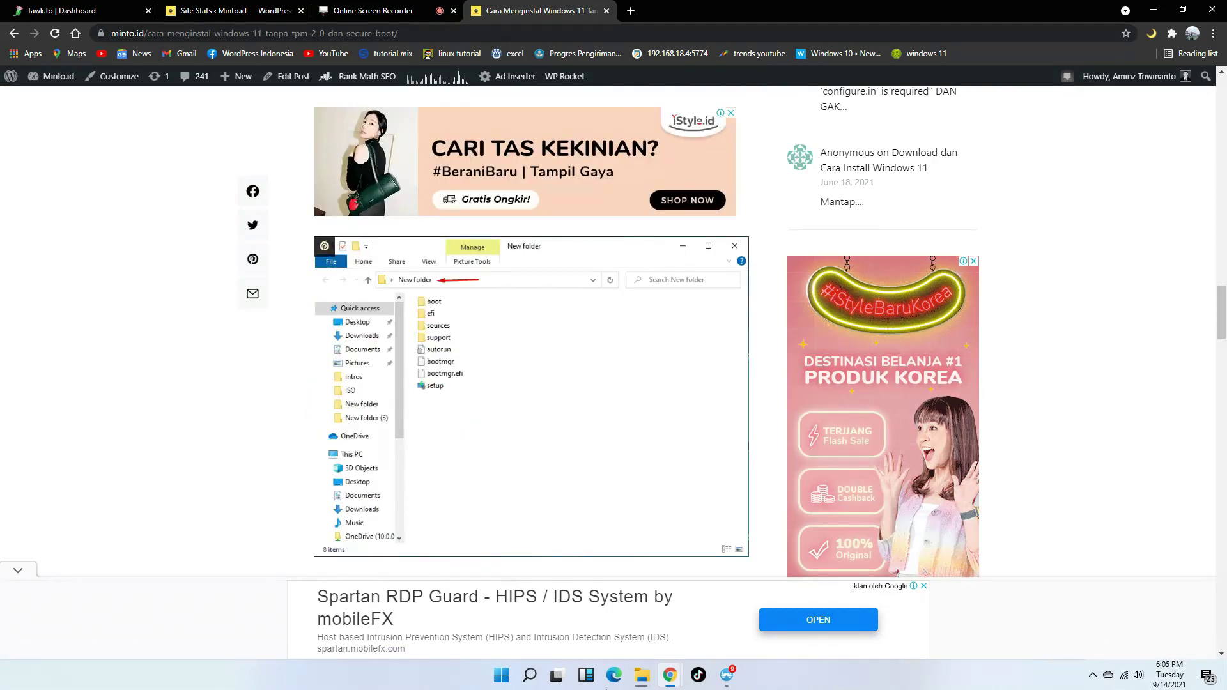
# Minimize the open windows and move the copy progress dialog clear of the desktop icons to monitor it
pyautogui.click(1154, 8)
pyautogui.click(1154, 6)
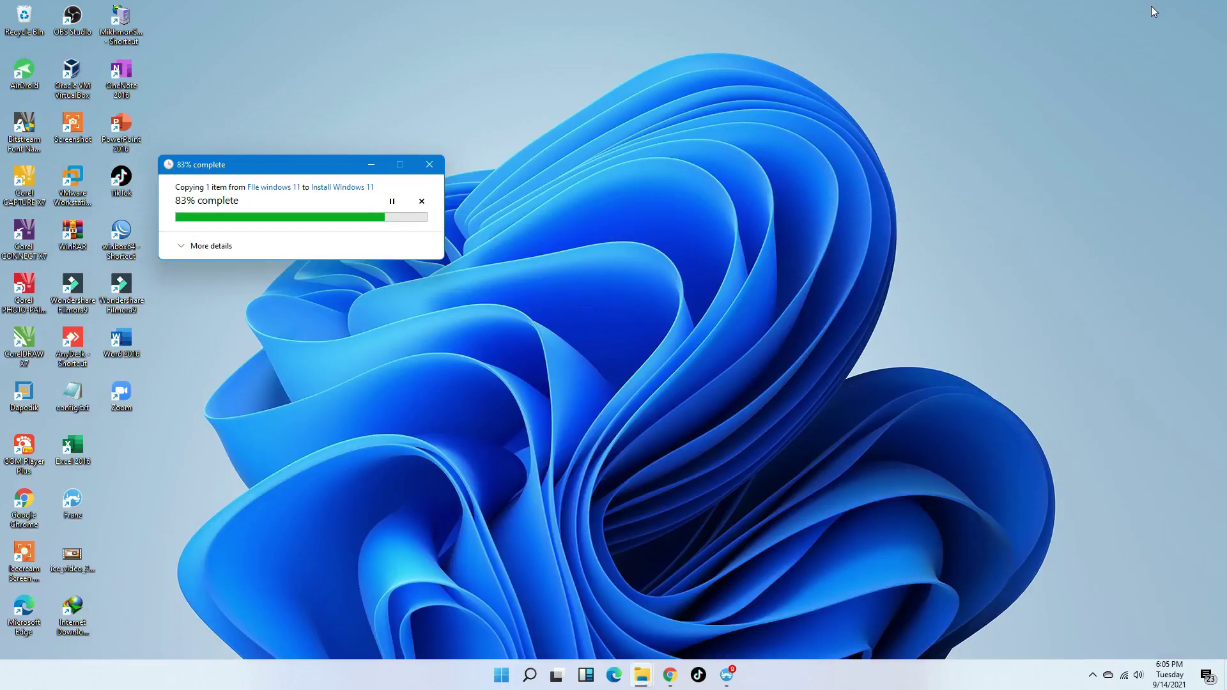
pyautogui.moveTo(307, 167); pyautogui.dragTo(545, 97)
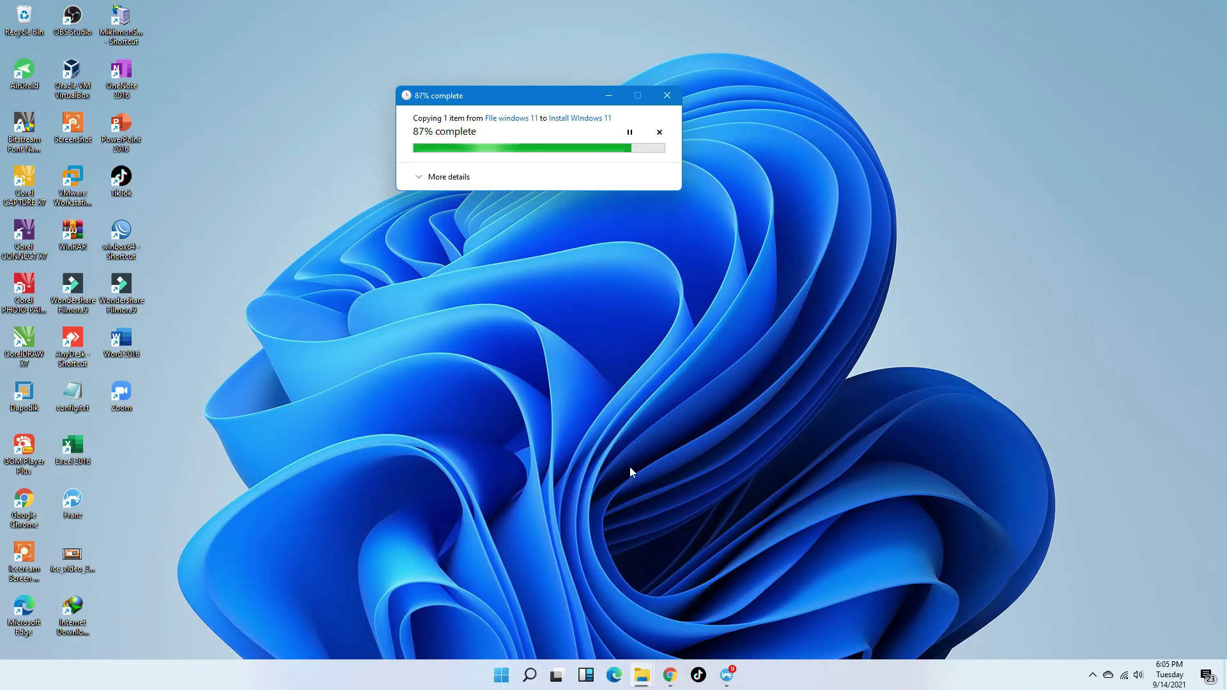
pyautogui.click(1094, 676)
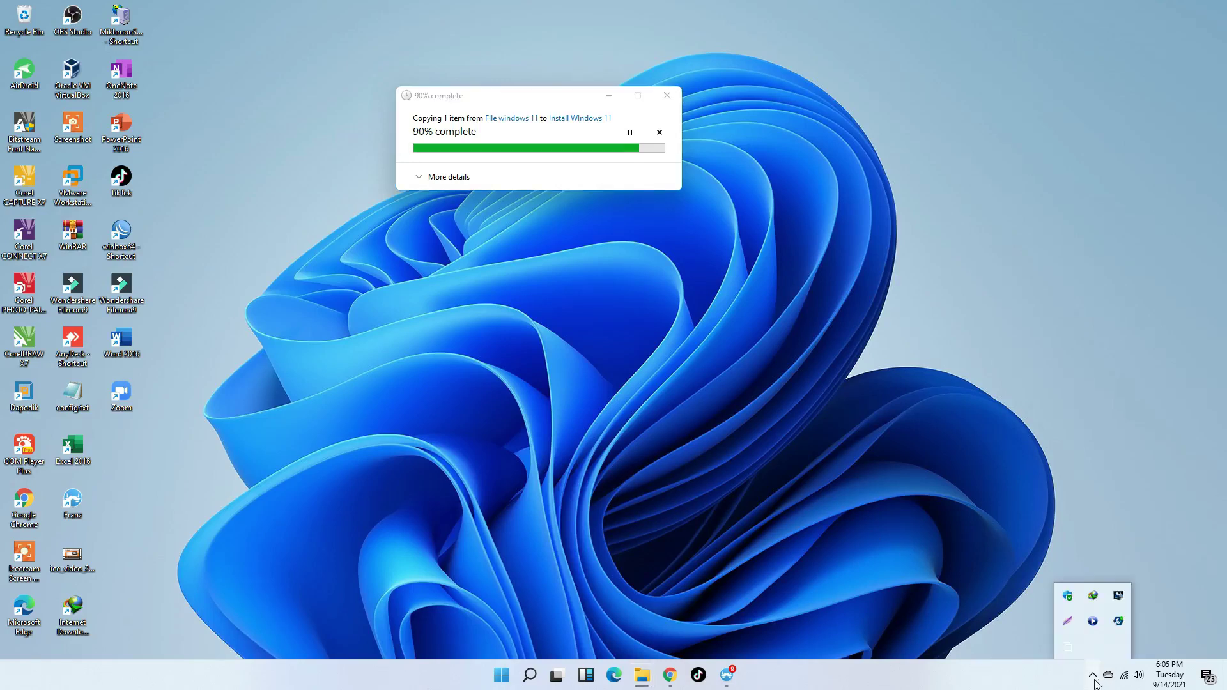
pyautogui.click(992, 501)
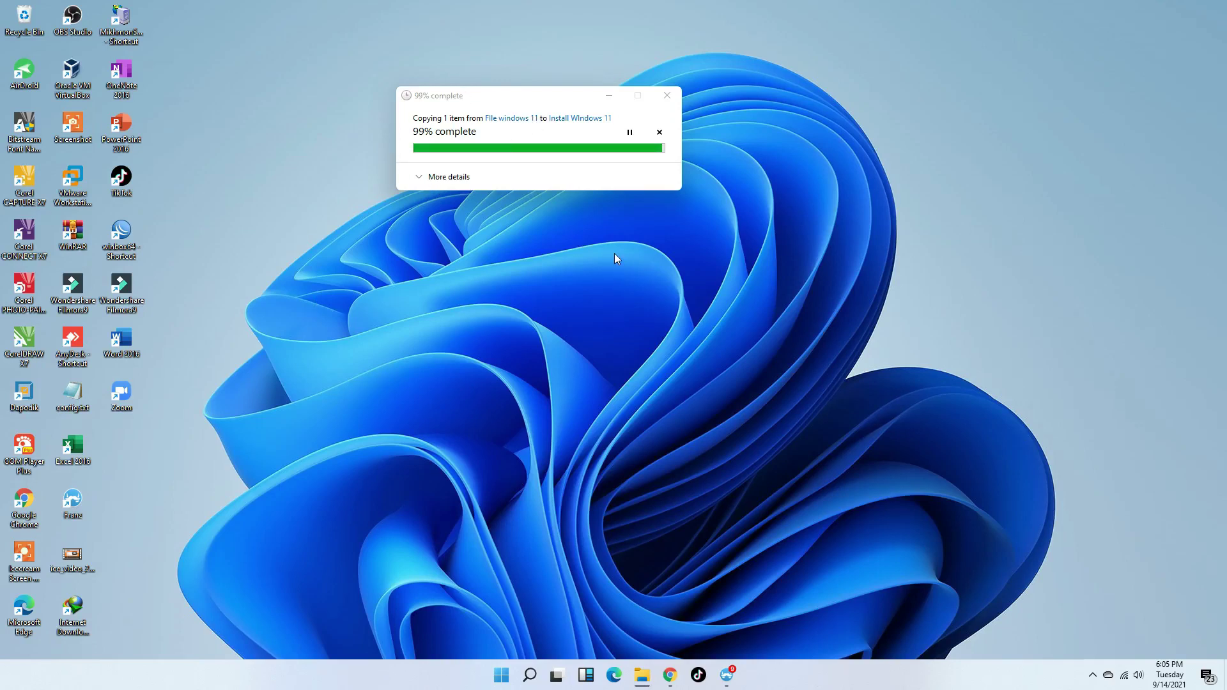
# Extract the Windows 11 release archive inside the "Install WIndows 11" folder and minimize the extraction progress window
pyautogui.click(642, 675)
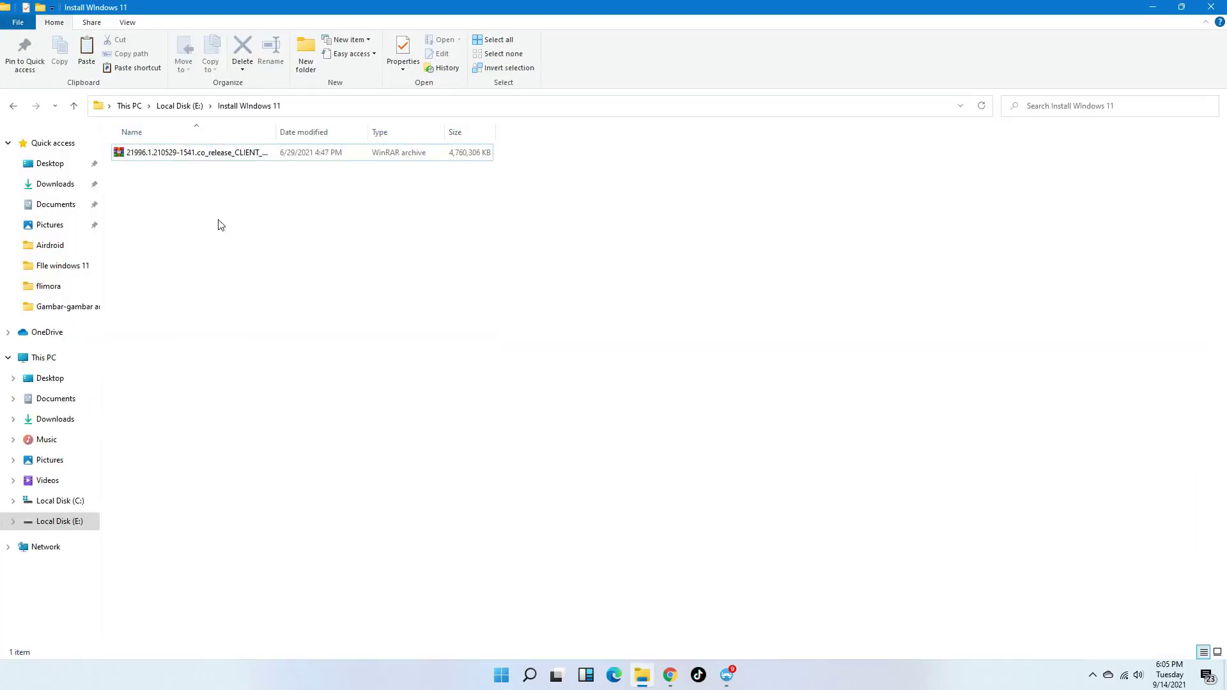
pyautogui.click(201, 153)
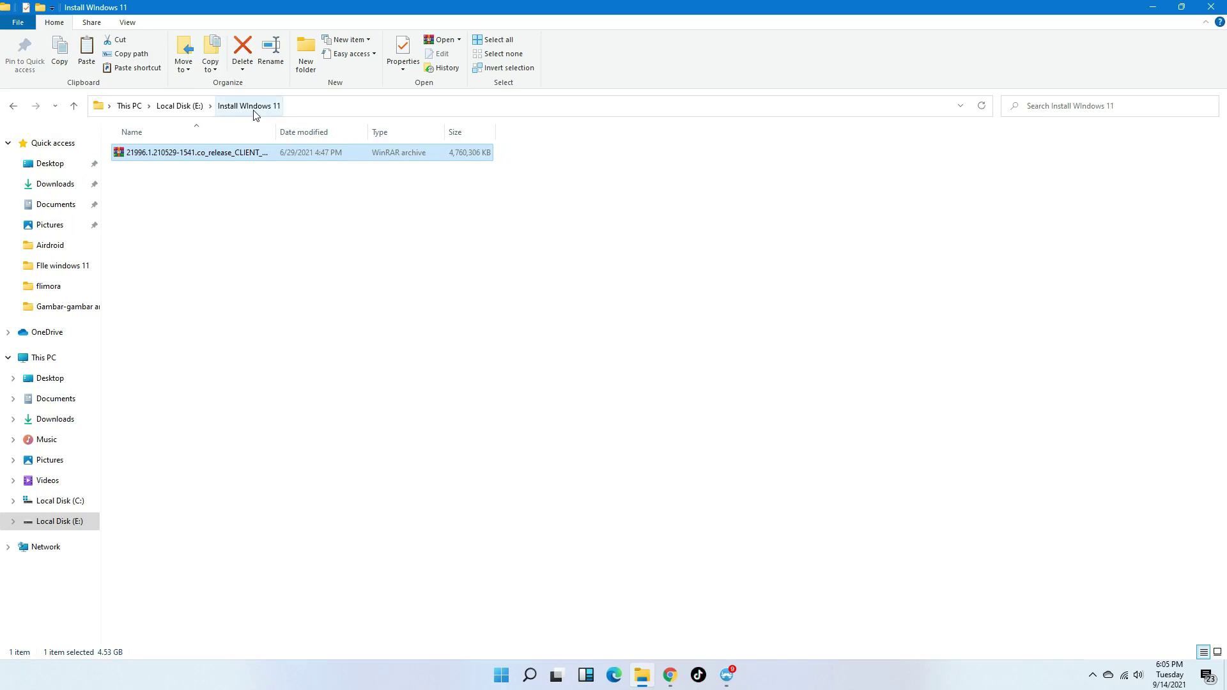
pyautogui.rightClick(162, 155)
pyautogui.click(233, 286)
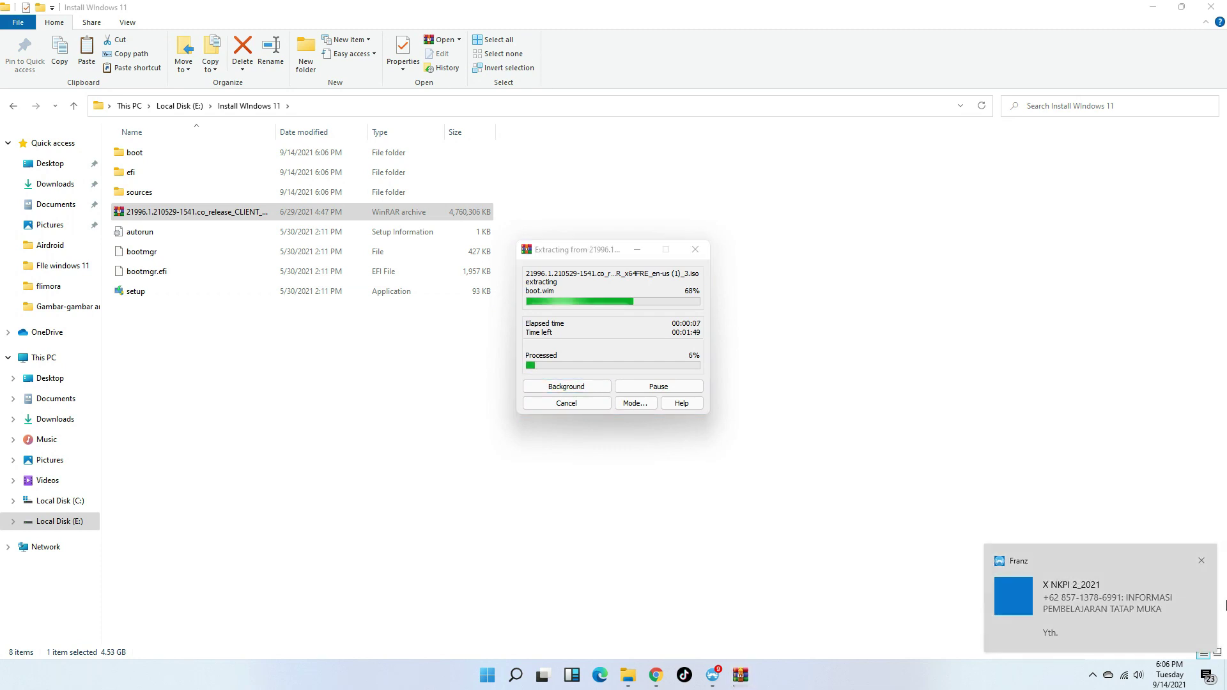
pyautogui.click(1202, 561)
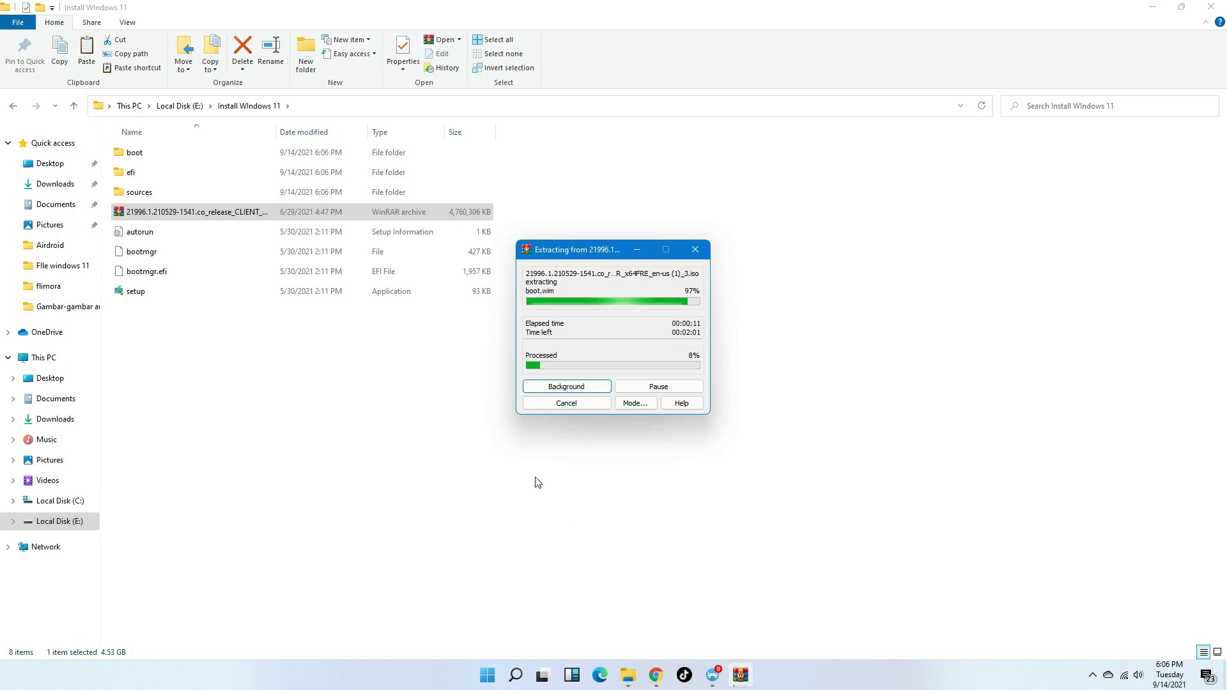
pyautogui.click(638, 253)
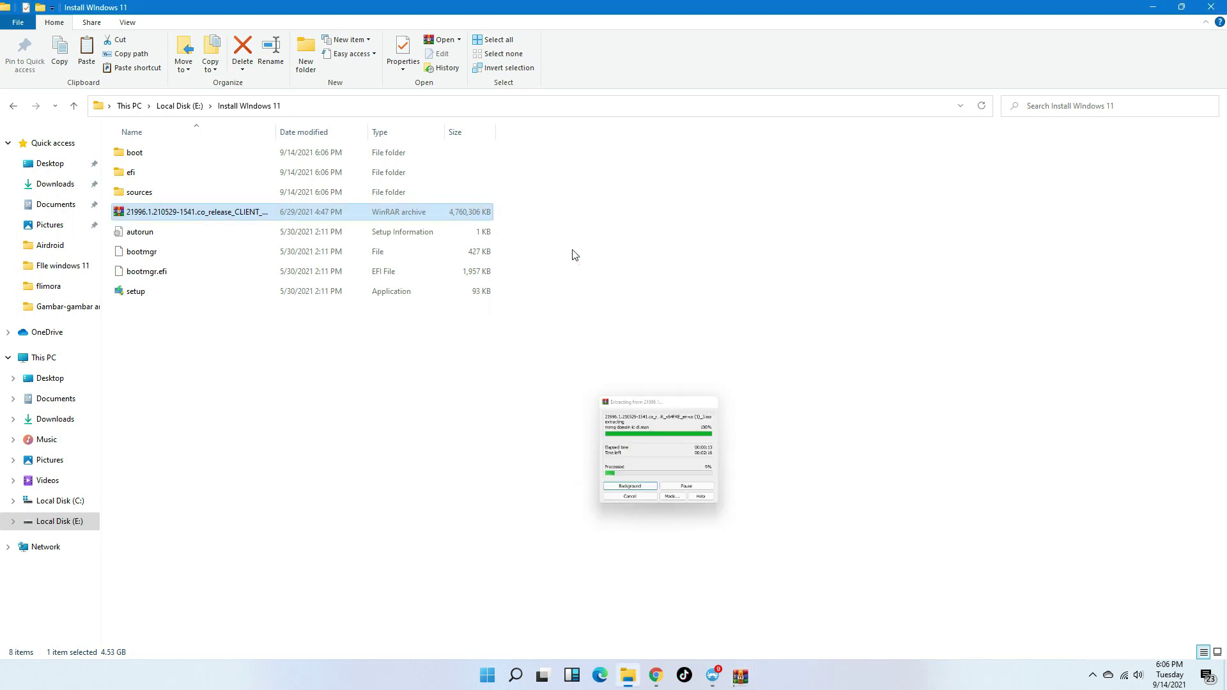
# View the contents of the "FIle windows 11" folder on Local Disk (E:), then return to the drive's folder list
pyautogui.click(179, 105)
pyautogui.doubleClick(165, 410)
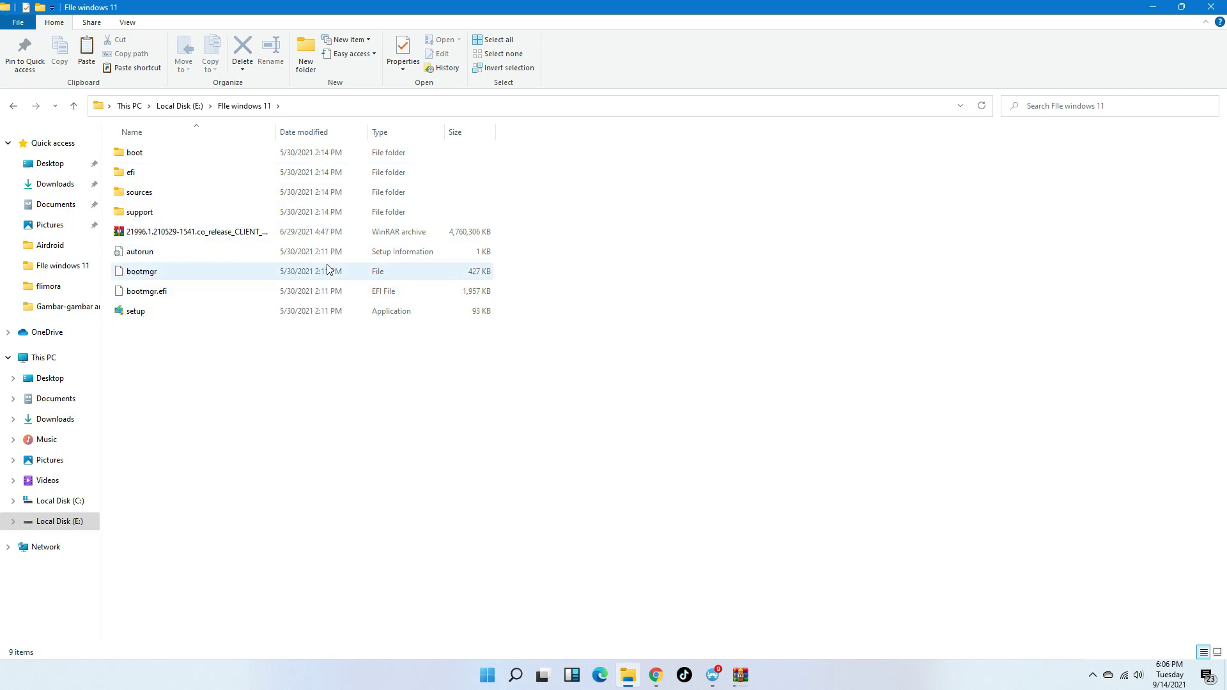
pyautogui.click(189, 107)
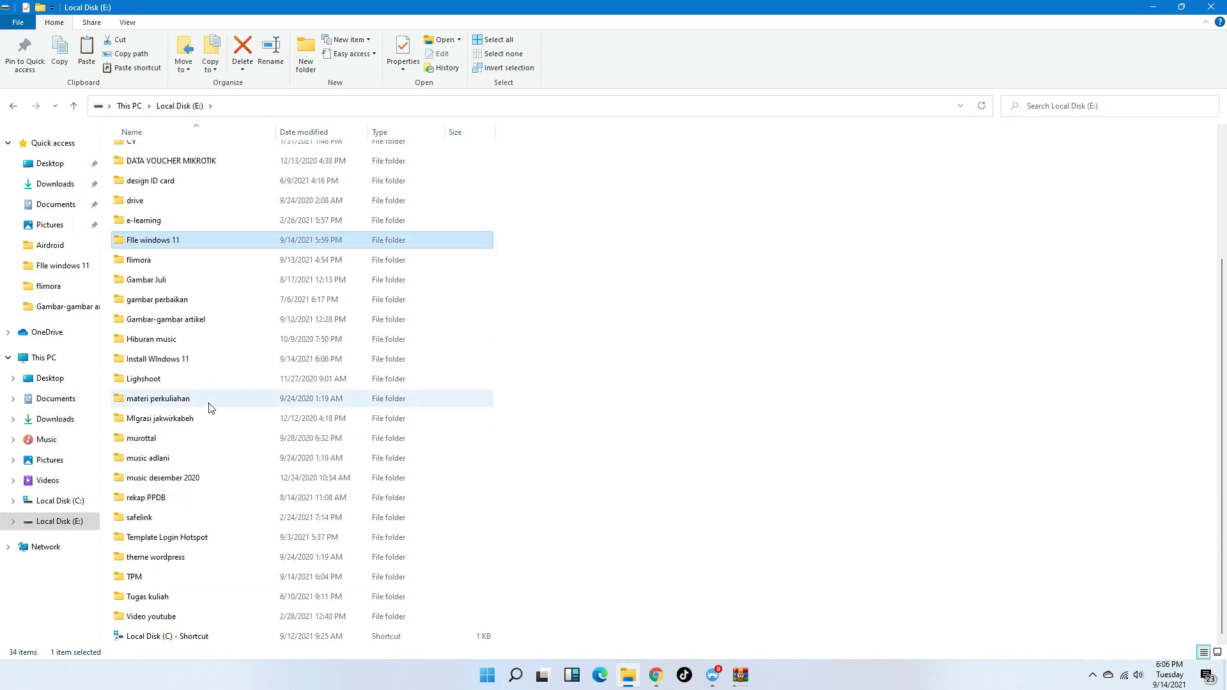
# Copy appraiserres.dll from the TPM folder on Local Disk (E:), checking the archive's extraction progress along the way
pyautogui.doubleClick(155, 578)
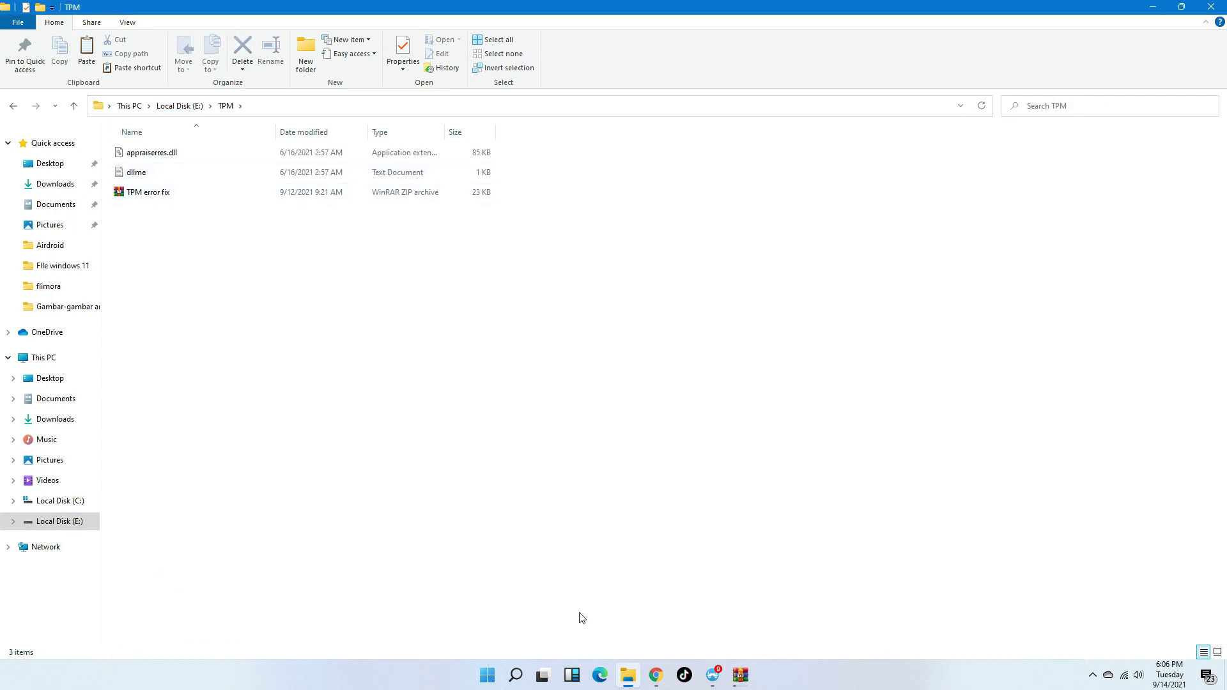
pyautogui.click(627, 678)
pyautogui.click(626, 681)
pyautogui.click(739, 676)
pyautogui.click(739, 676)
pyautogui.click(151, 156)
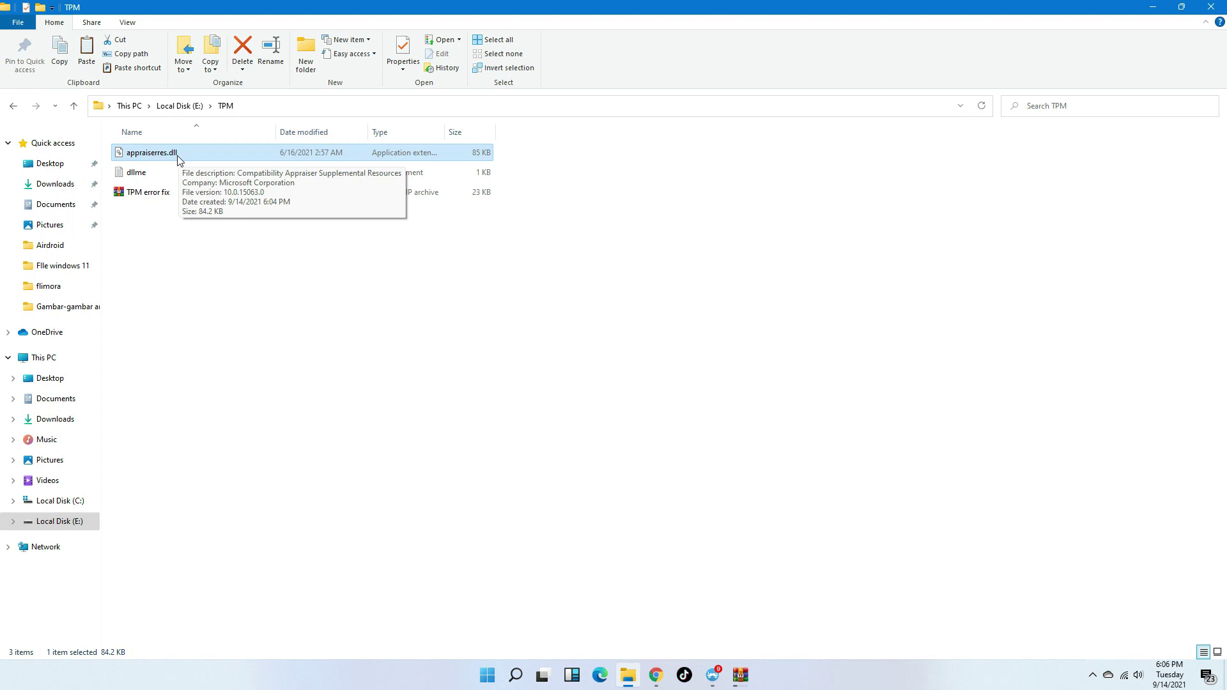
pyautogui.rightClick(179, 160)
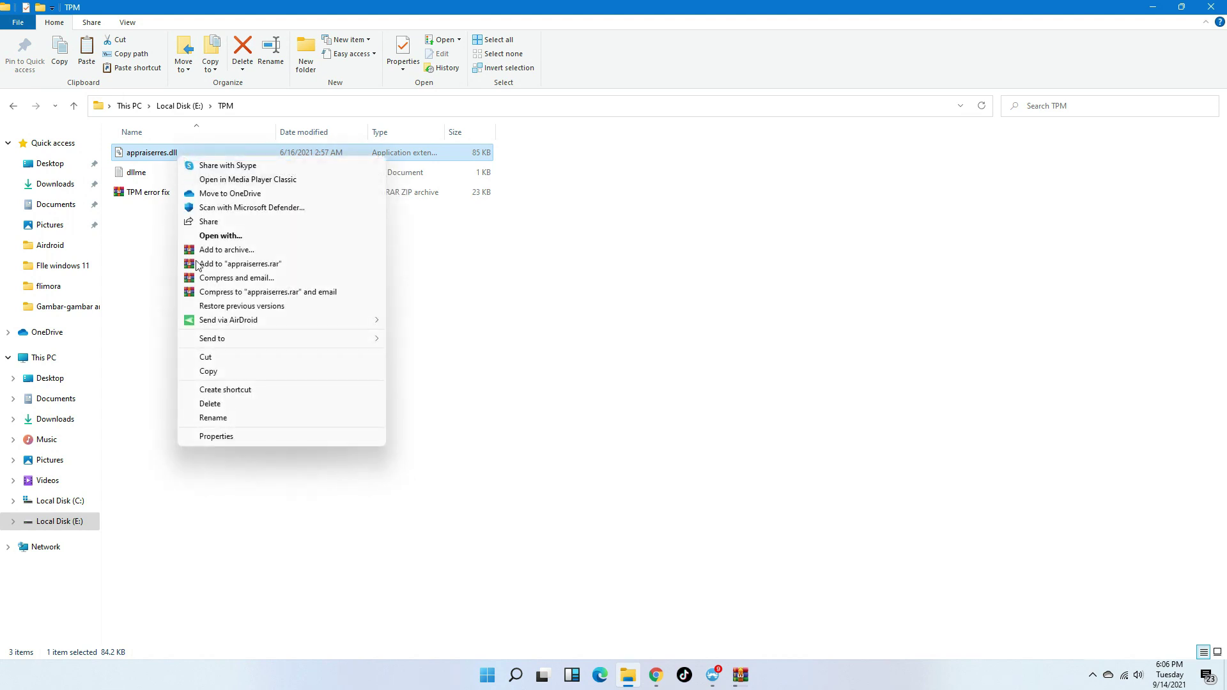
pyautogui.click(224, 377)
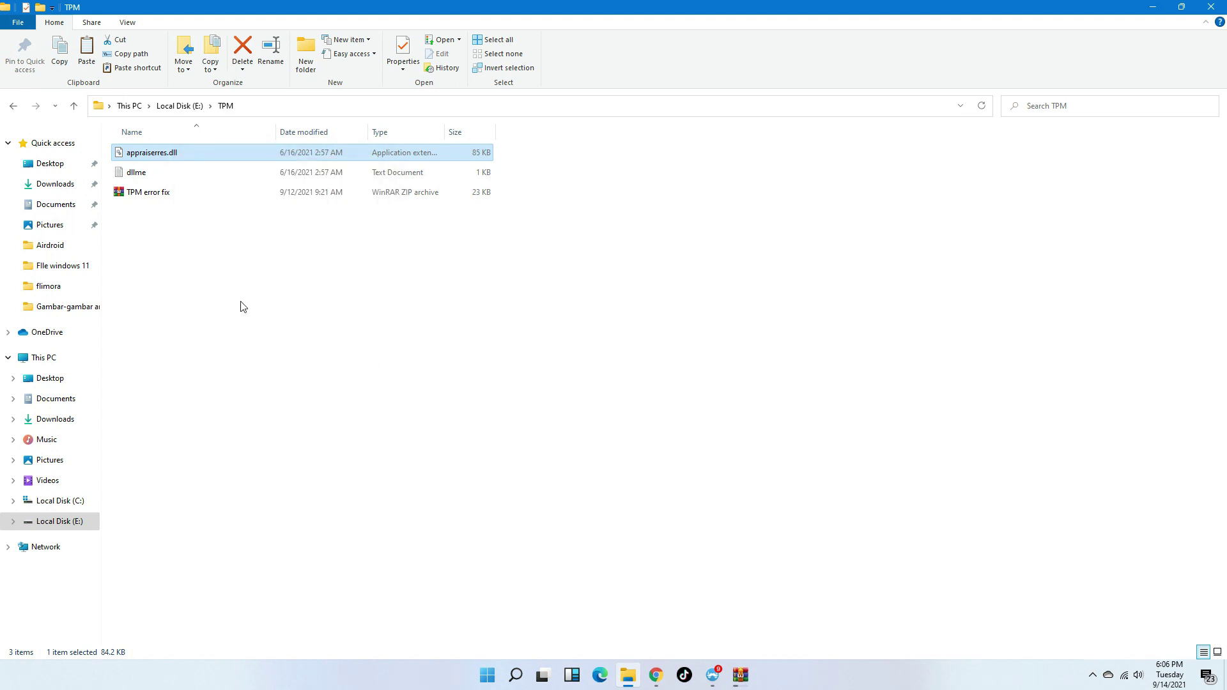
# Paste appraiserres.dll into the sources folder of "Install WIndows 11", replacing the existing file in the destination
pyautogui.click(180, 107)
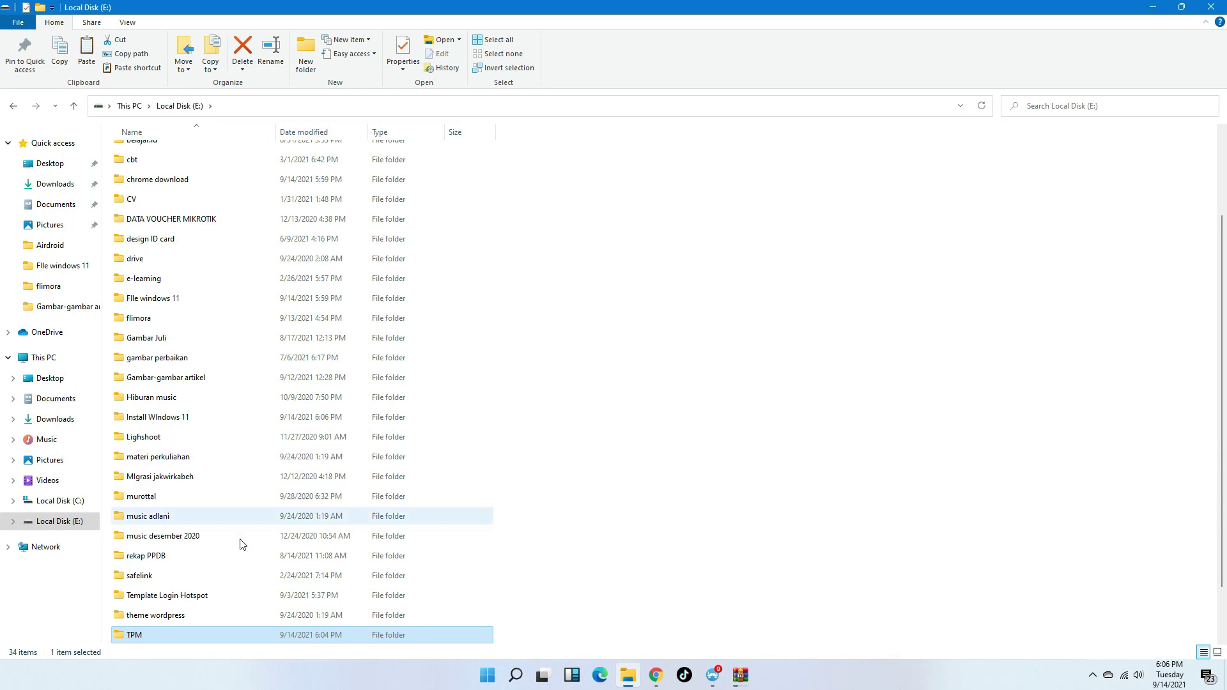
pyautogui.doubleClick(183, 418)
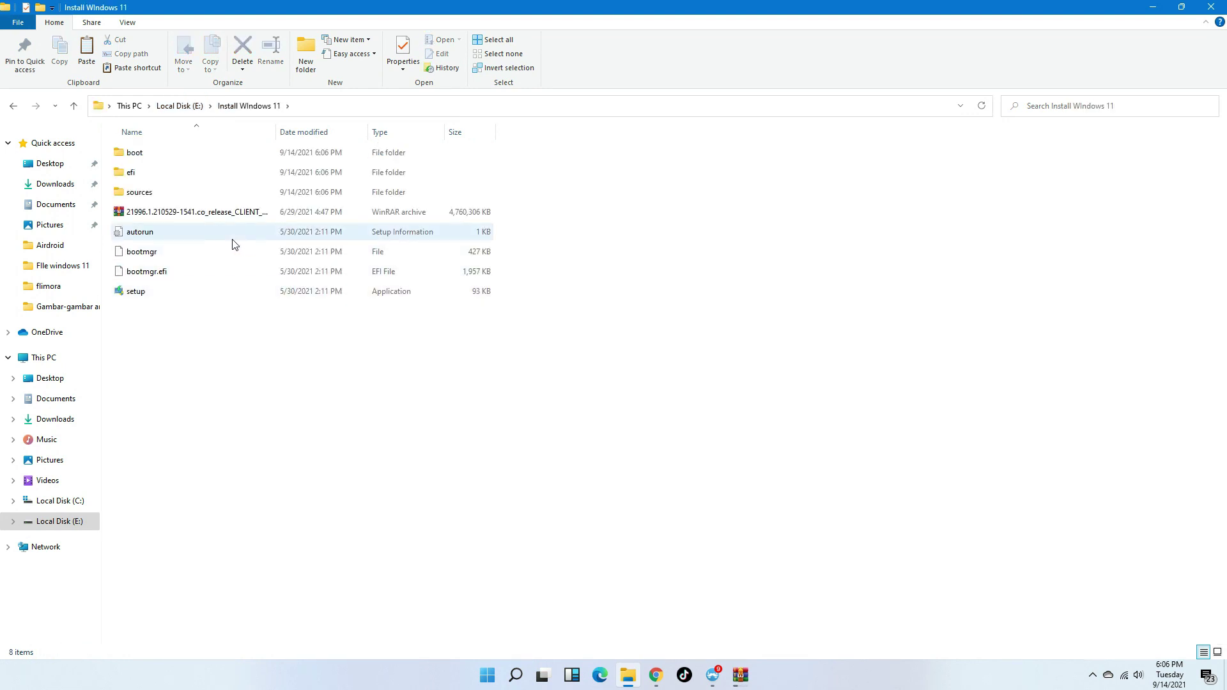
pyautogui.doubleClick(140, 193)
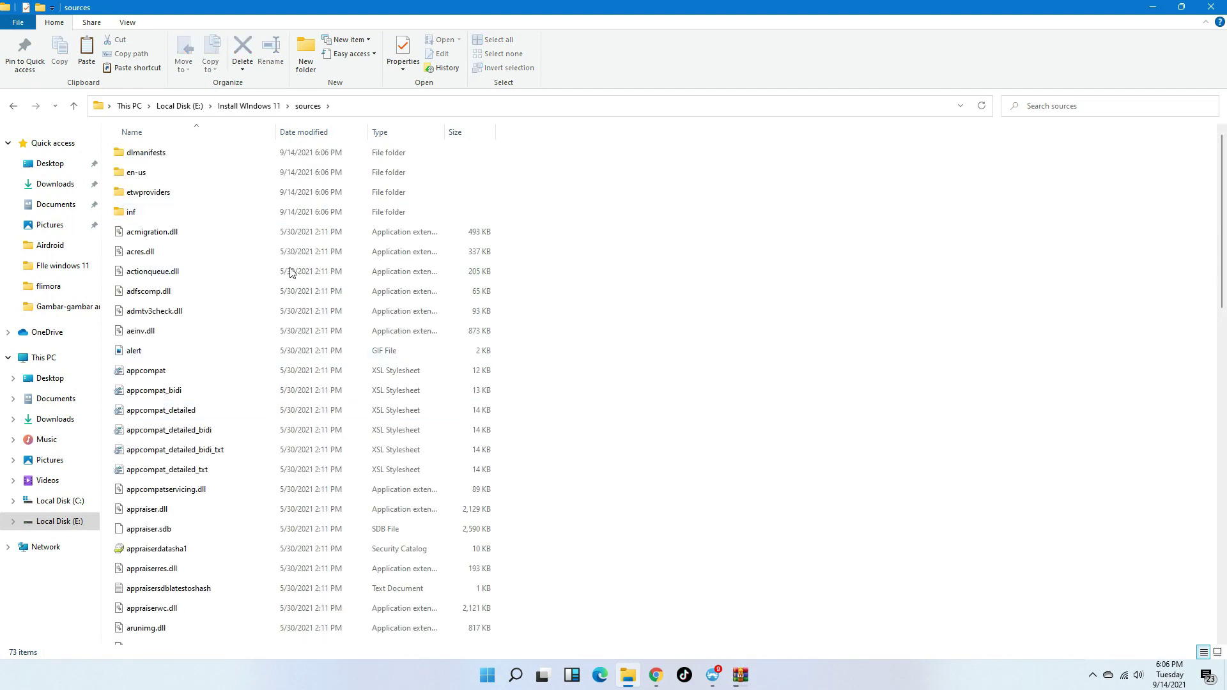
pyautogui.rightClick(647, 226)
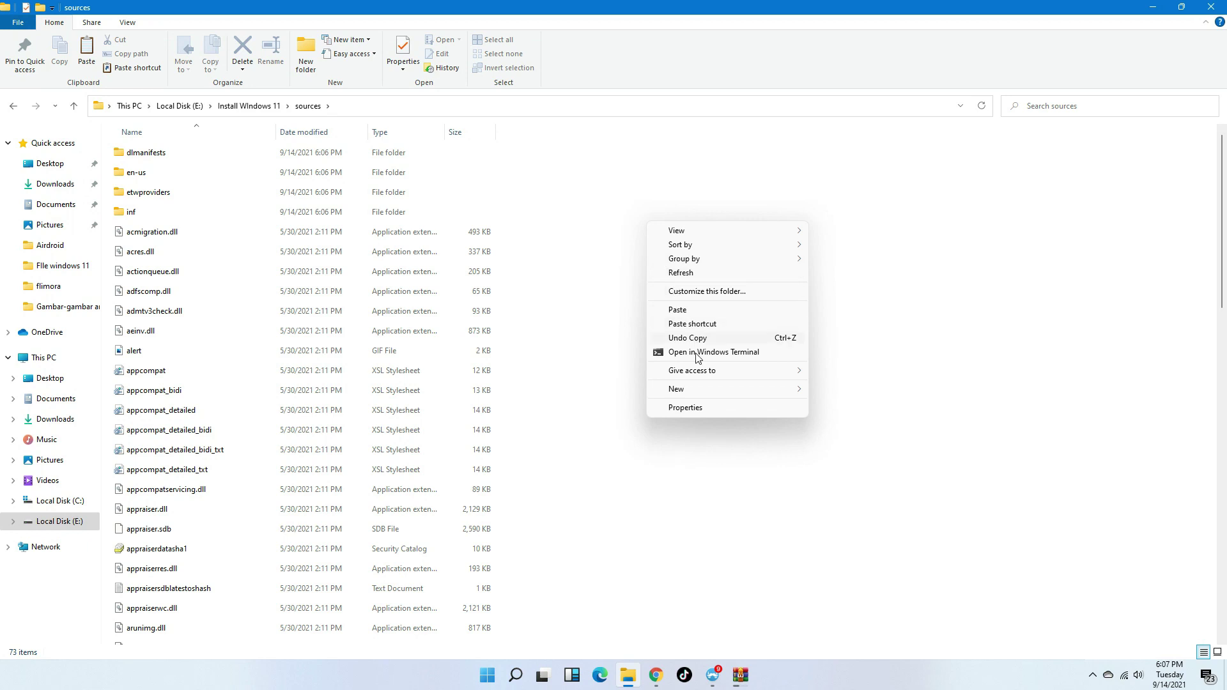
pyautogui.click(693, 311)
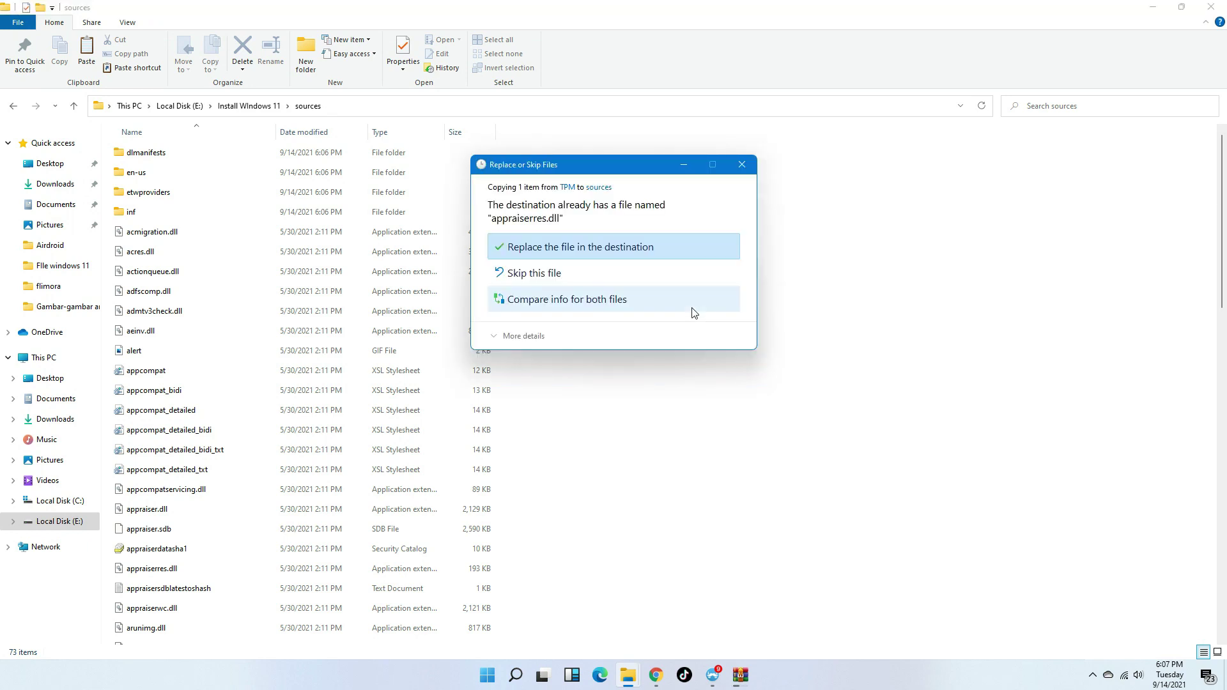
pyautogui.click(534, 251)
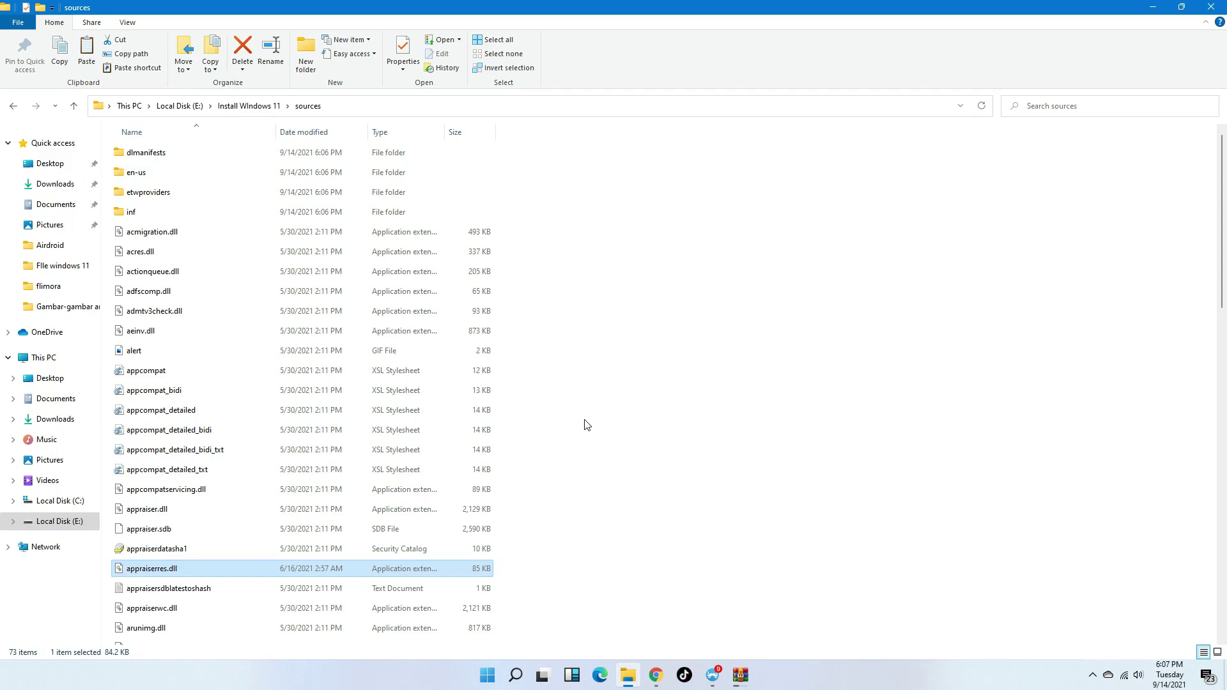
# Locate the setup application in the "Install WIndows 11" folder, inspect its available actions and check the archive's extraction progress
pyautogui.click(246, 109)
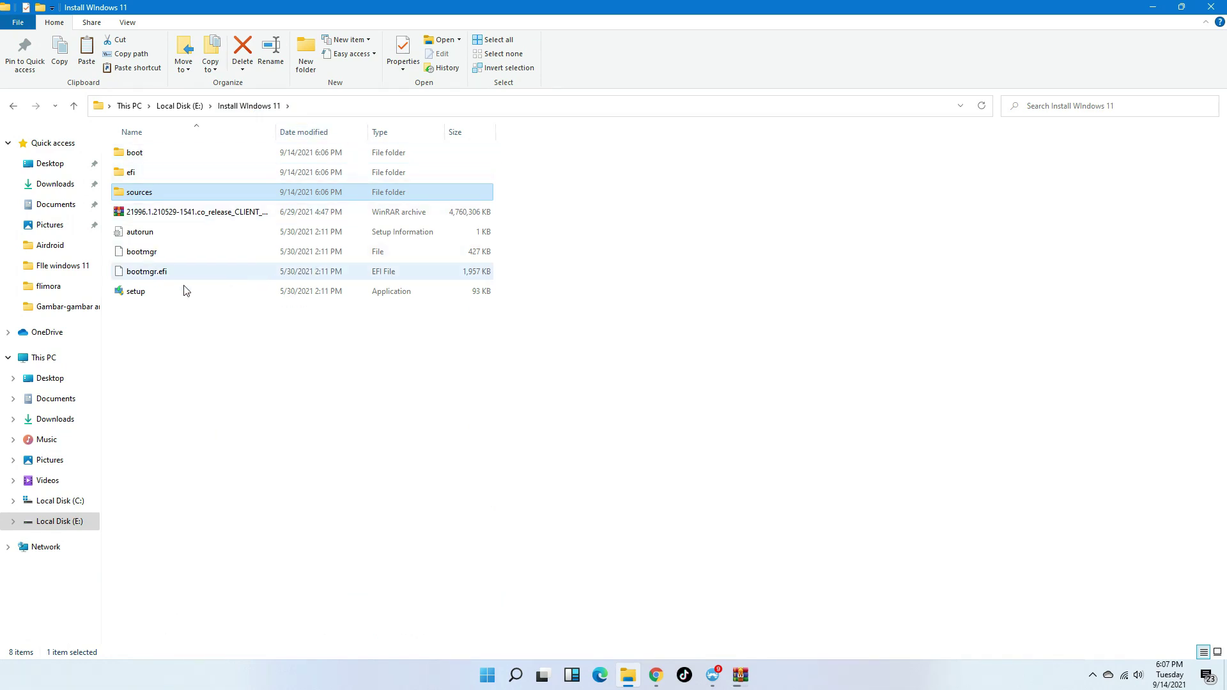
pyautogui.click(136, 295)
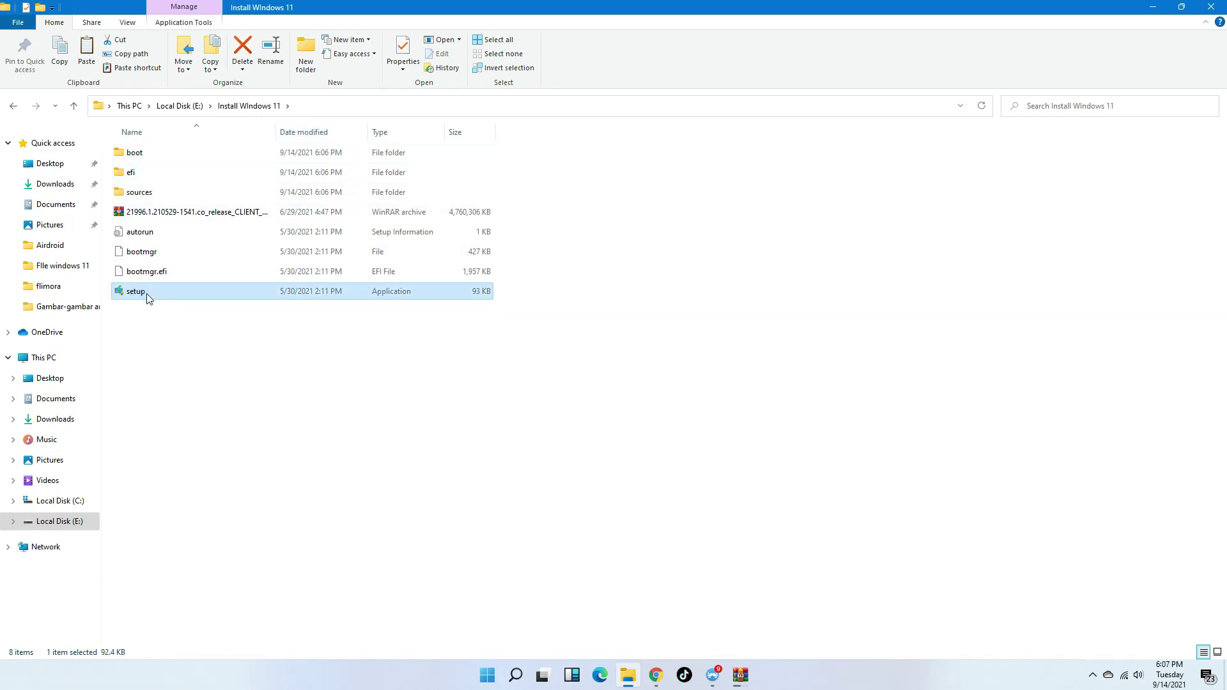
pyautogui.doubleClick(159, 290)
pyautogui.rightClick(161, 294)
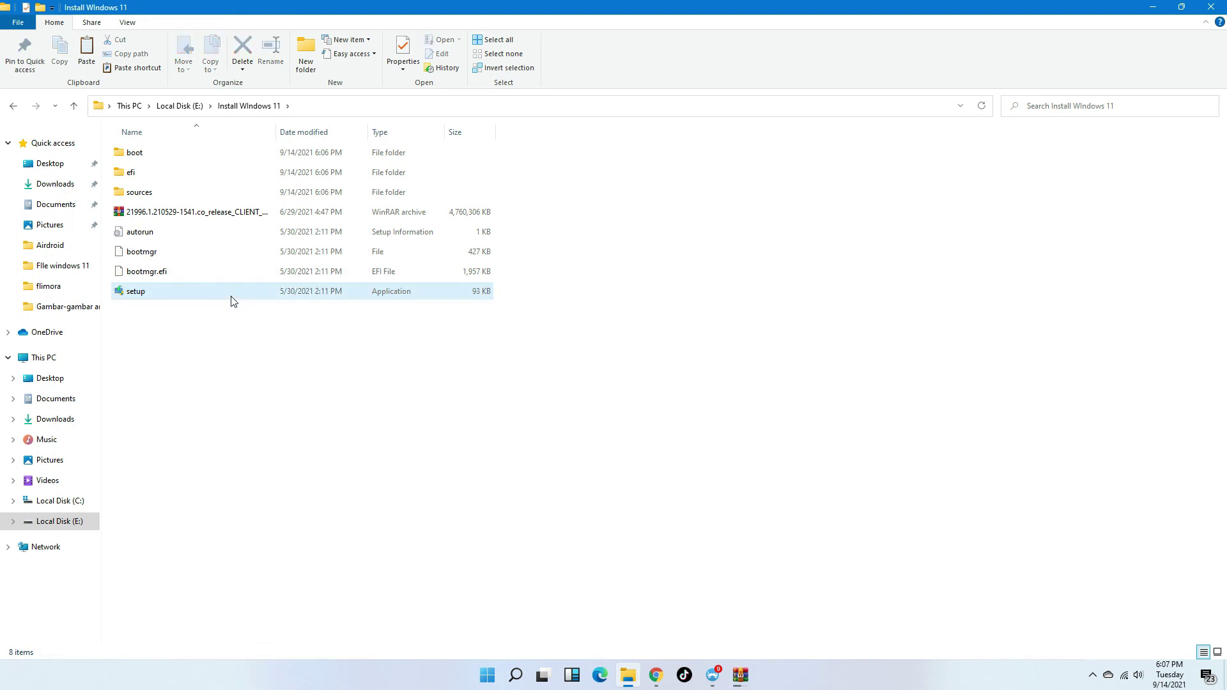
pyautogui.click(234, 301)
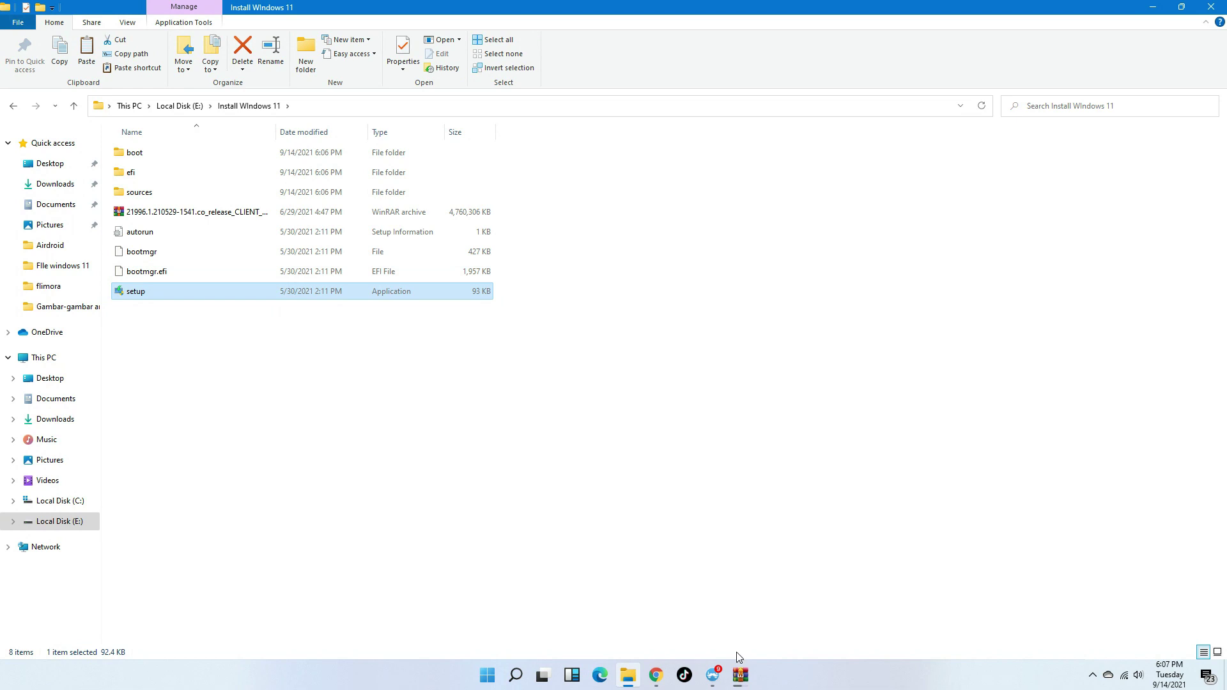
pyautogui.click(739, 676)
pyautogui.click(699, 592)
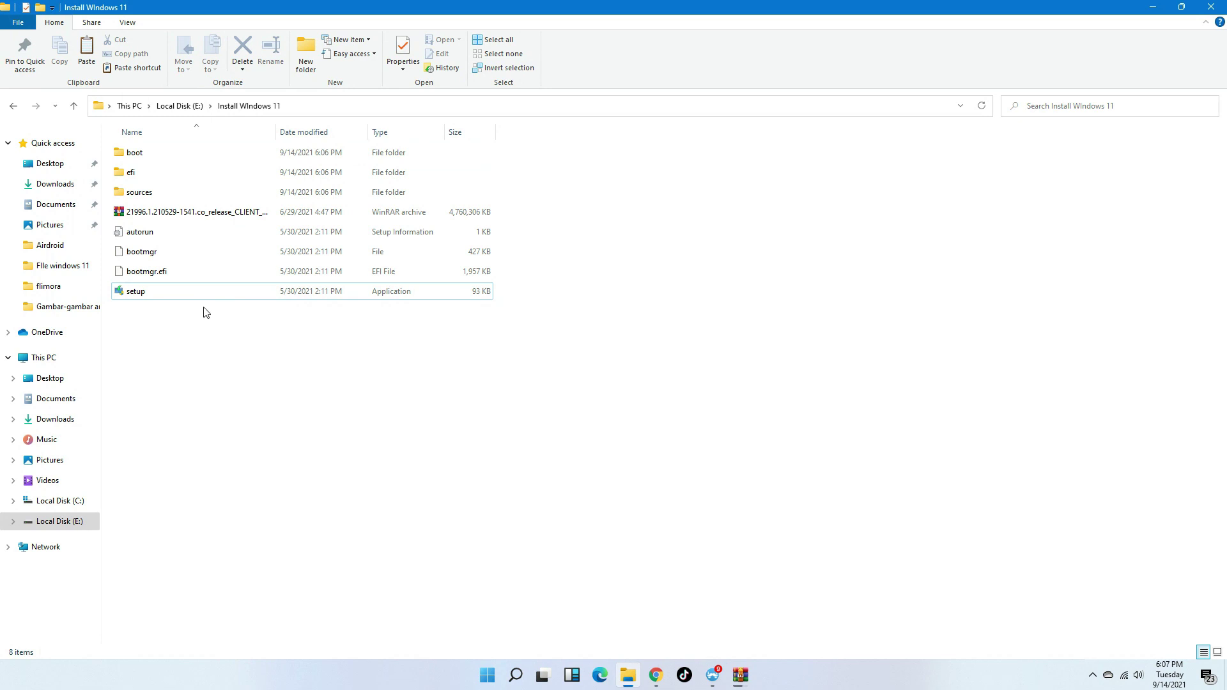
pyautogui.click(159, 291)
pyautogui.rightClick(159, 290)
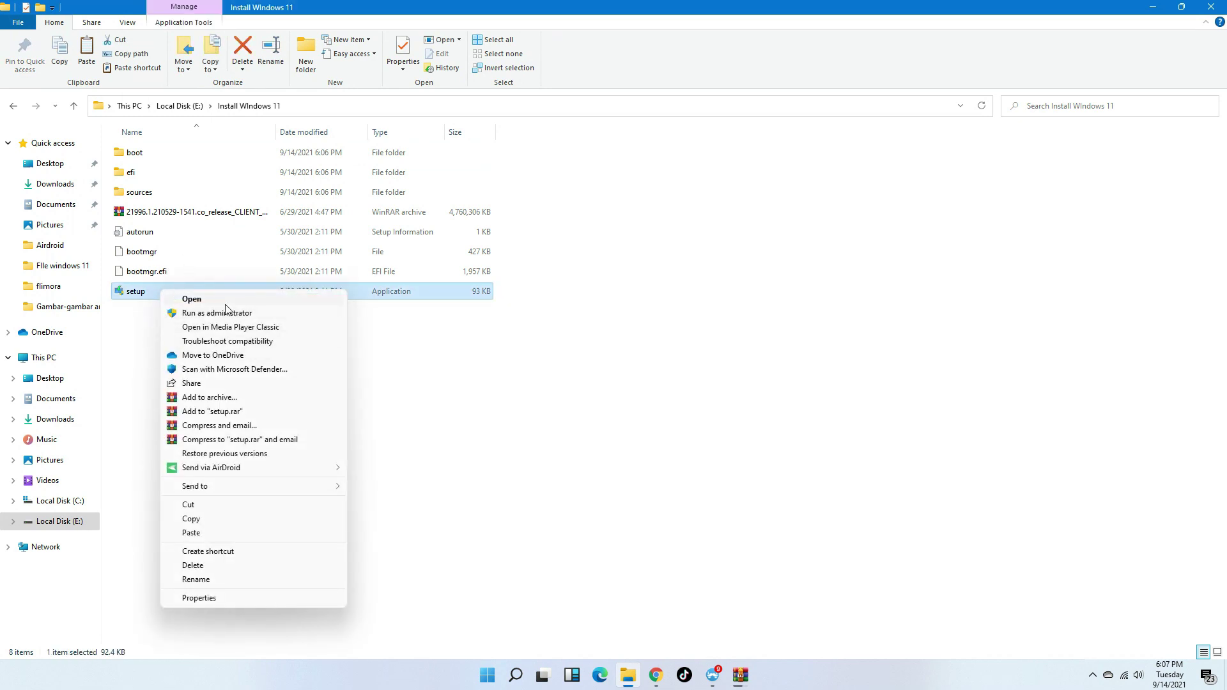
# Run the setup application as administrator from the already extracted "FIle windows 11" folder on Local Disk (E:)
pyautogui.click(181, 106)
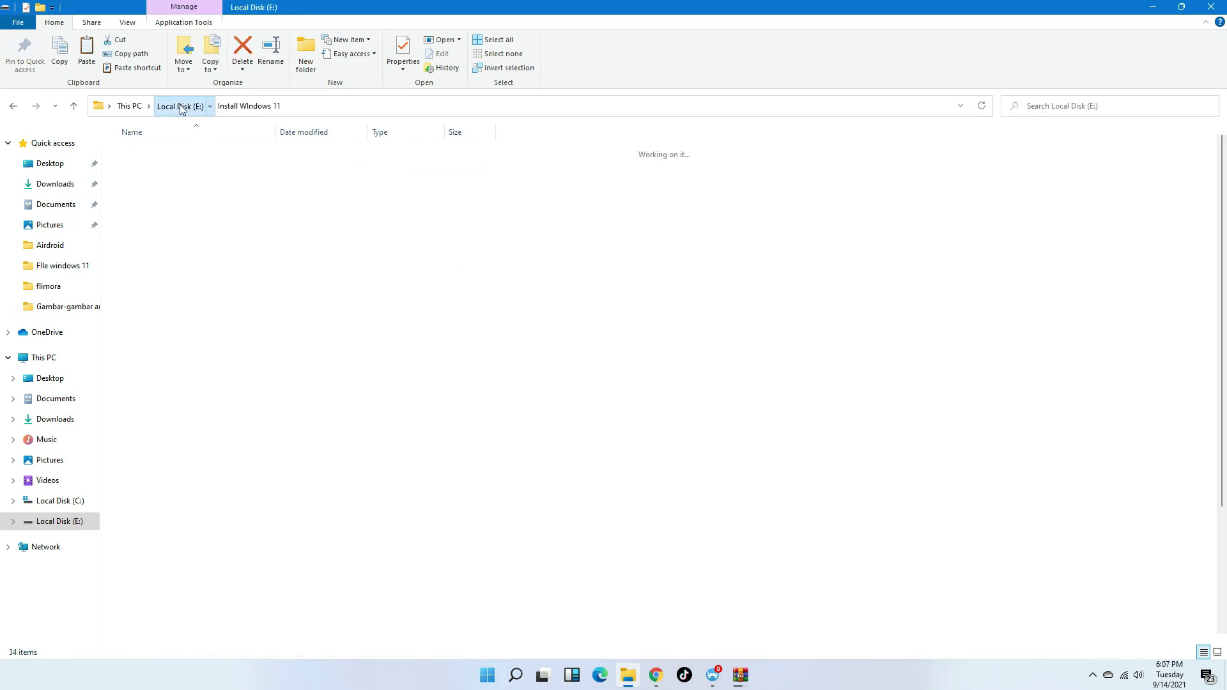
pyautogui.click(740, 675)
pyautogui.click(634, 250)
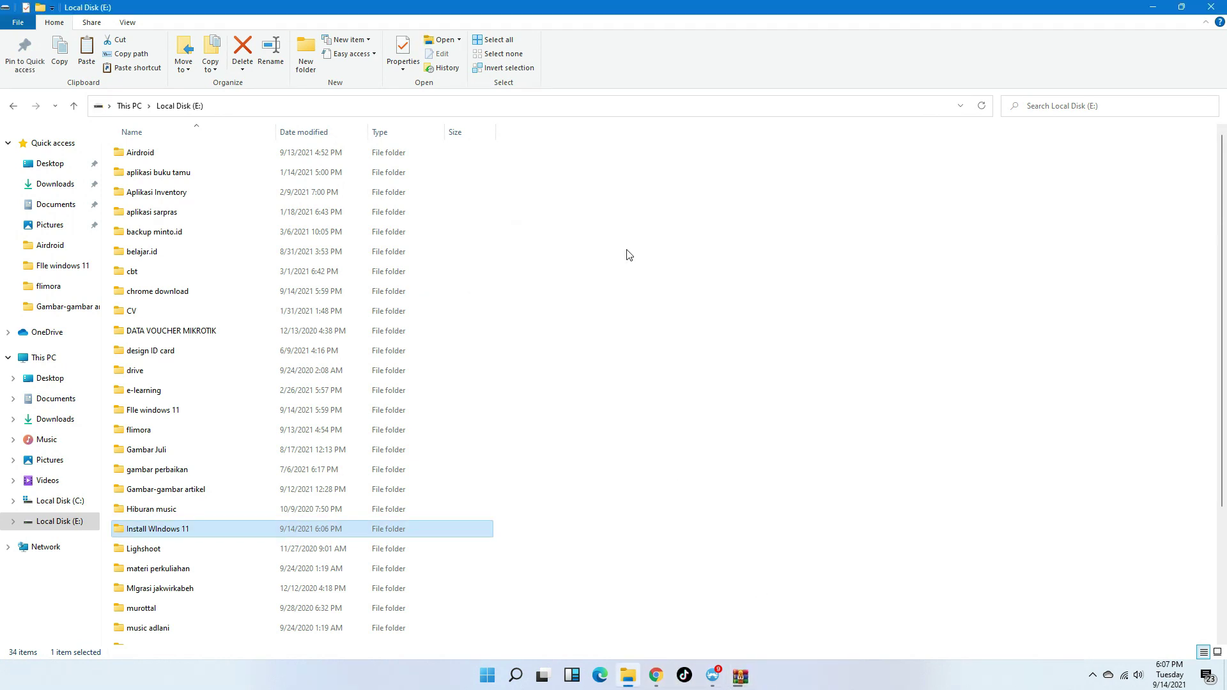
pyautogui.doubleClick(197, 410)
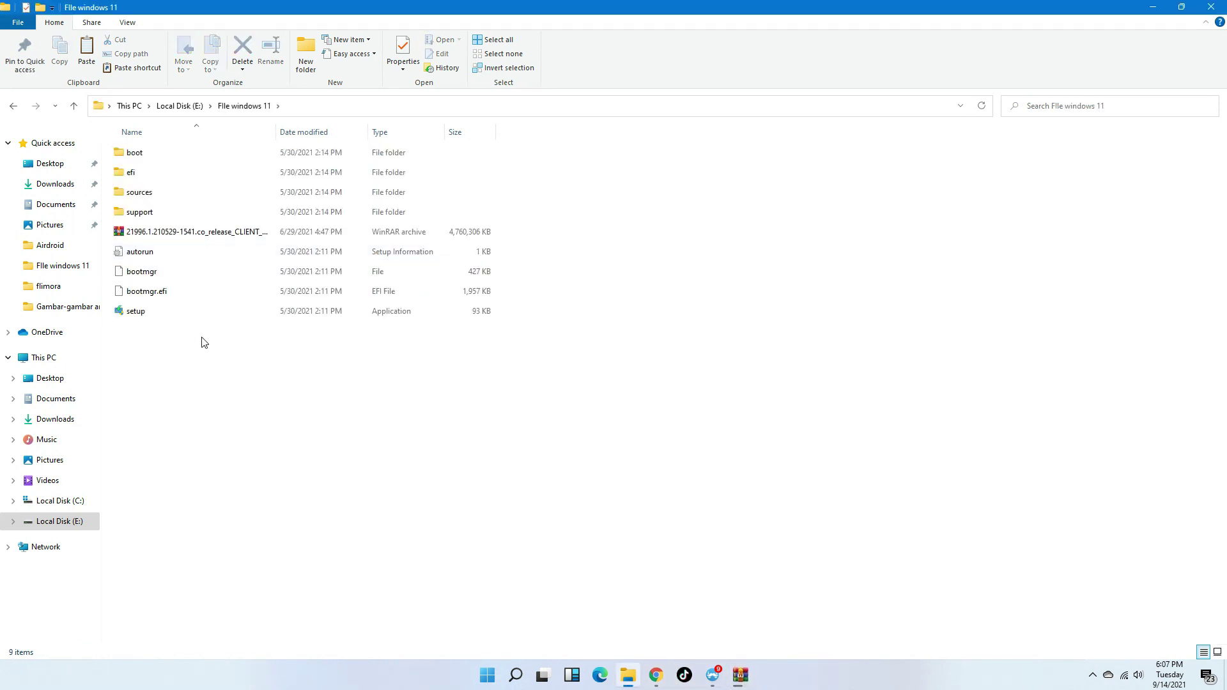
pyautogui.click(189, 321)
pyautogui.rightClick(188, 314)
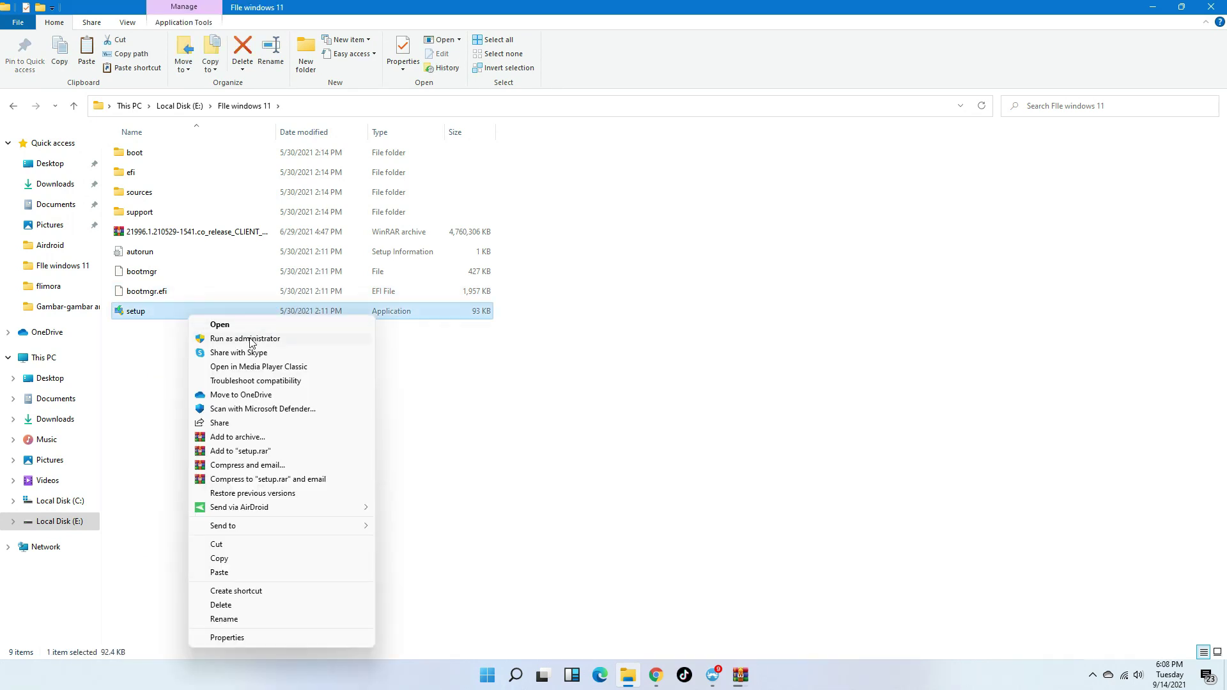
pyautogui.click(251, 340)
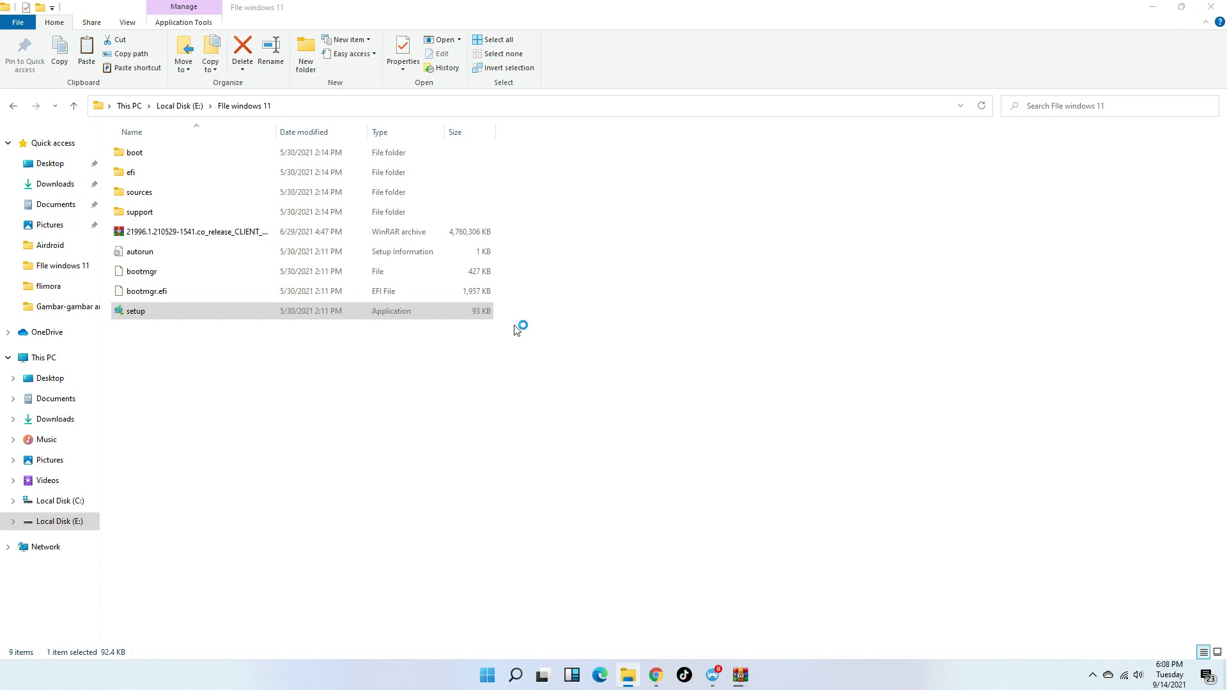
# Switch to Chrome and review the article's instructions on replacing appraiserres.dll, running setup.exe and accepting the license terms
pyautogui.press('super')
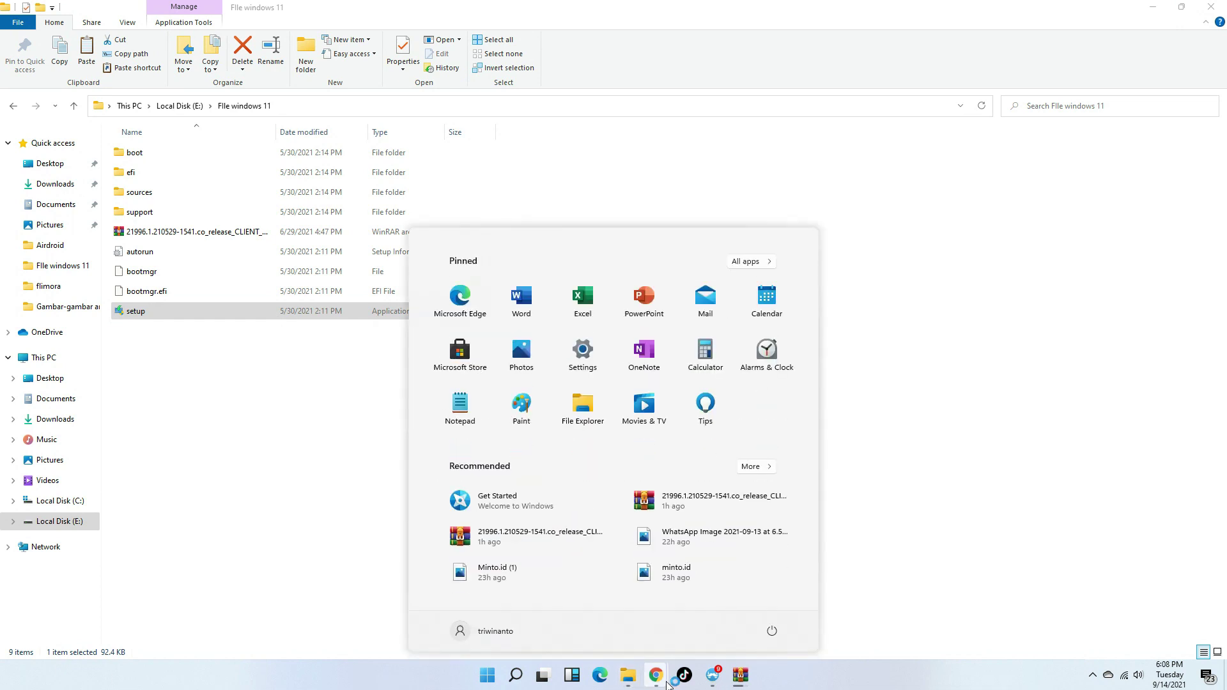
pyautogui.click(656, 675)
pyautogui.click(579, 613)
pyautogui.scroll(-2, 566, 533)
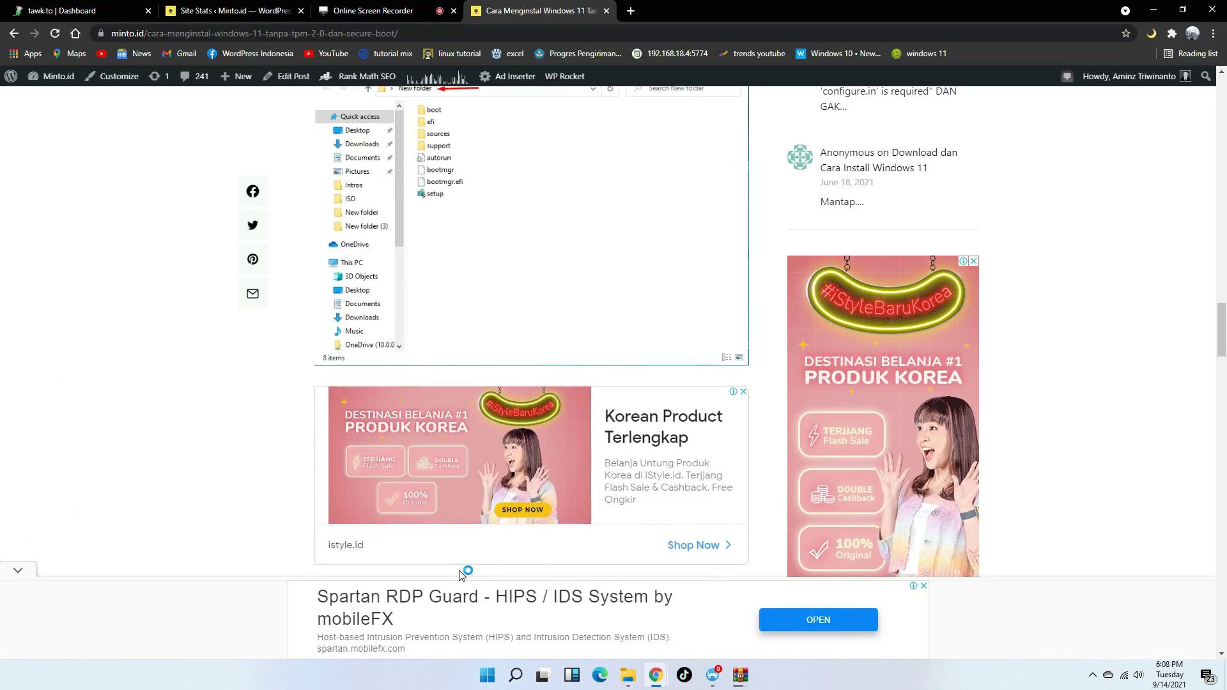
pyautogui.scroll(3, 586, 328)
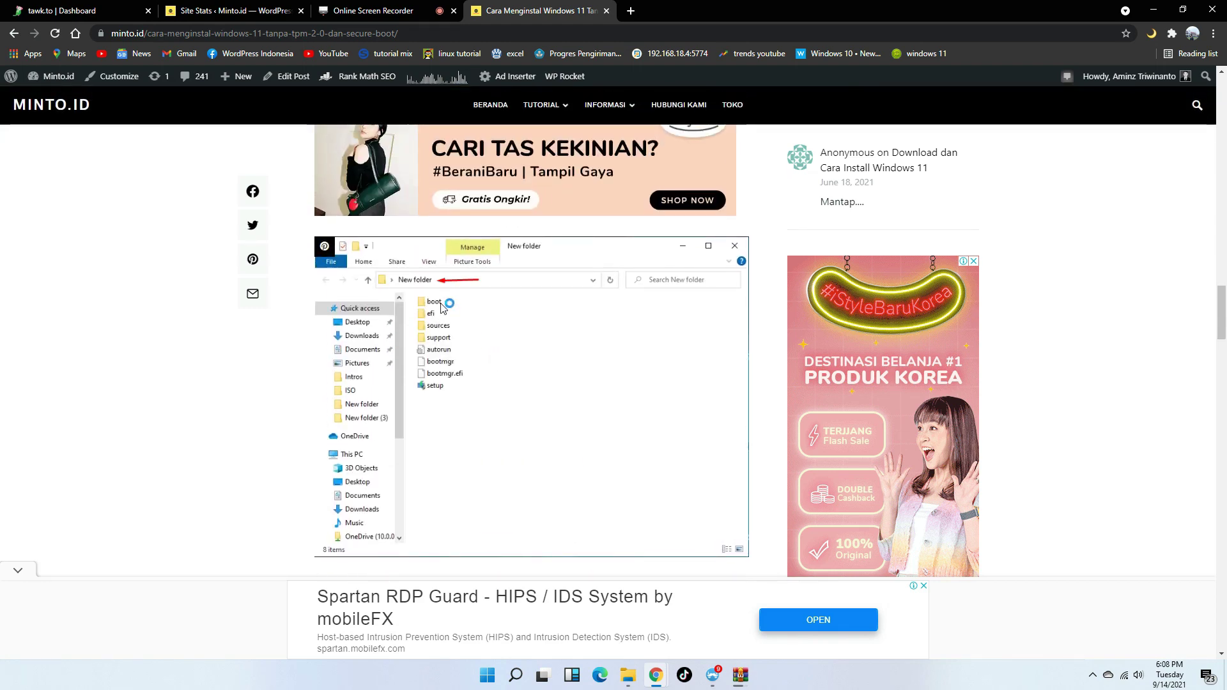
pyautogui.scroll(-6, 438, 347)
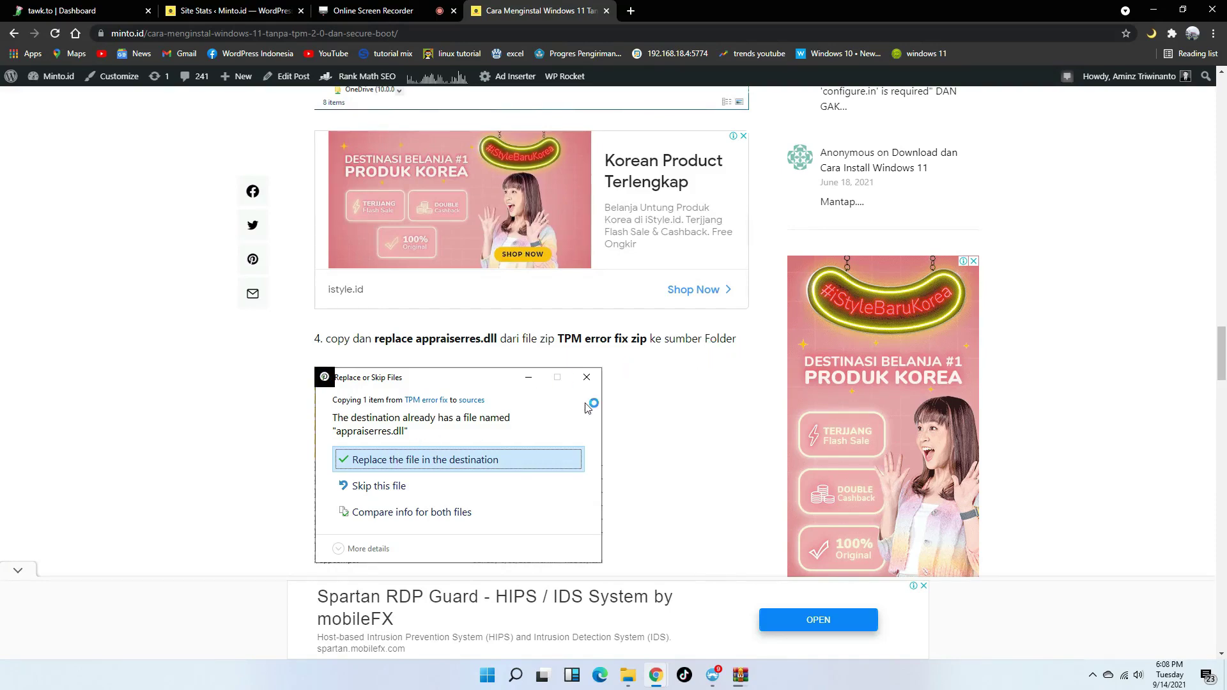
pyautogui.scroll(-1, 468, 443)
pyautogui.scroll(-4, 469, 442)
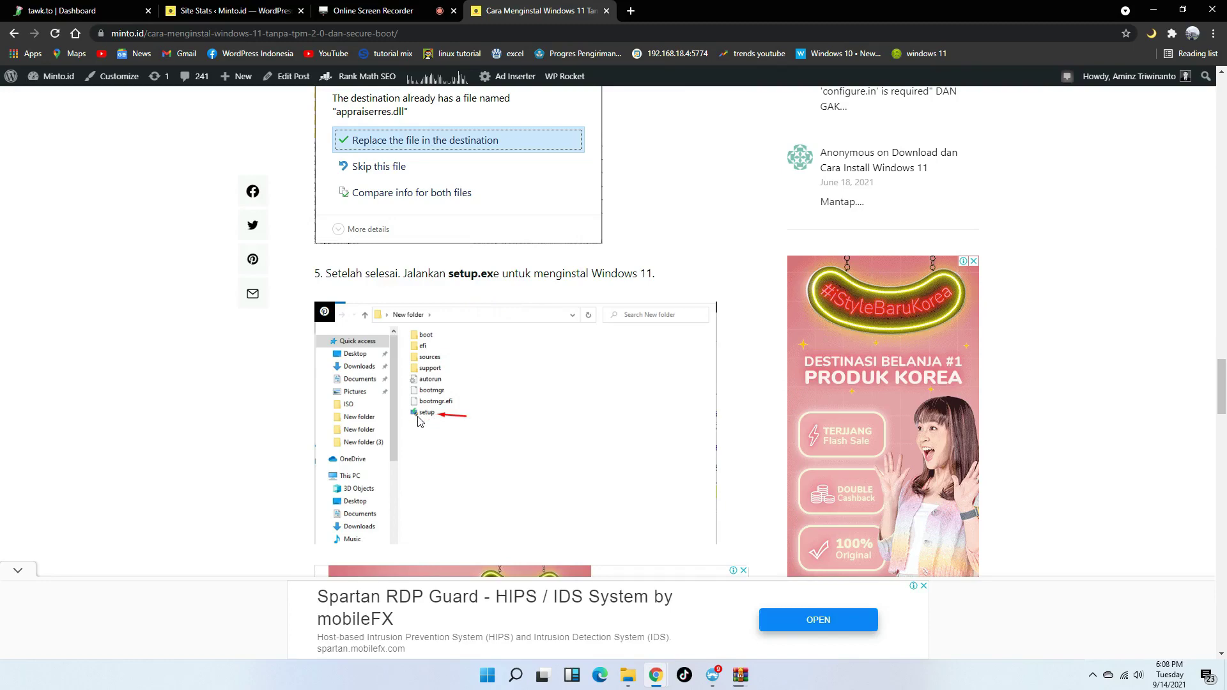
pyautogui.scroll(-8, 419, 419)
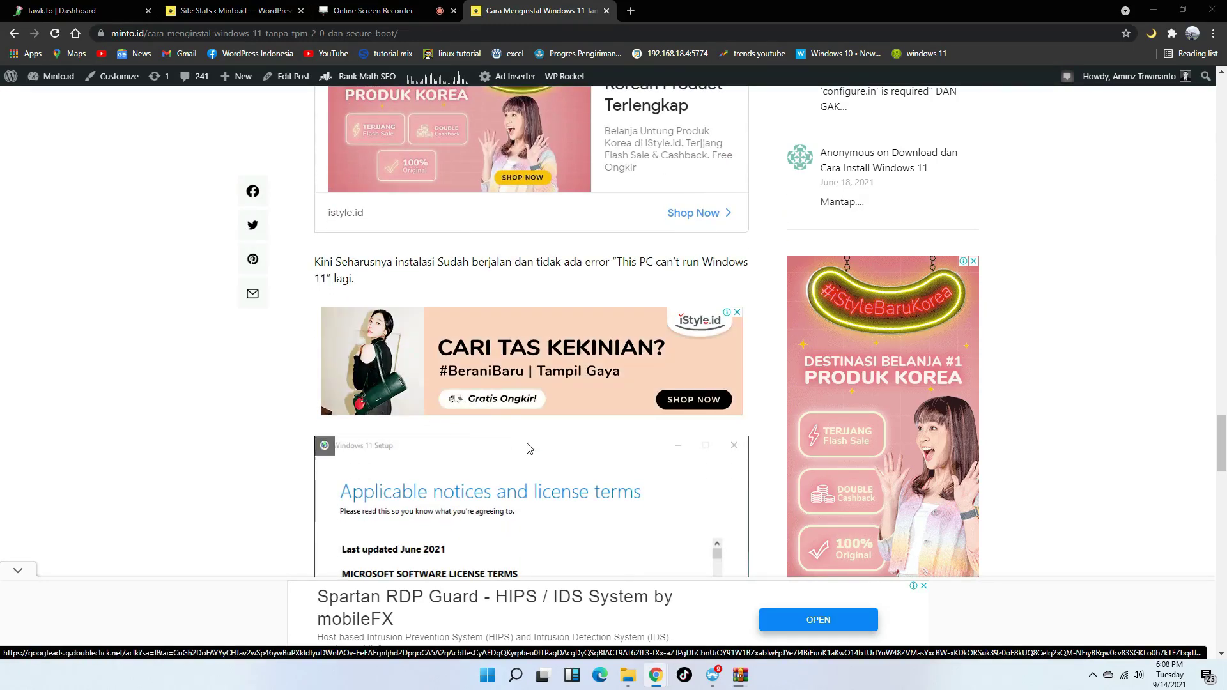
pyautogui.scroll(-5, 528, 448)
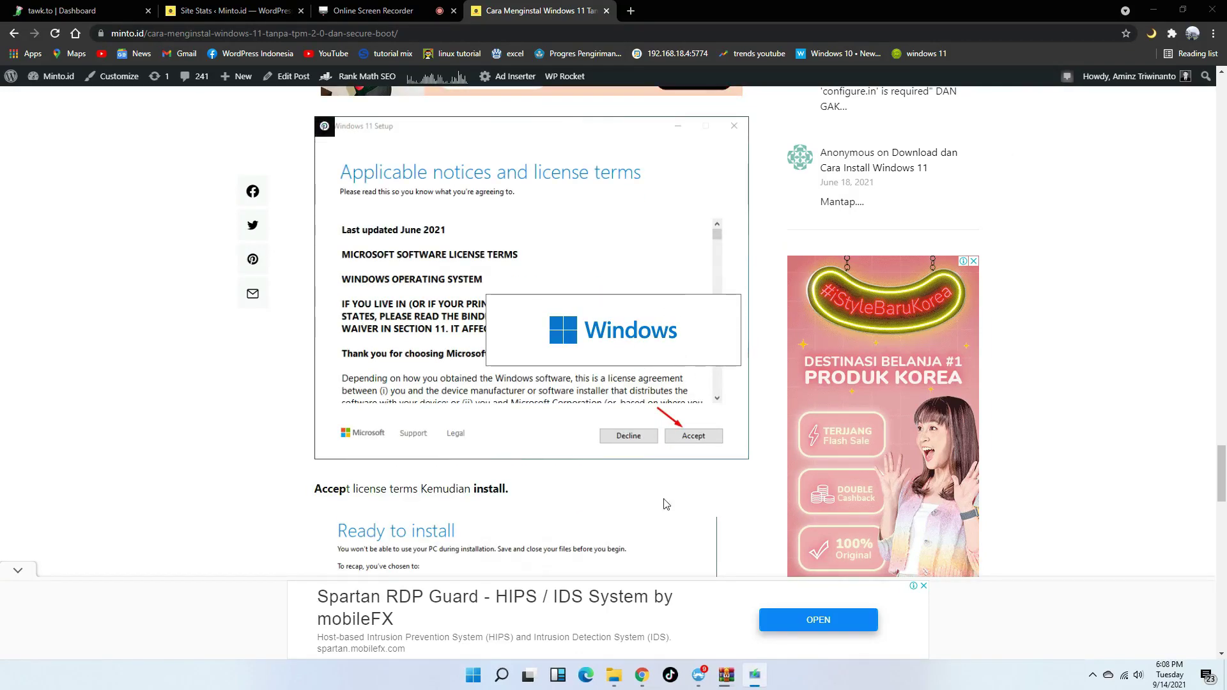
# Review the article's closing instructions on accepting the license terms and the Ready to install page
pyautogui.moveTo(764, 678)
pyautogui.moveTo(758, 632)
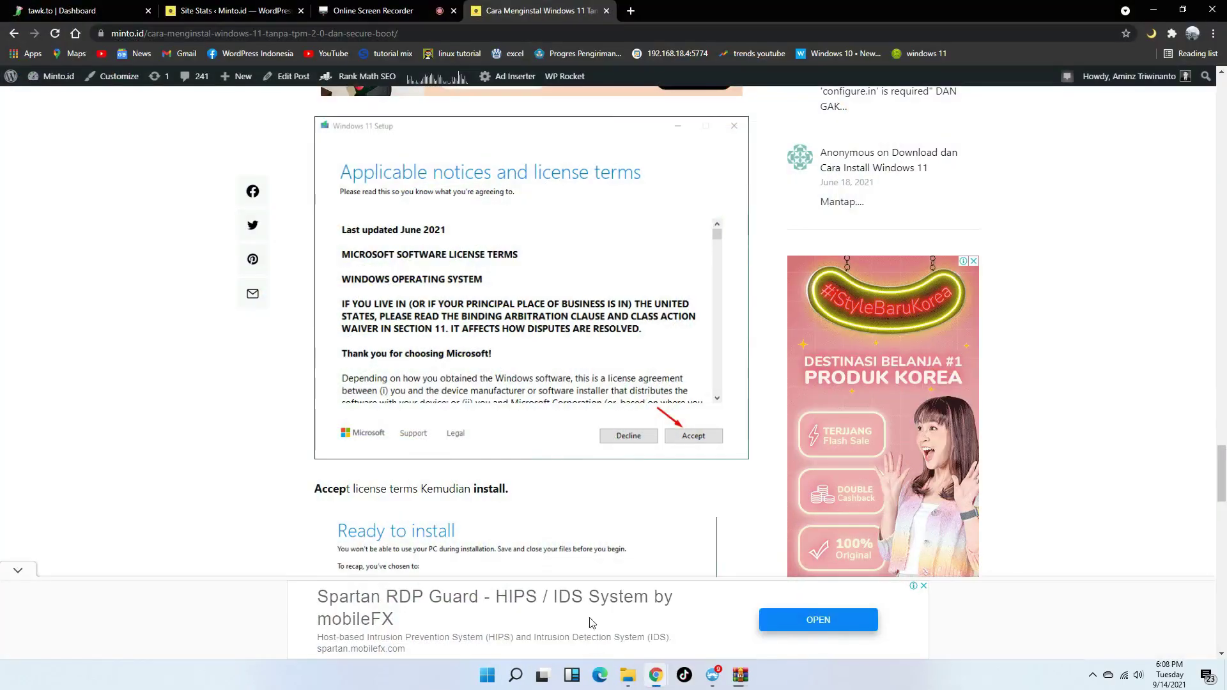
pyautogui.scroll(-5, 536, 531)
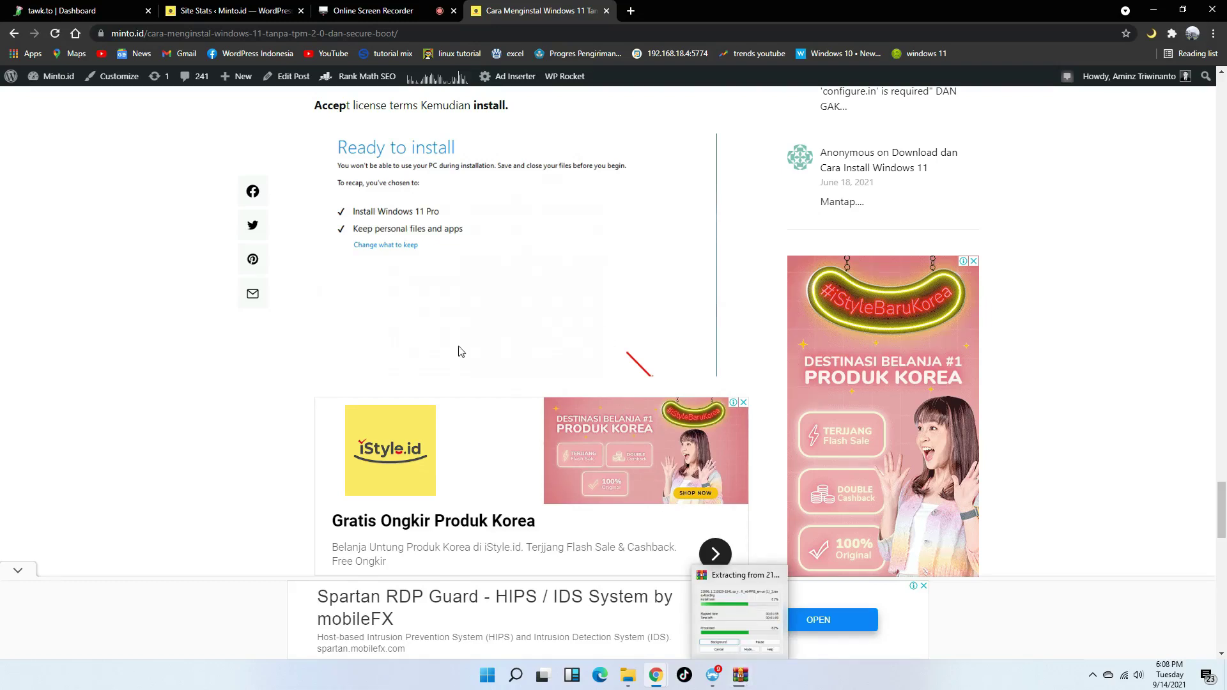
pyautogui.scroll(-3, 421, 362)
pyautogui.scroll(5, 422, 362)
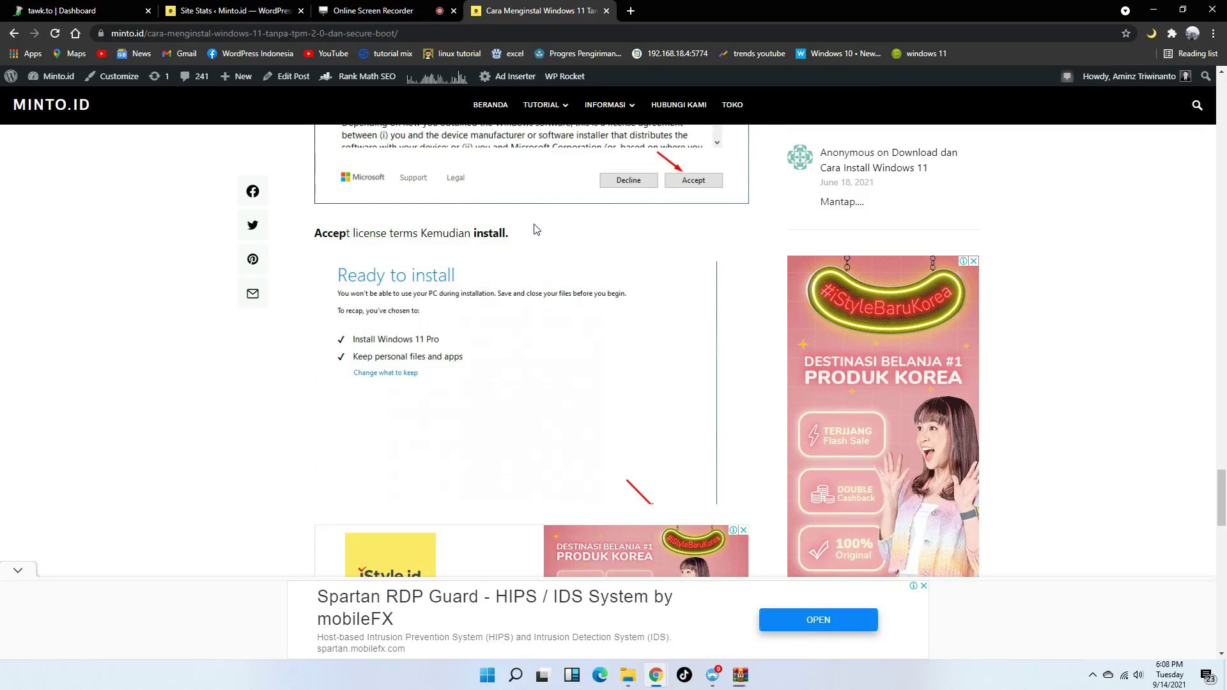
pyautogui.scroll(3, 572, 396)
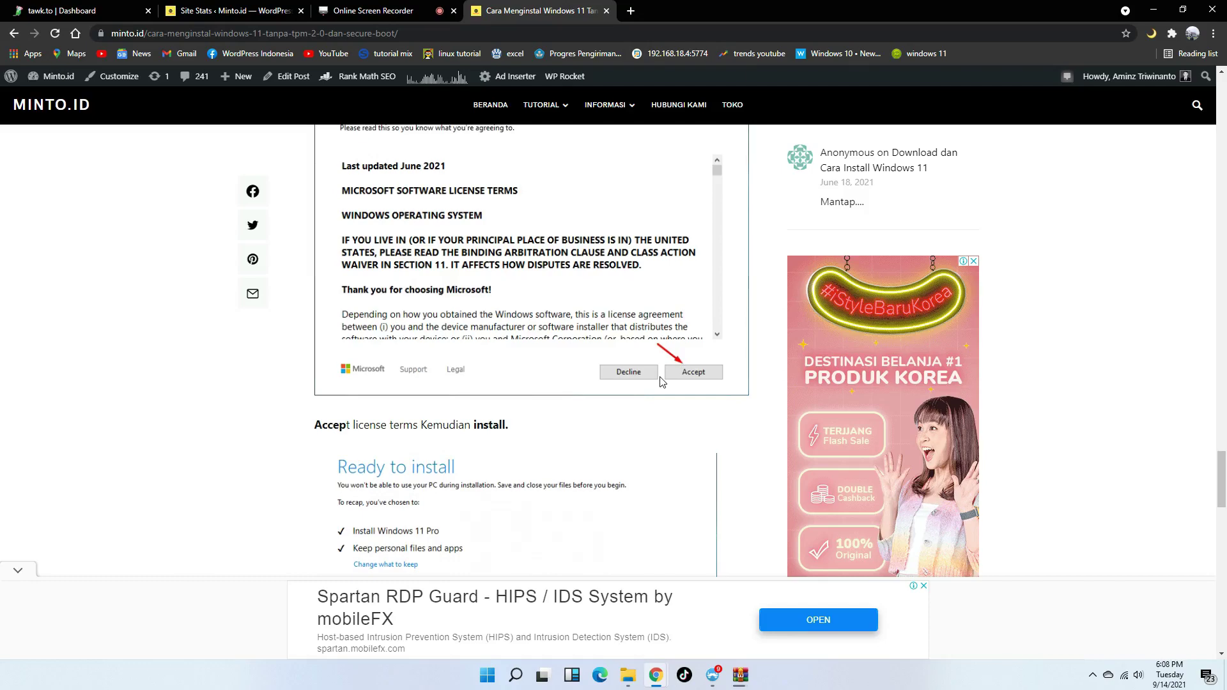
pyautogui.scroll(-3, 423, 451)
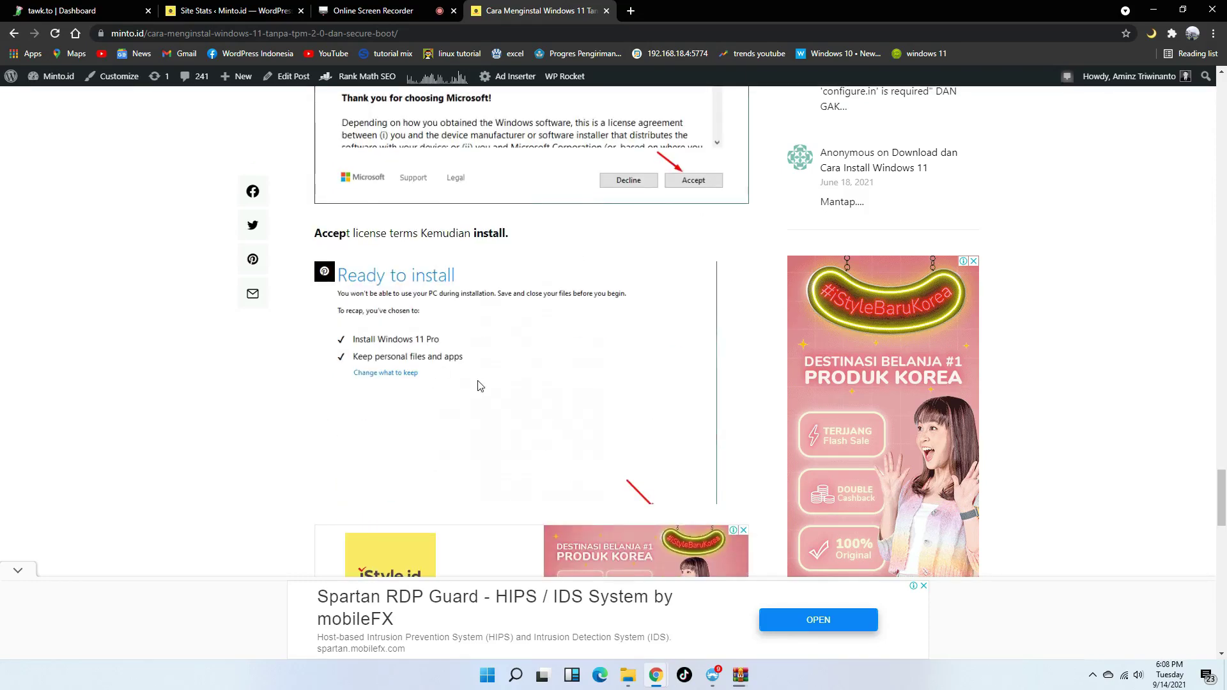
pyautogui.scroll(-3, 480, 386)
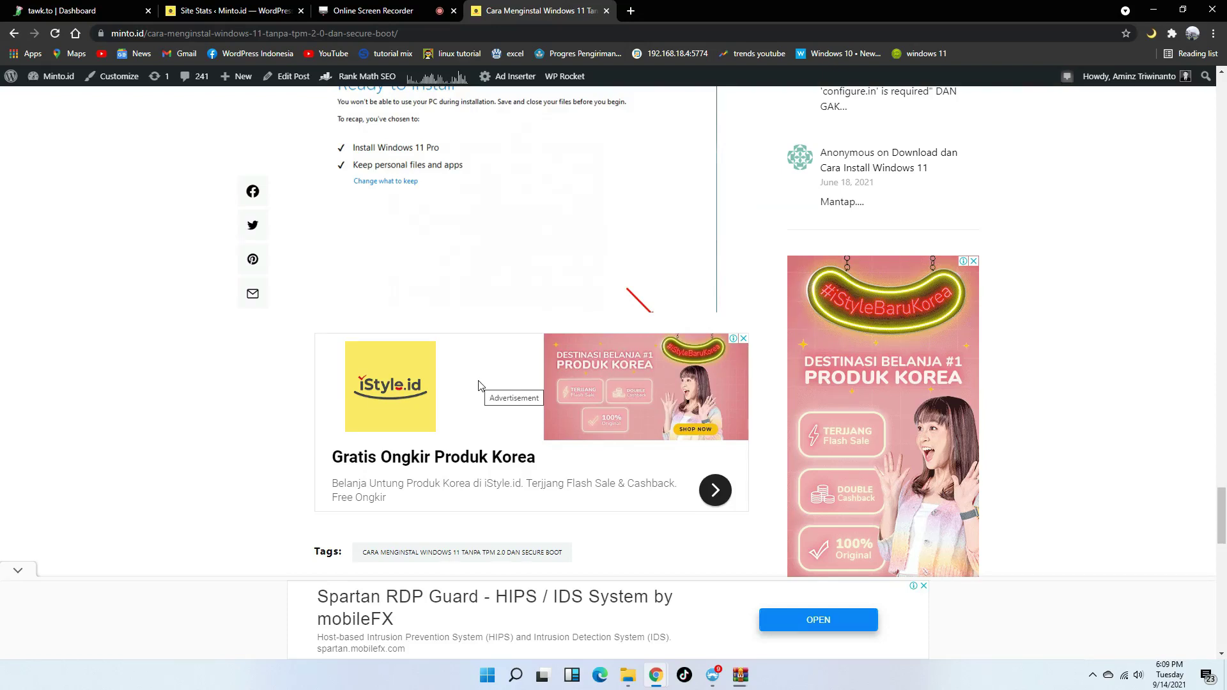
# Minimize the browser to check the "FIle windows 11" folder in File Explorer, and return to the article in Chrome
pyautogui.click(1153, 9)
pyautogui.click(1165, 7)
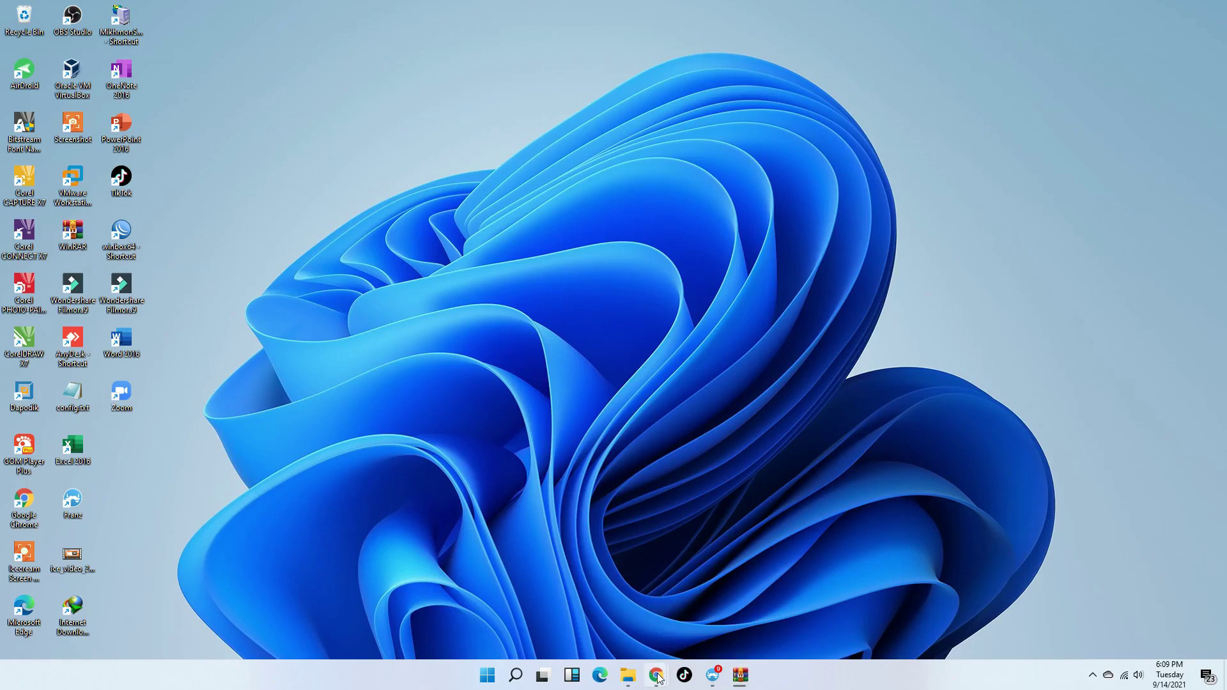
pyautogui.click(628, 675)
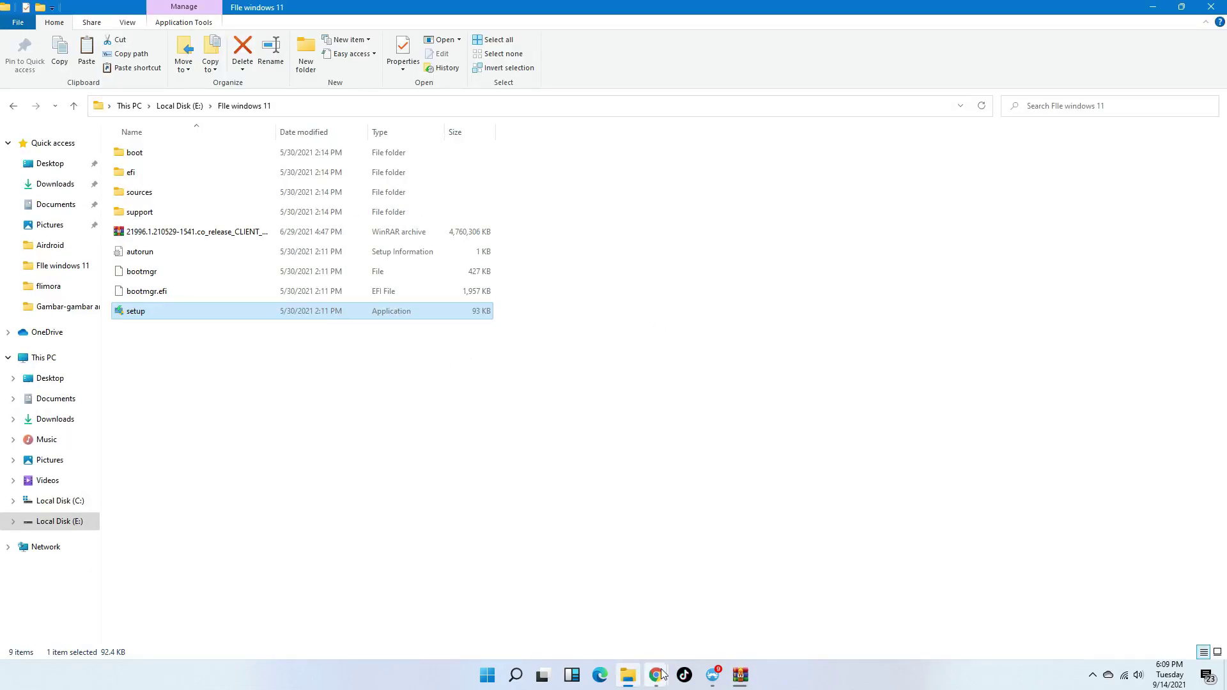
pyautogui.click(614, 613)
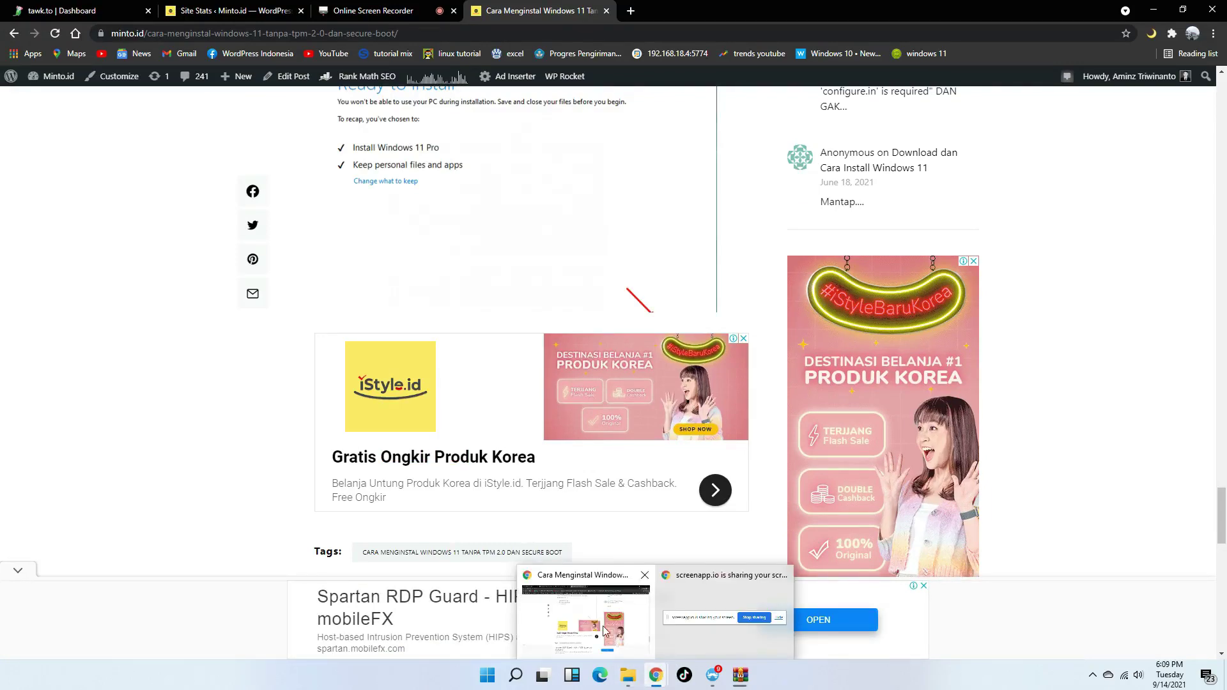
# Go back to the article's TPM 2.0 and Secure Boot requirements and check the Windows 11 setup's preparation progress
pyautogui.scroll(12, 422, 515)
pyautogui.scroll(10, 422, 515)
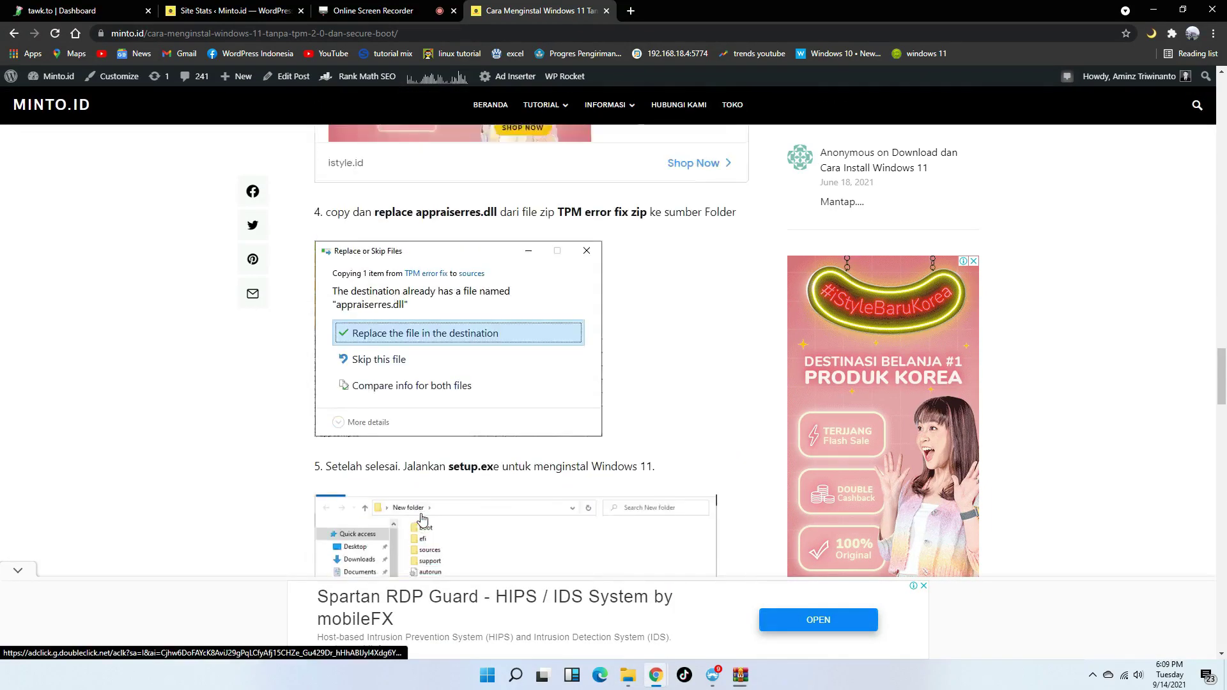
pyautogui.scroll(-5, 425, 517)
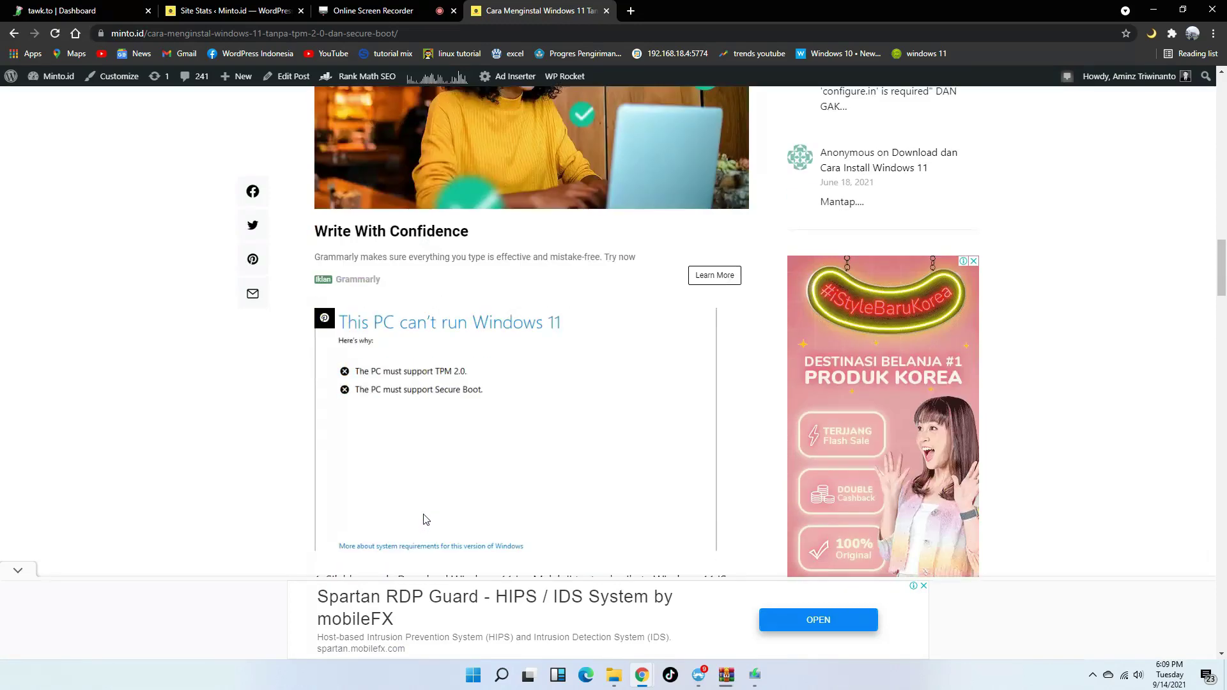
pyautogui.scroll(4, 505, 451)
pyautogui.scroll(-1, 652, 509)
pyautogui.scroll(-3, 652, 509)
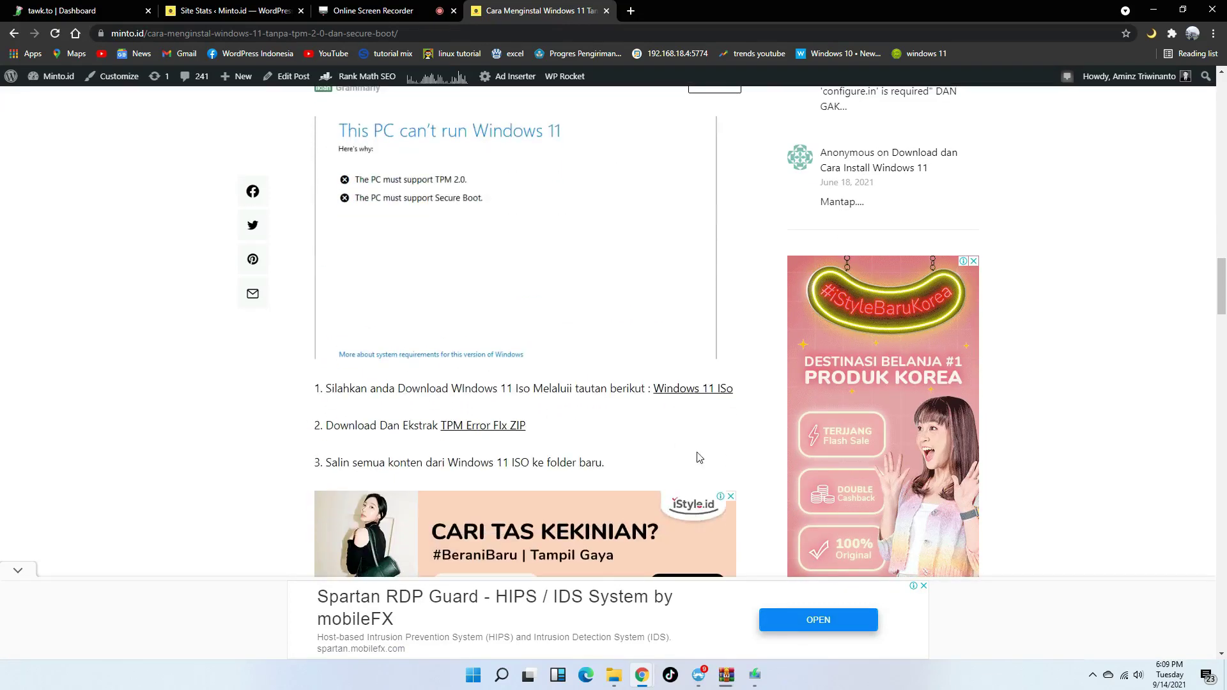
pyautogui.click(754, 675)
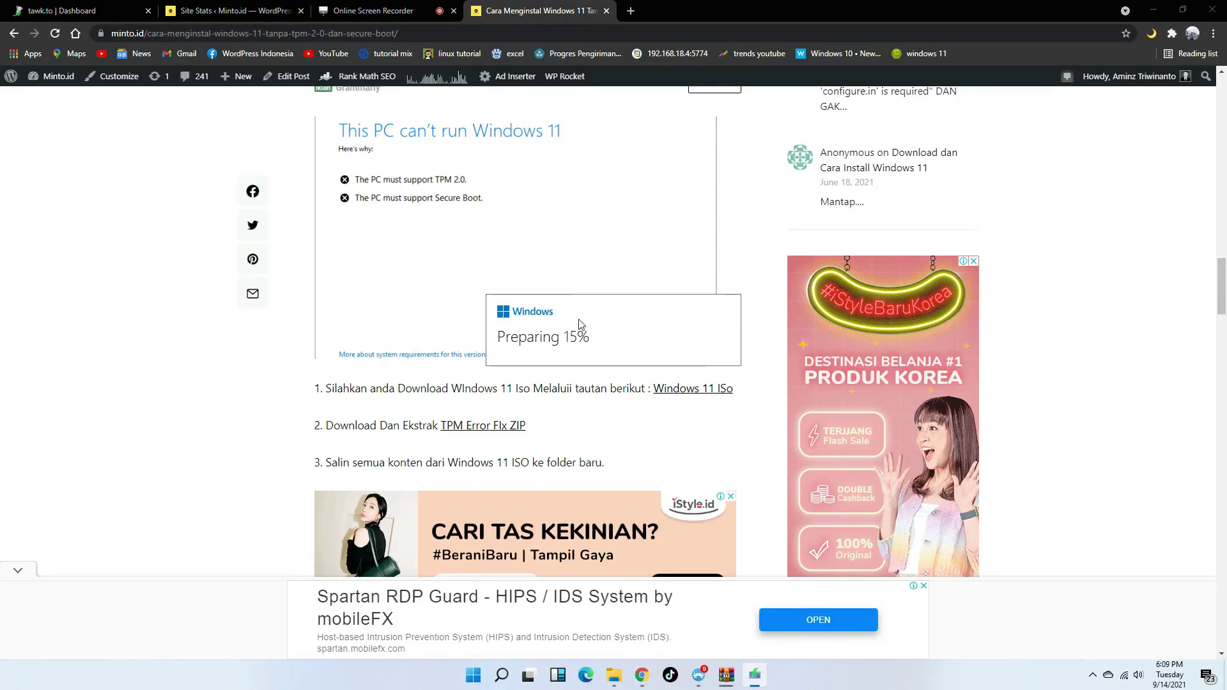
# Highlight the Windows 11 ISO download link in the article's first instruction and dismiss the incoming Franz notification
pyautogui.scroll(-3, 577, 319)
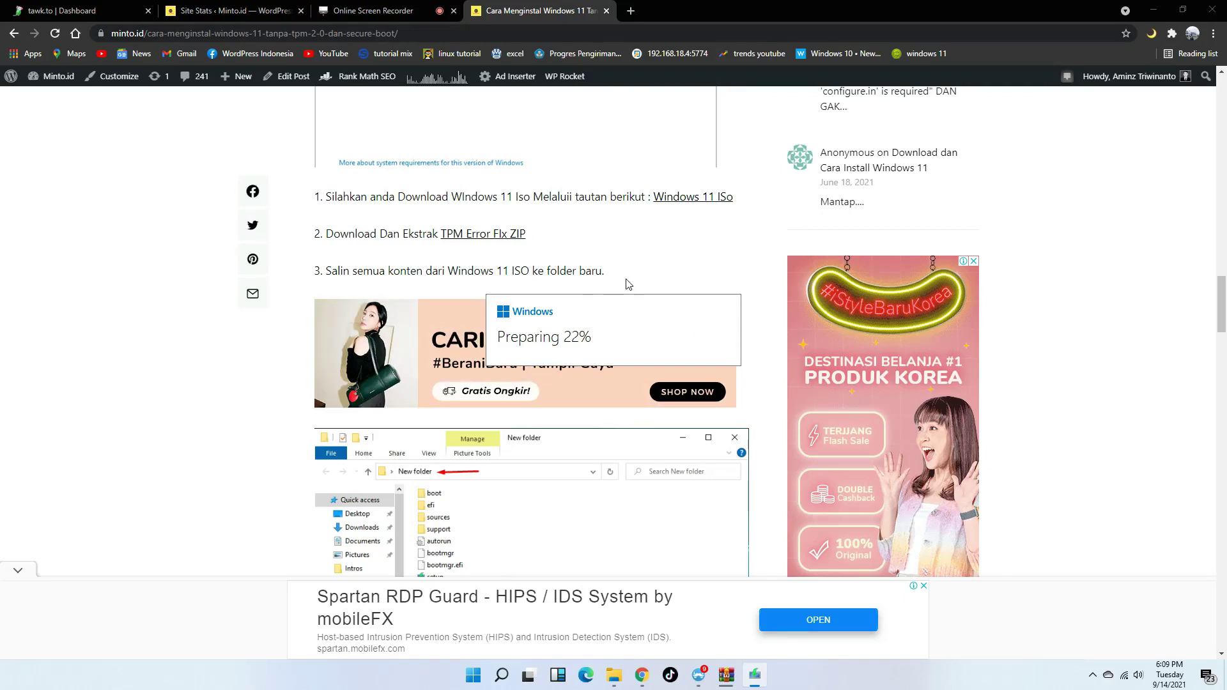
pyautogui.click(566, 261)
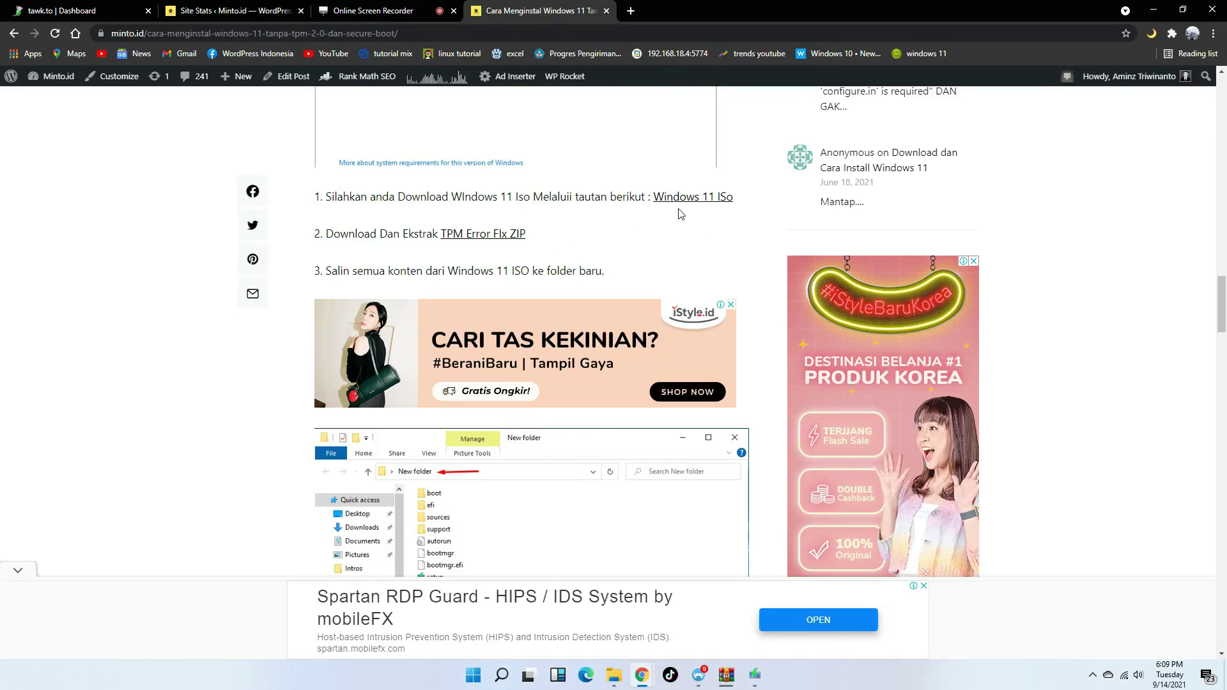
pyautogui.moveTo(736, 206); pyautogui.dragTo(655, 205)
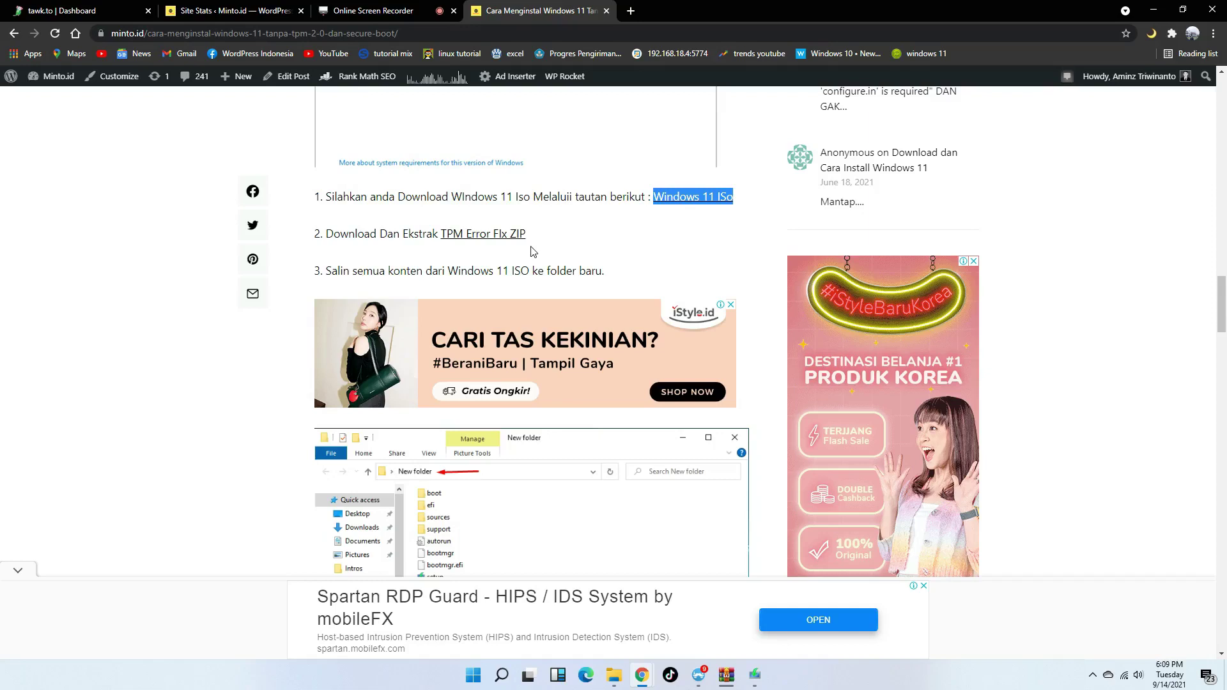
pyautogui.click(1181, 617)
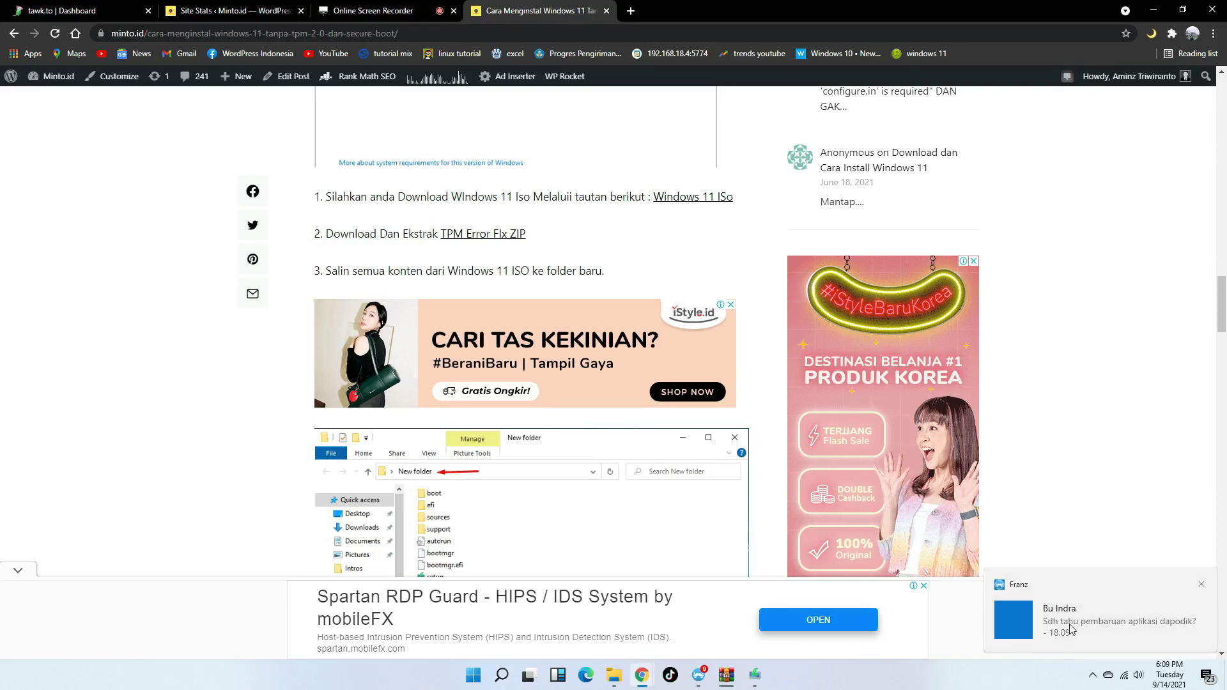
pyautogui.moveTo(908, 603); pyautogui.dragTo(1177, 620)
pyautogui.click(1202, 586)
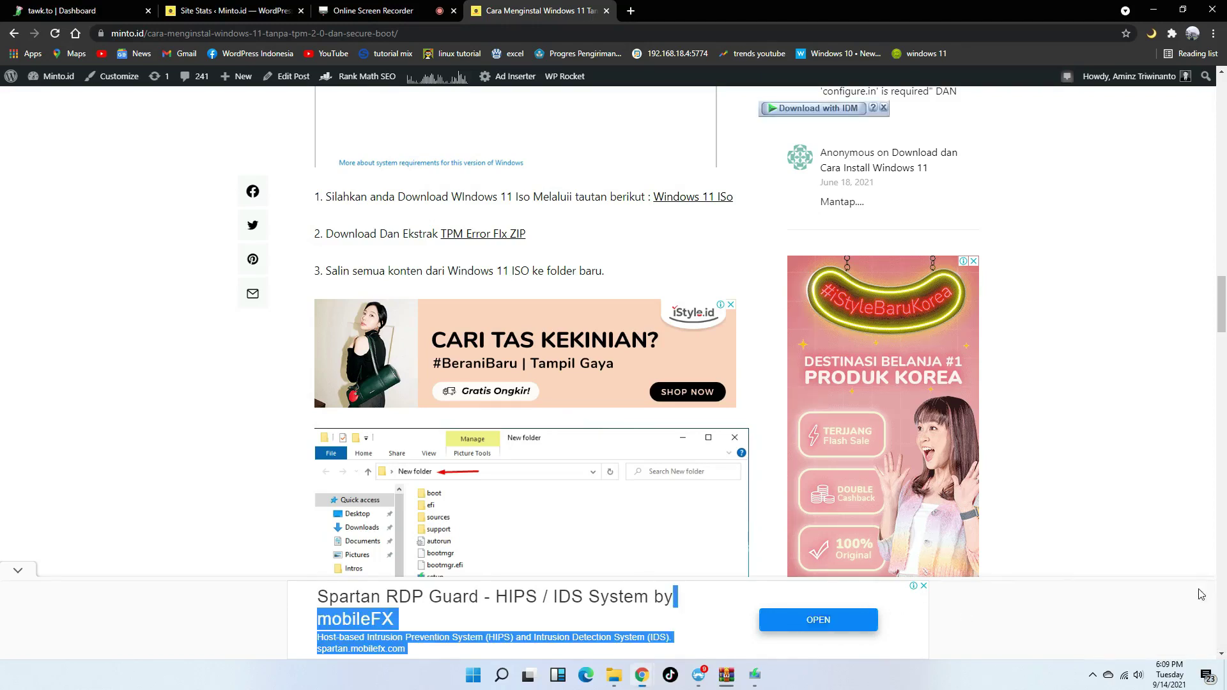
# Review the article's instructions on copying the ISO contents to a new folder, replacing appraiserres.dll and running setup.exe
pyautogui.scroll(-3, 180, 280)
pyautogui.scroll(4, 180, 279)
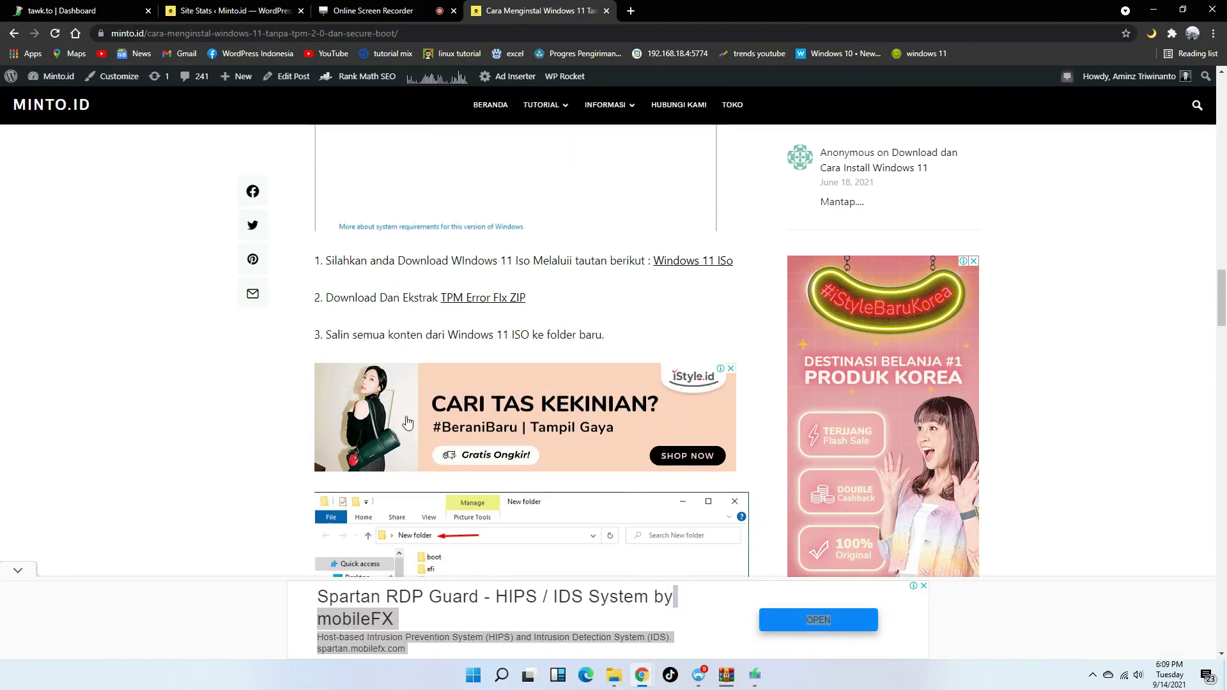
pyautogui.scroll(-3, 506, 476)
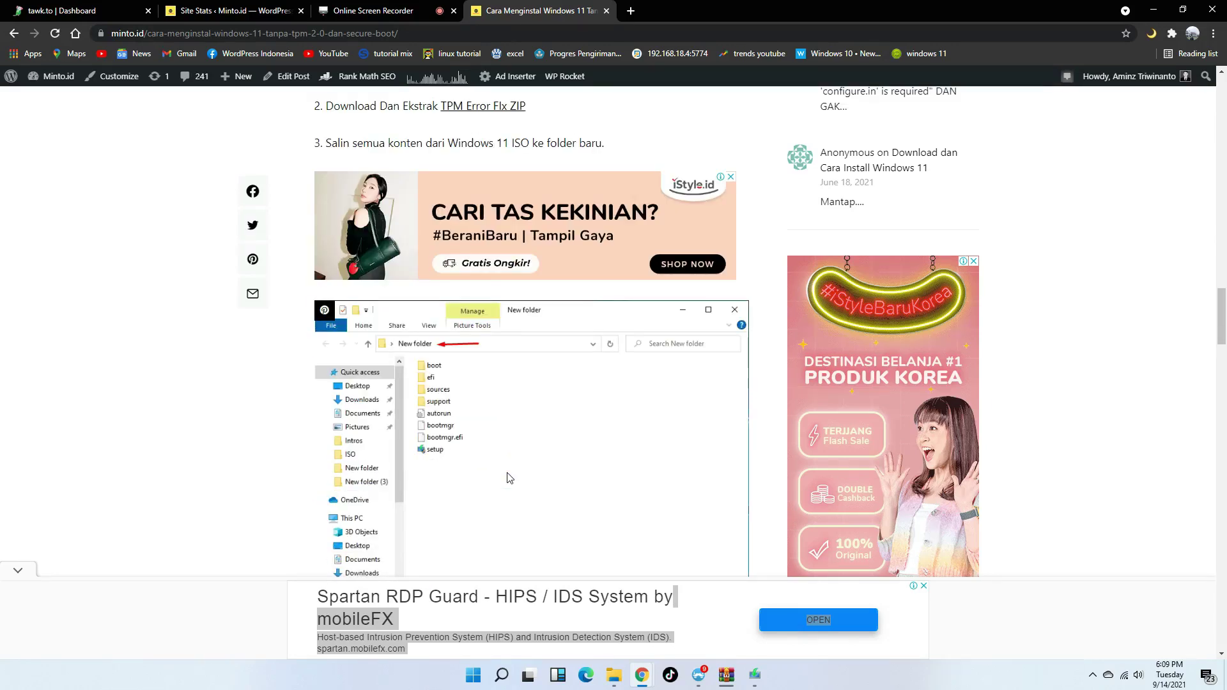
pyautogui.scroll(-2, 509, 432)
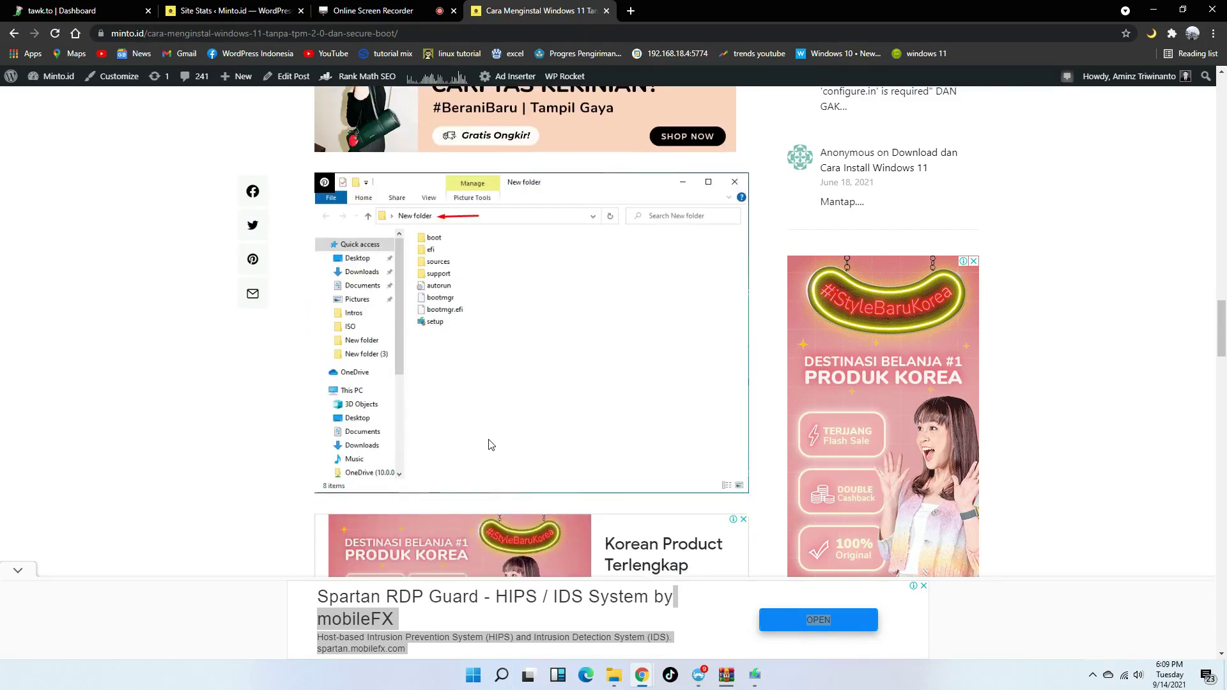
pyautogui.scroll(3, 476, 307)
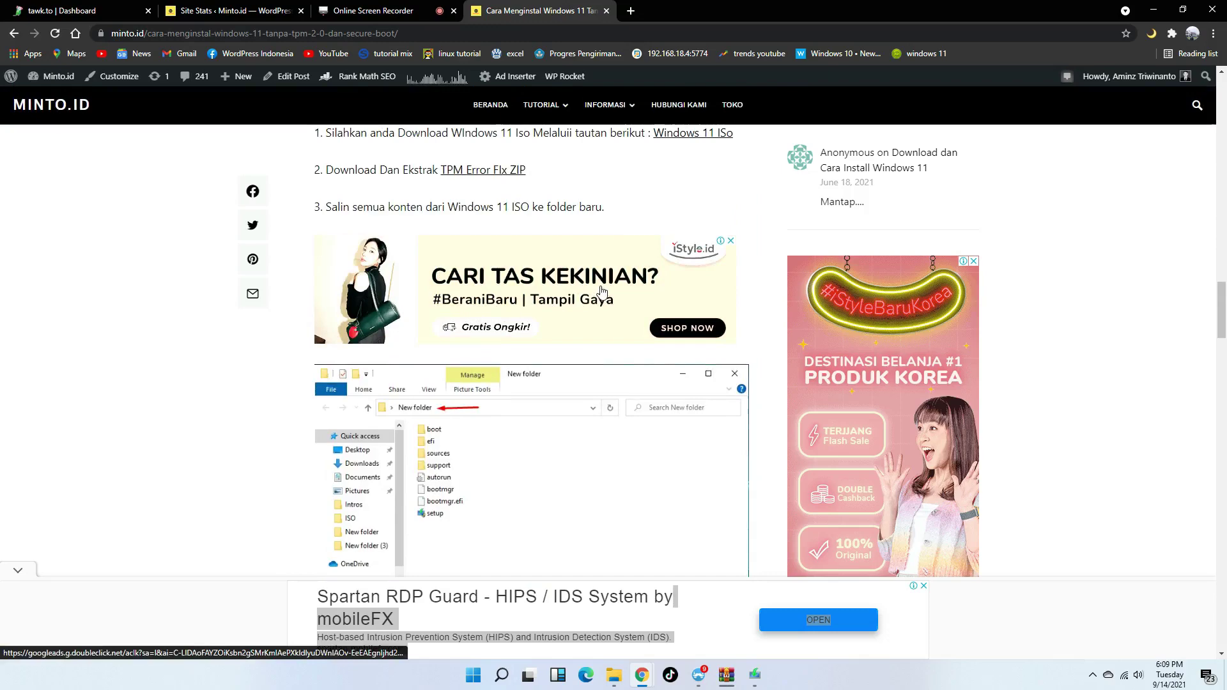
pyautogui.scroll(-8, 512, 281)
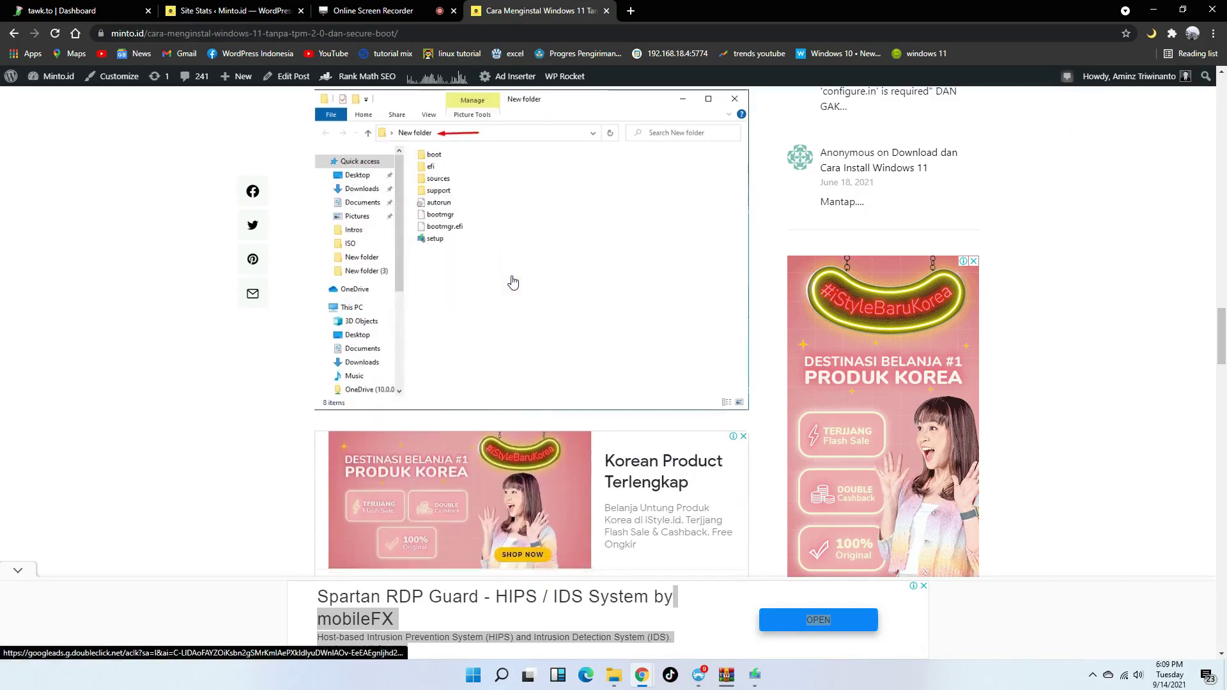
pyautogui.scroll(-1, 513, 281)
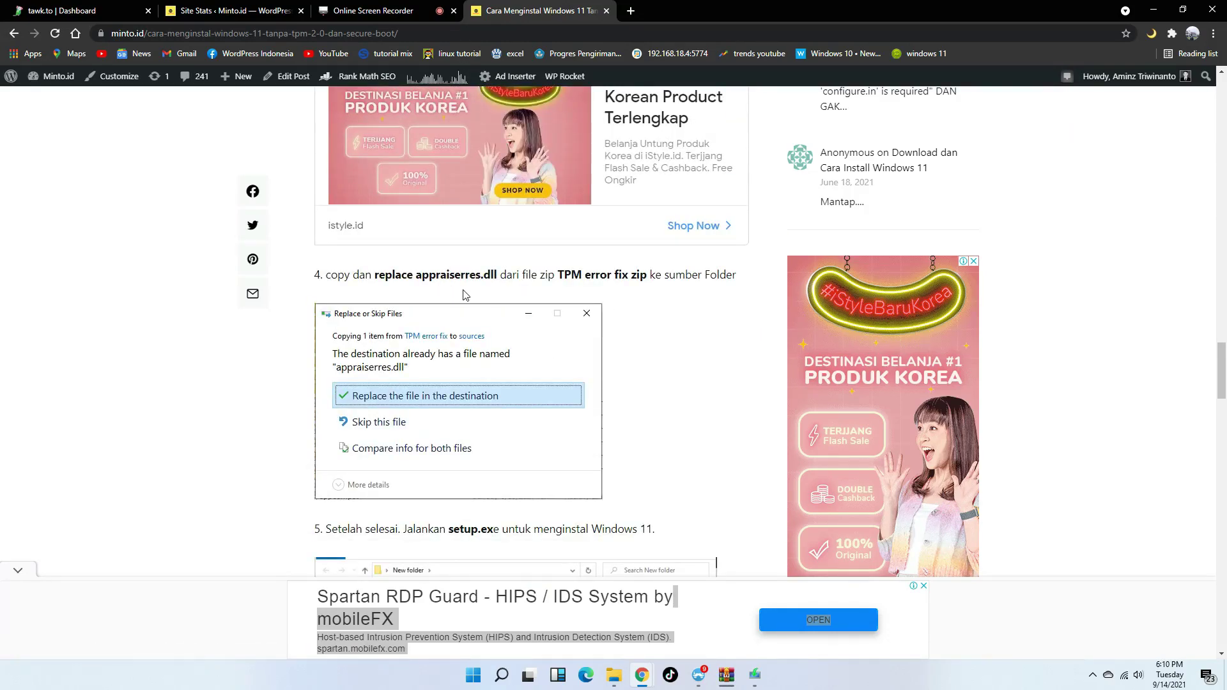
pyautogui.scroll(-5, 537, 407)
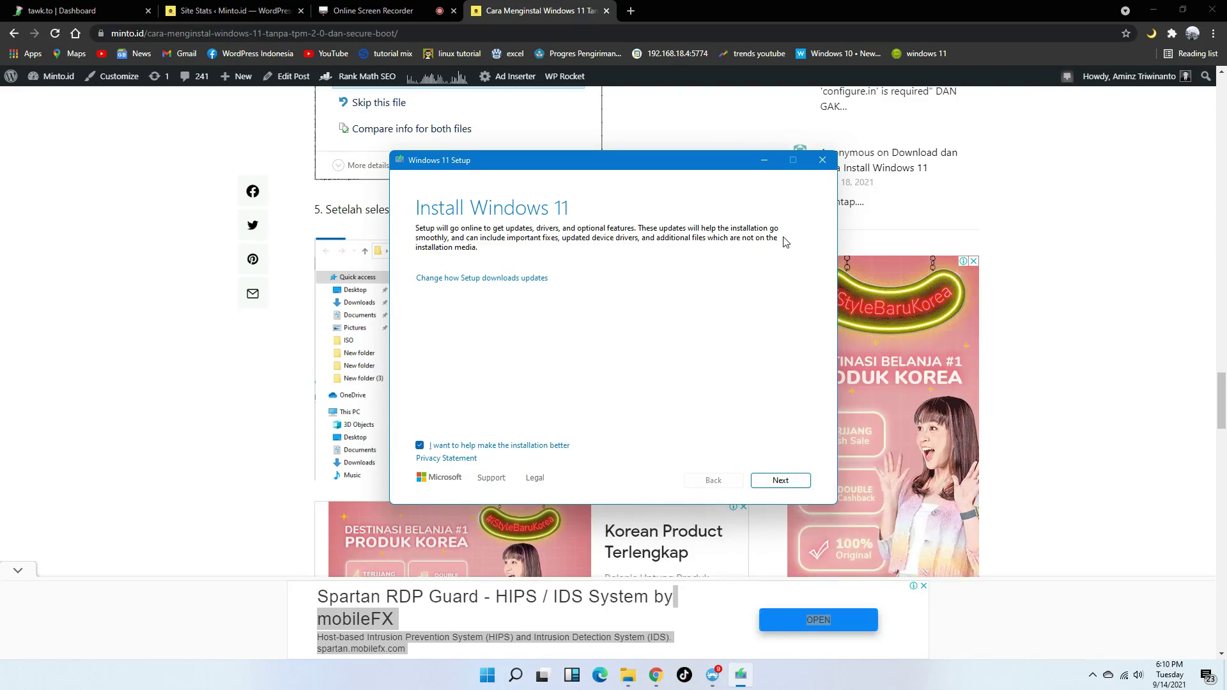
# Quit Windows 11 Setup from the Install Windows 11 page and confirm quitting
pyautogui.click(822, 161)
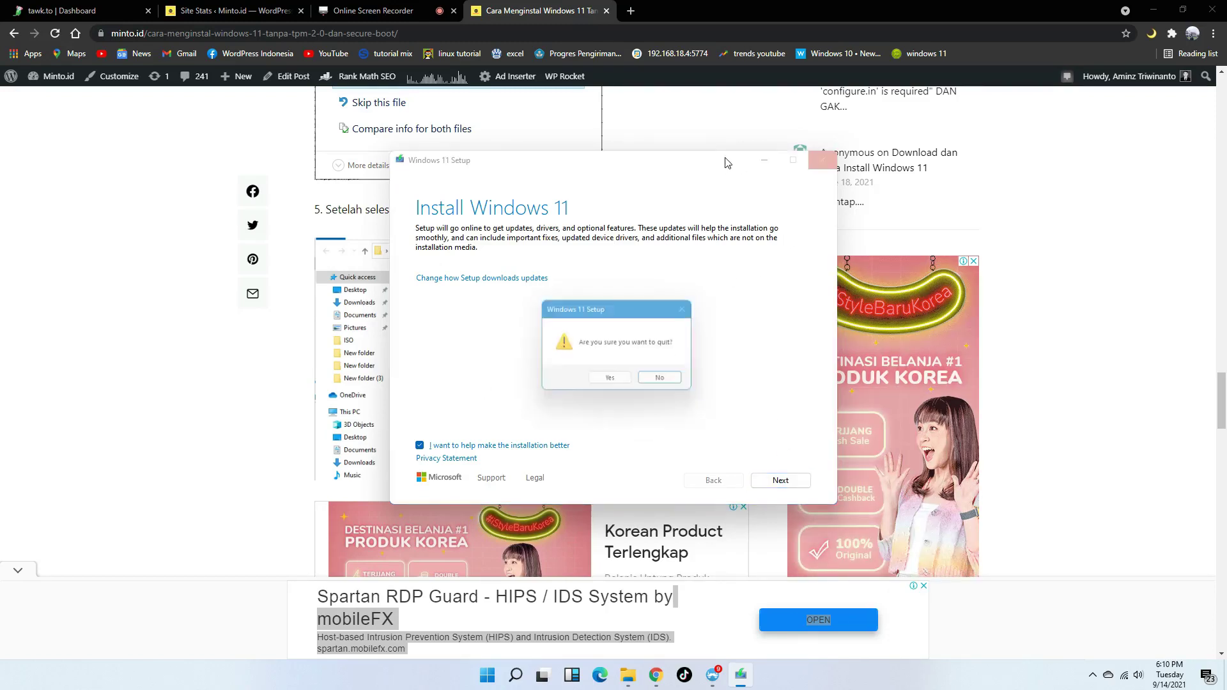
pyautogui.click(612, 381)
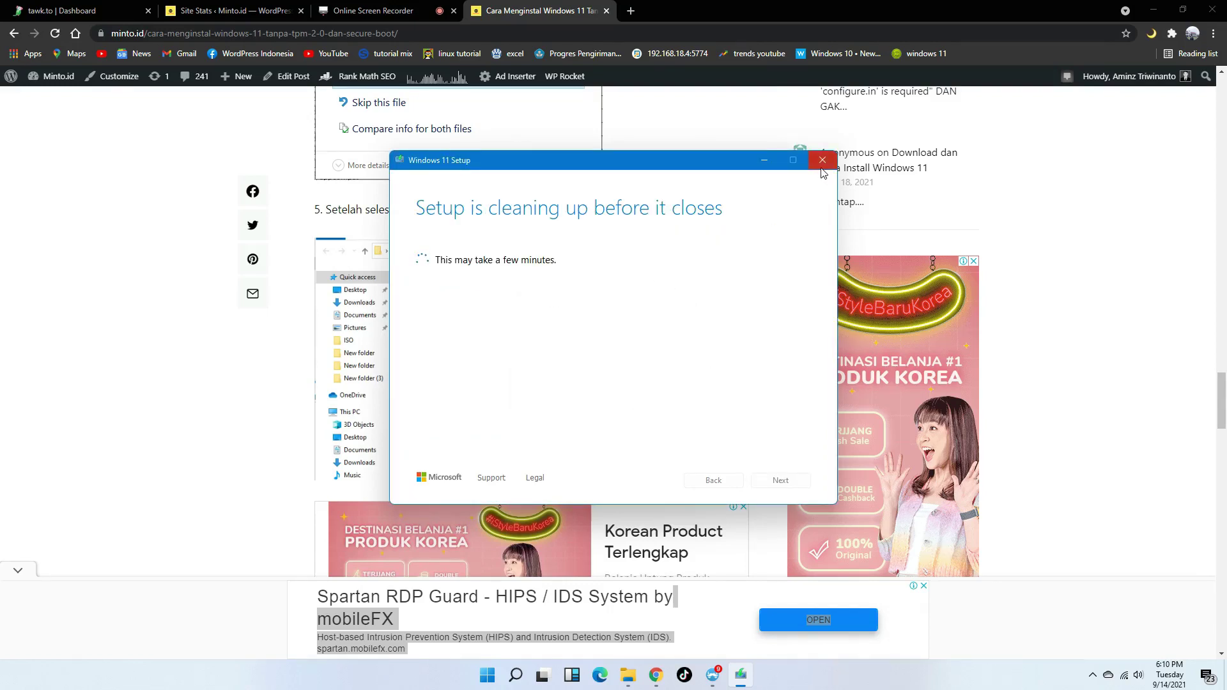